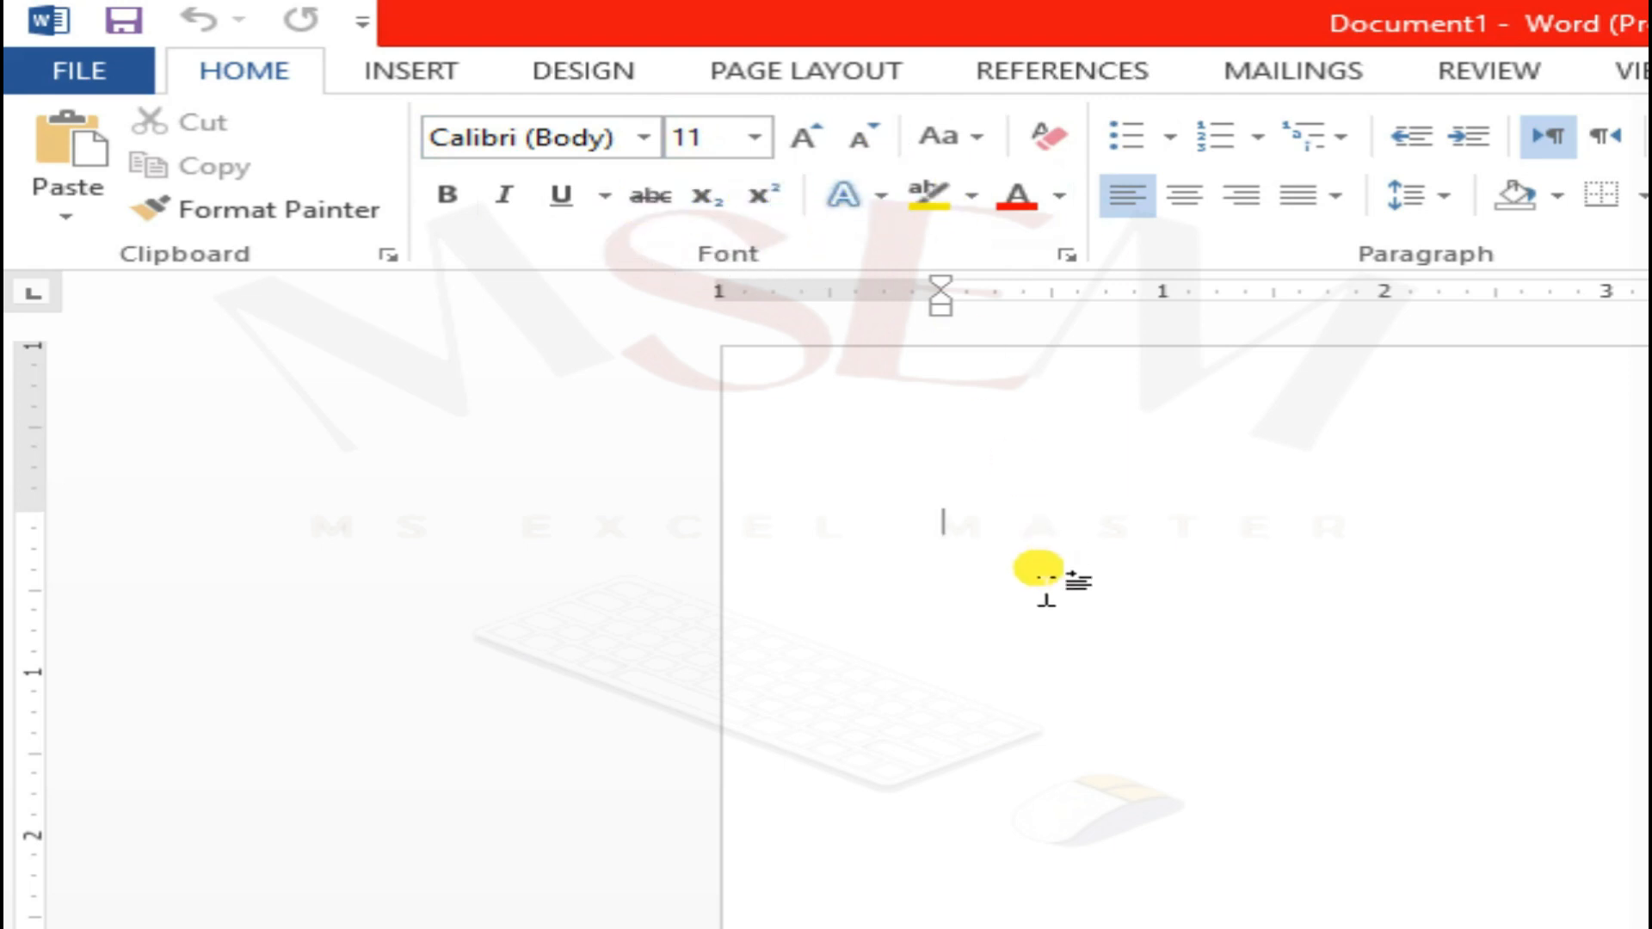
Step: Generate placeholder text at the start of the blank document with the formula =RAND(4,4)
left_click(997, 545)
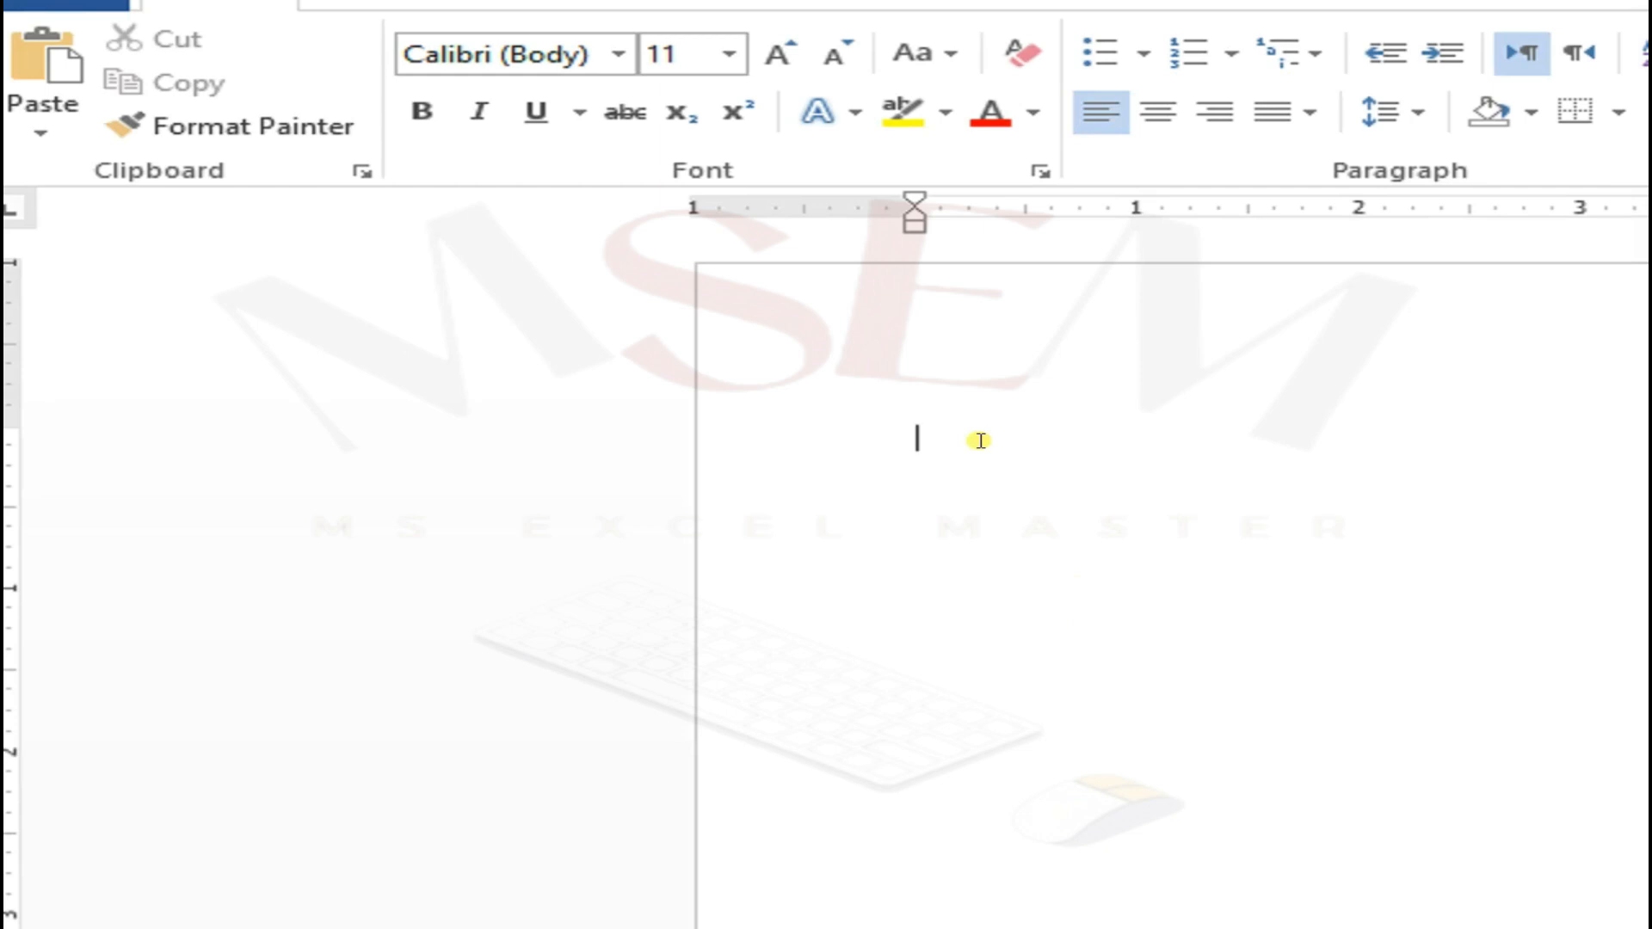
type("=RAND")
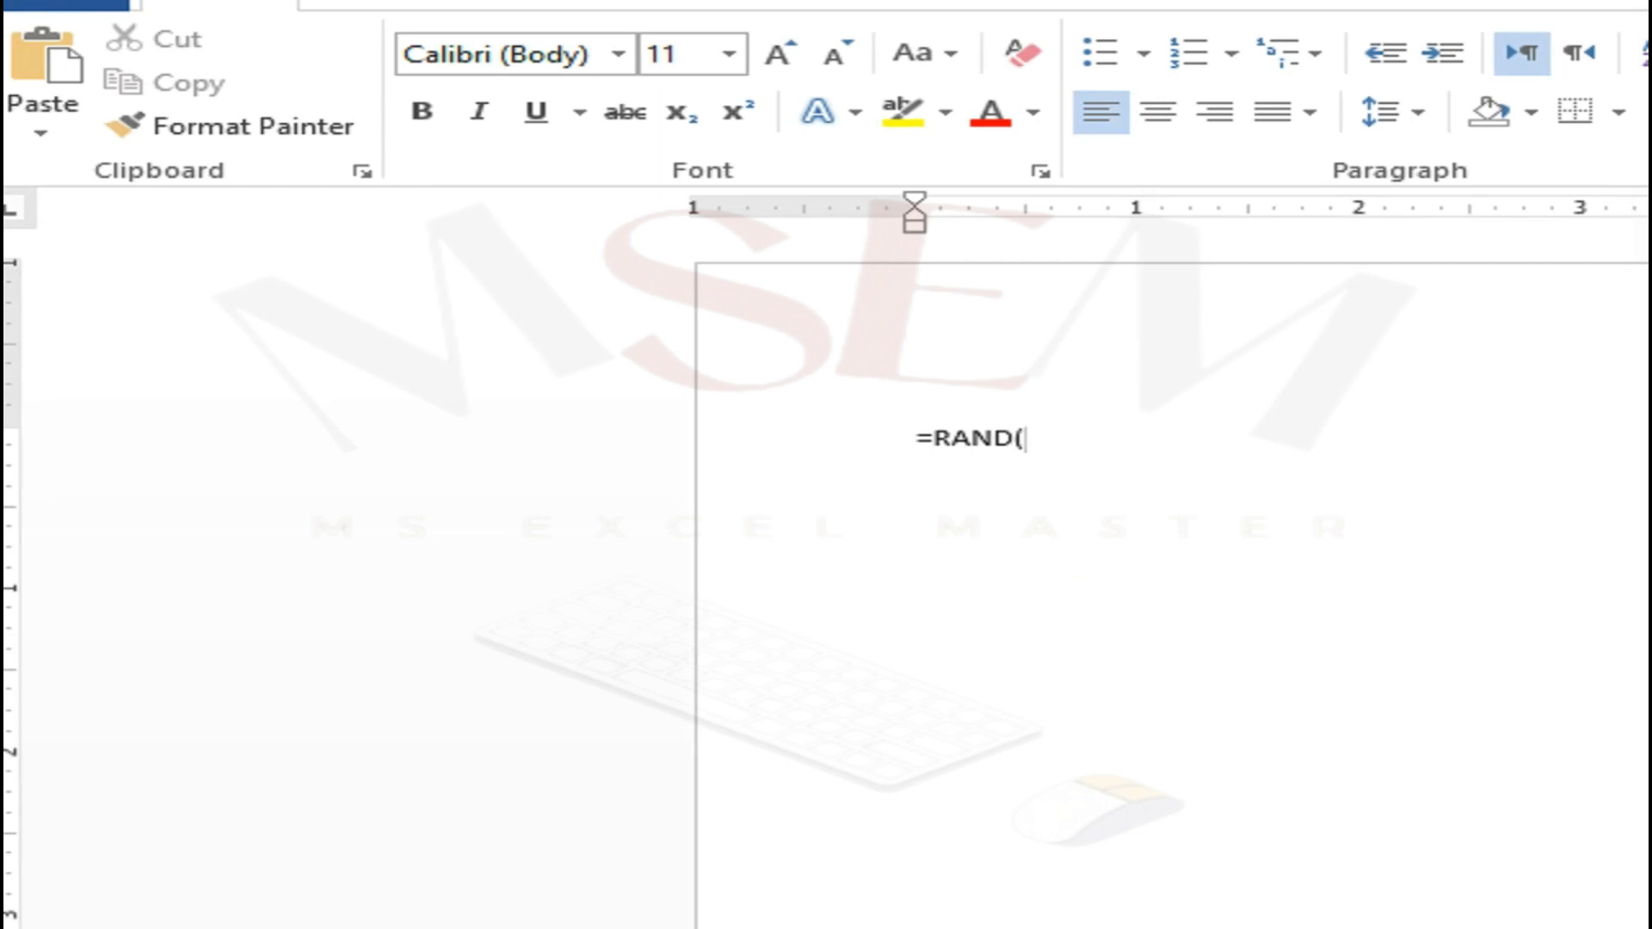
type("(4,4")
key("Return")
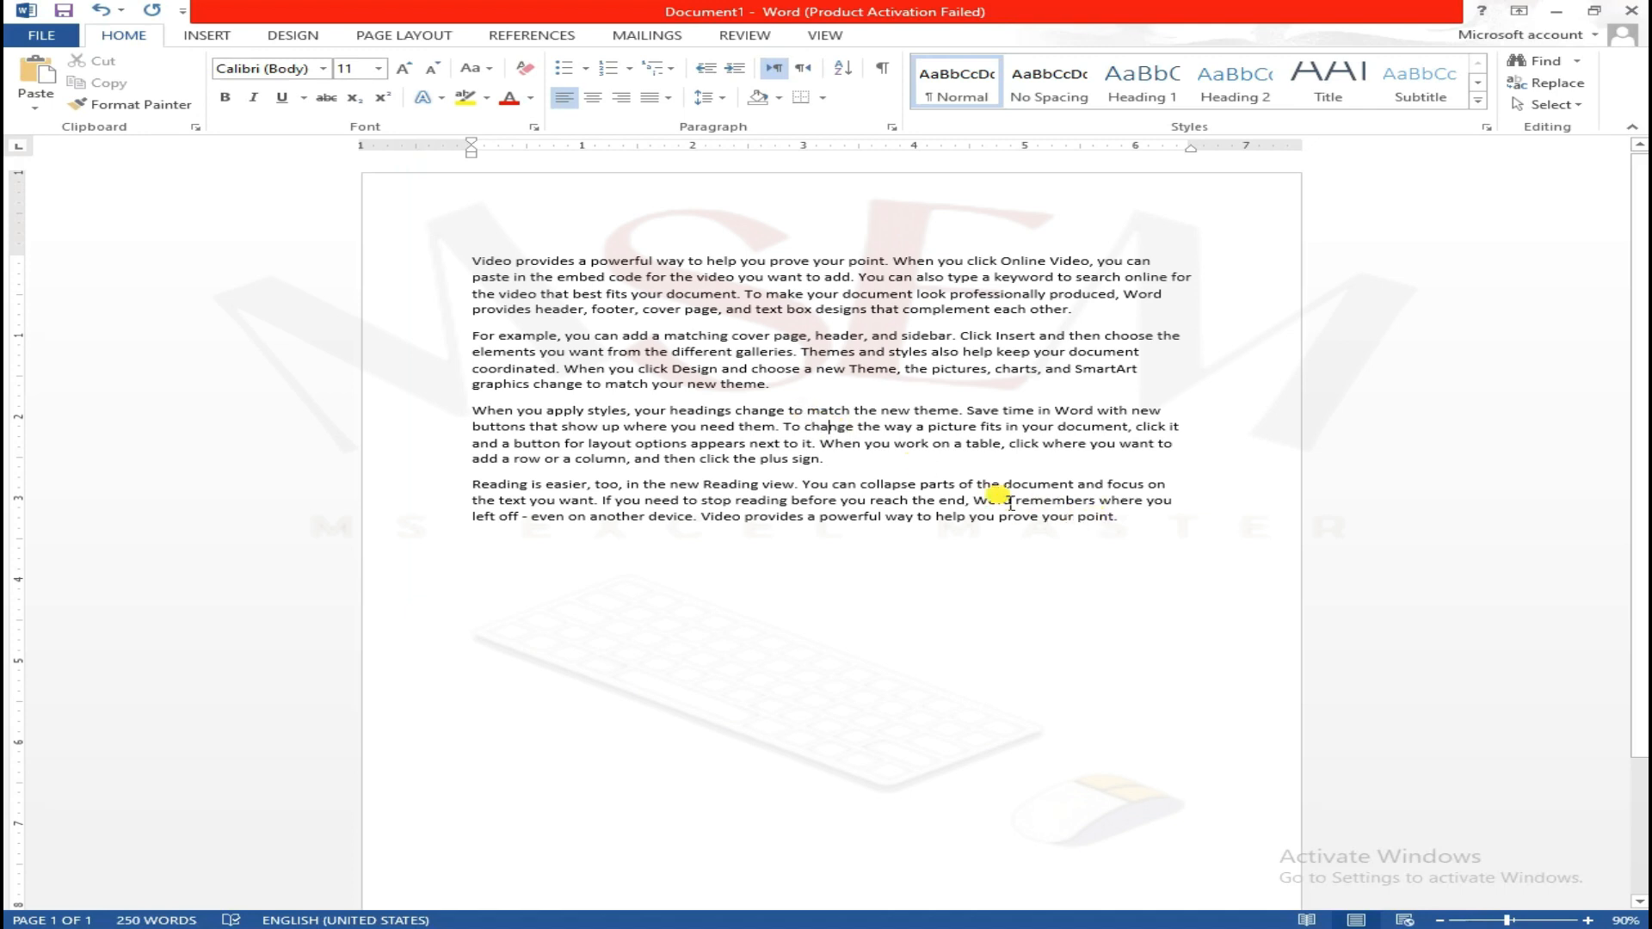
Step: Select all the text and step its font size up, down to 12 and back up to 16
key("ctrl+a")
left_click(404, 69)
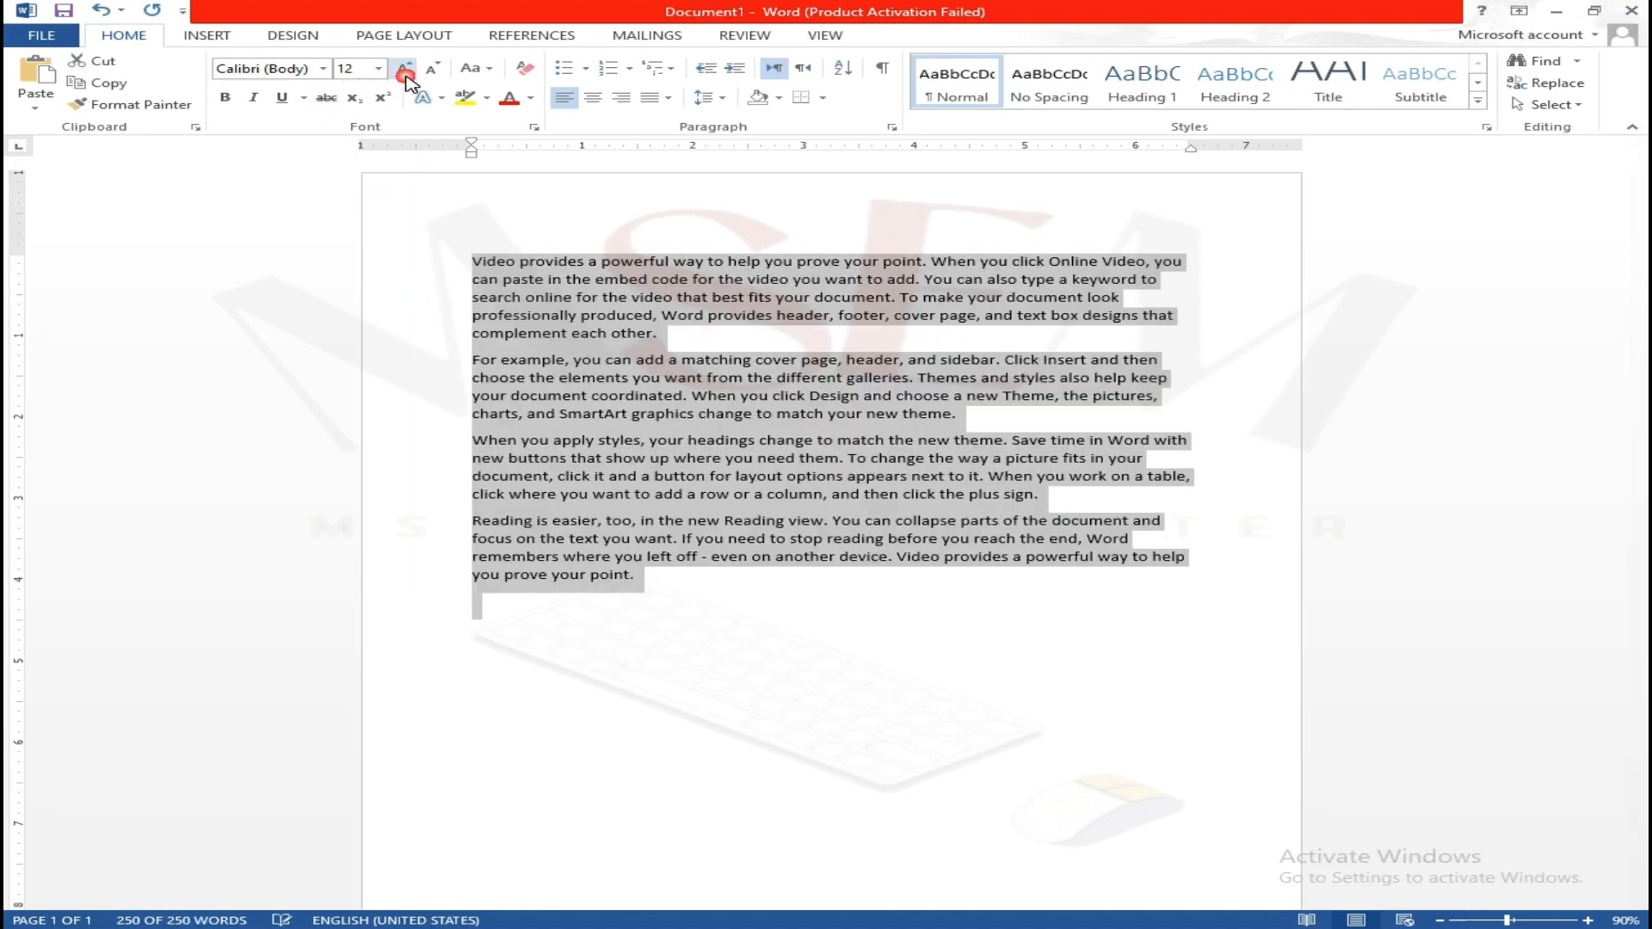
left_click(403, 69)
left_click(404, 69)
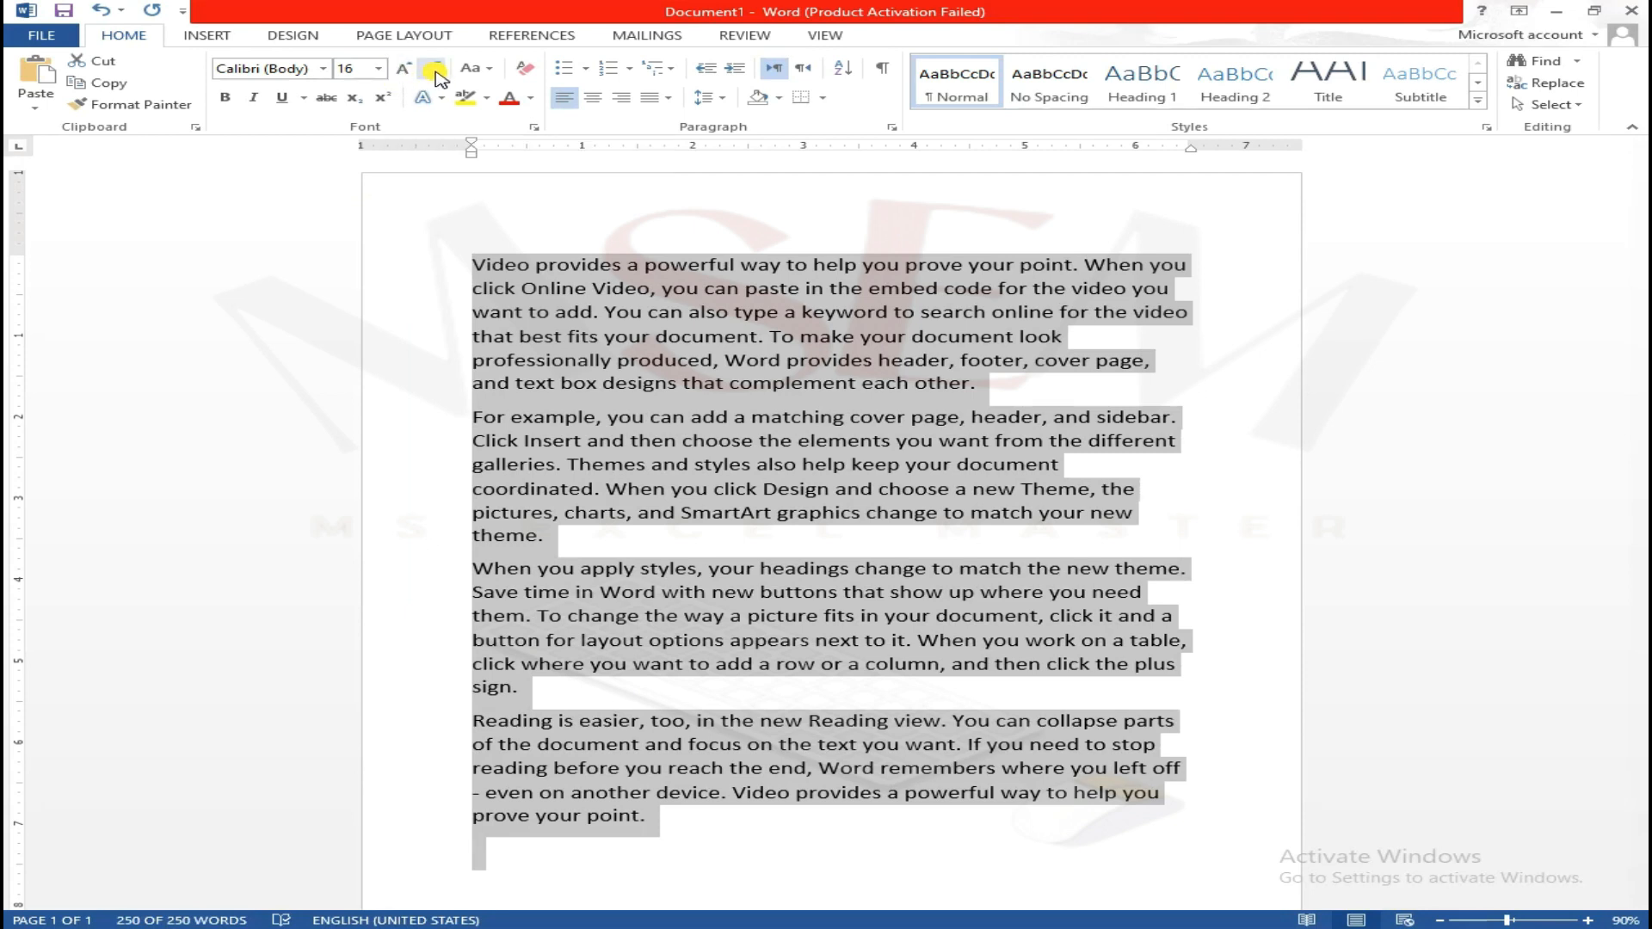
left_click(435, 72)
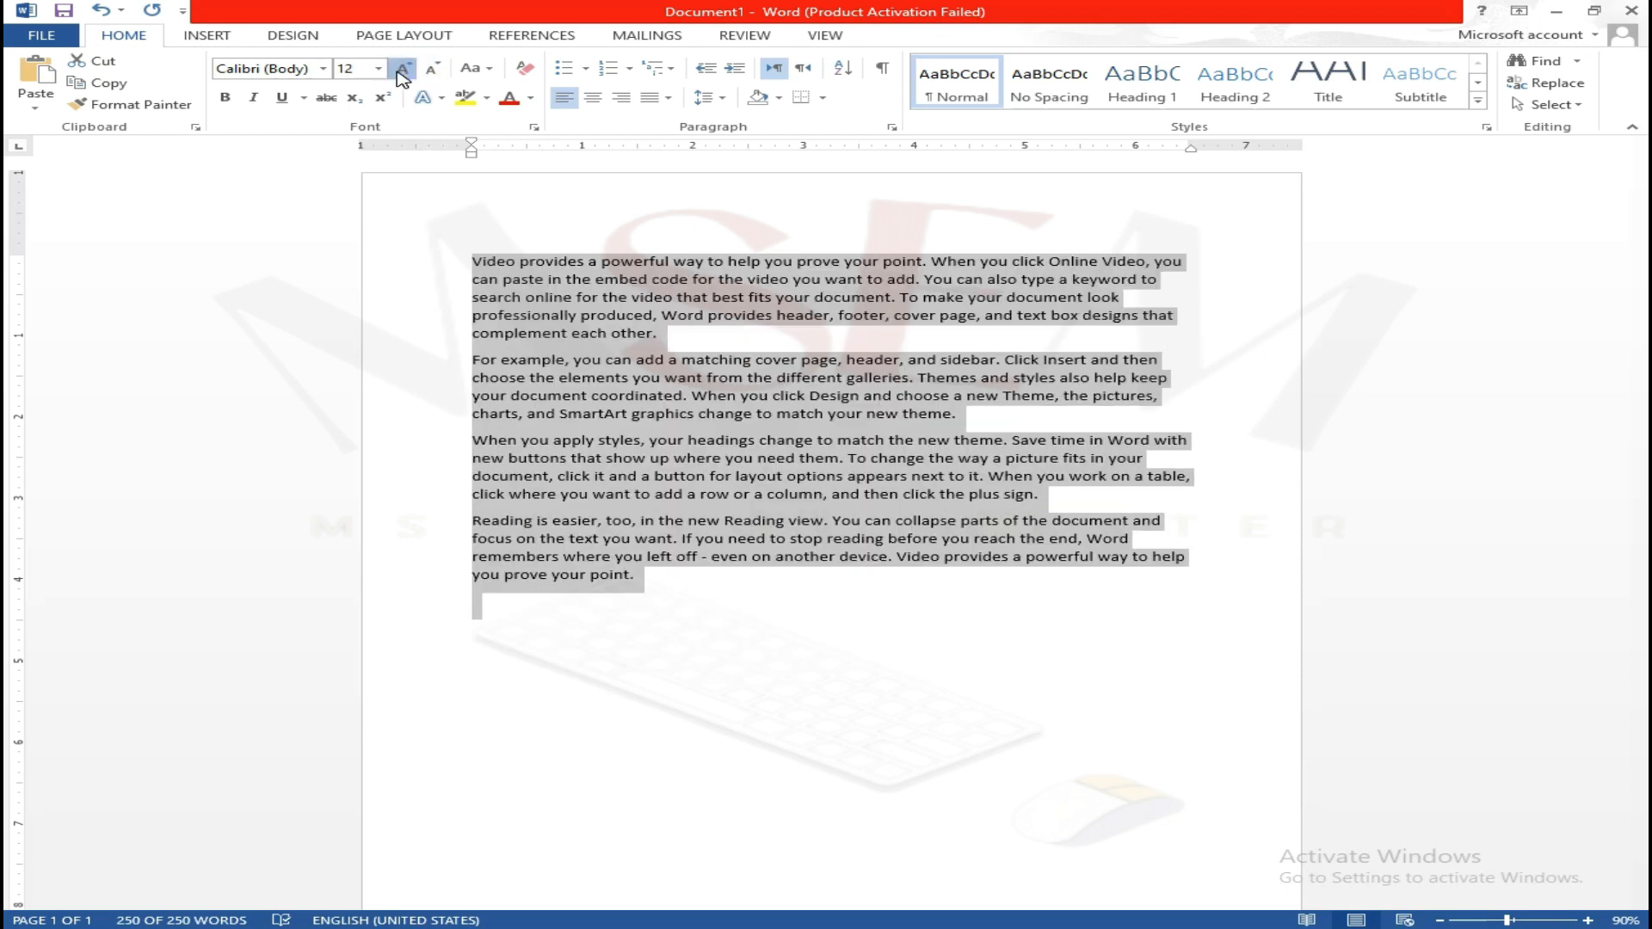
left_click(400, 74)
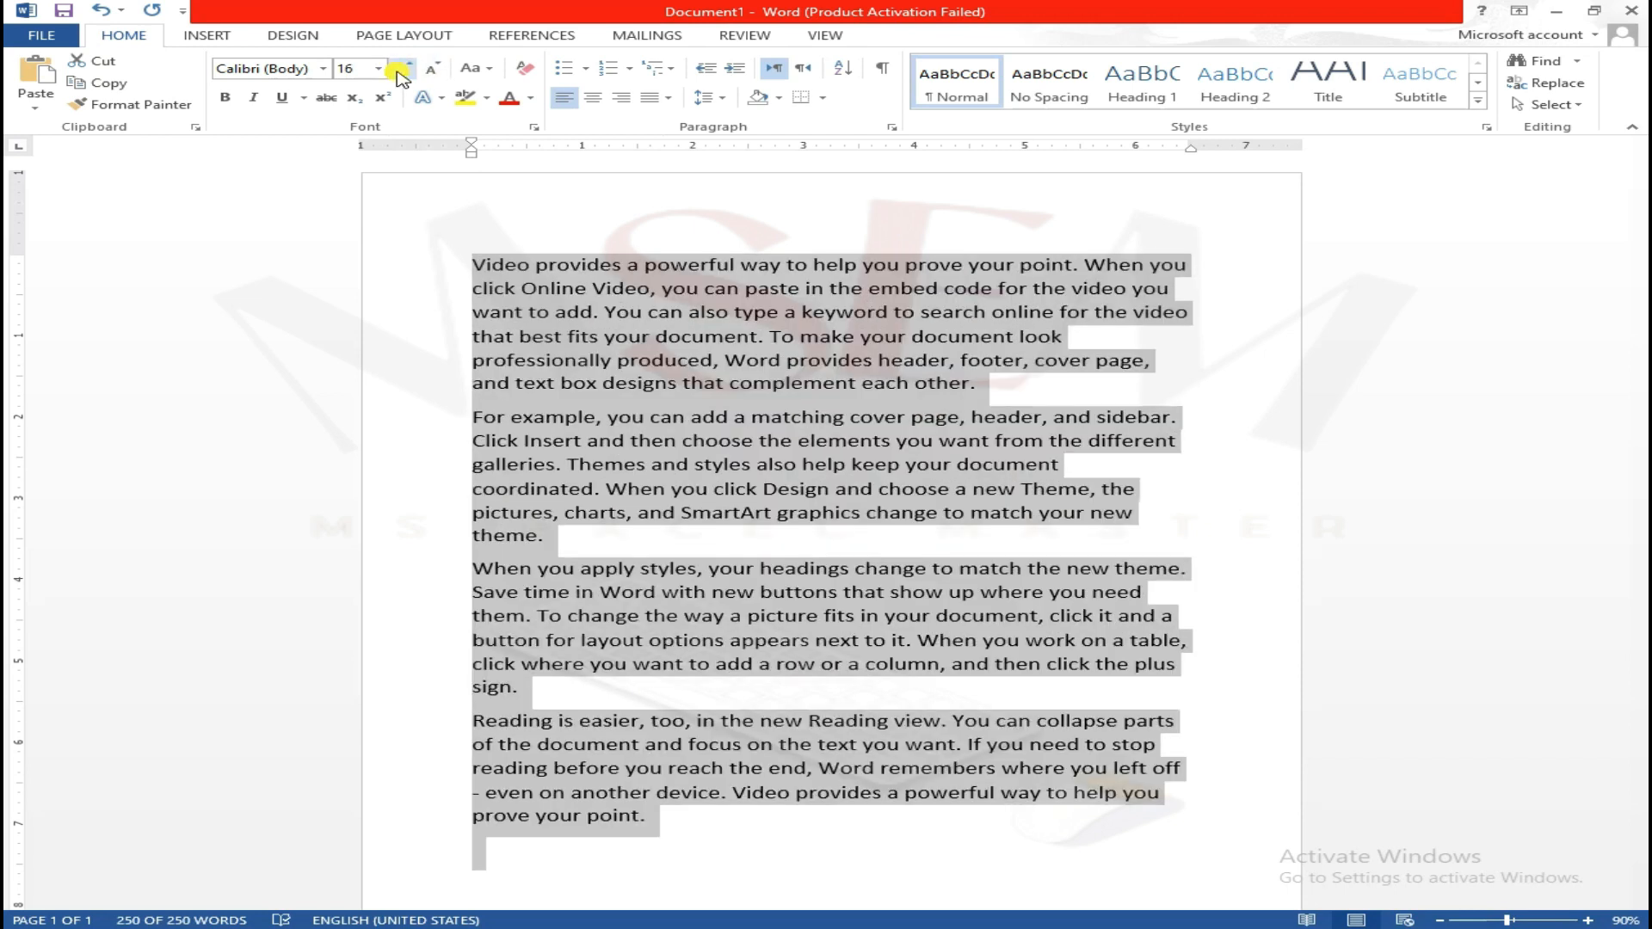
Step: Set the font size of the selected text to 20 and look through the pages
left_click(377, 68)
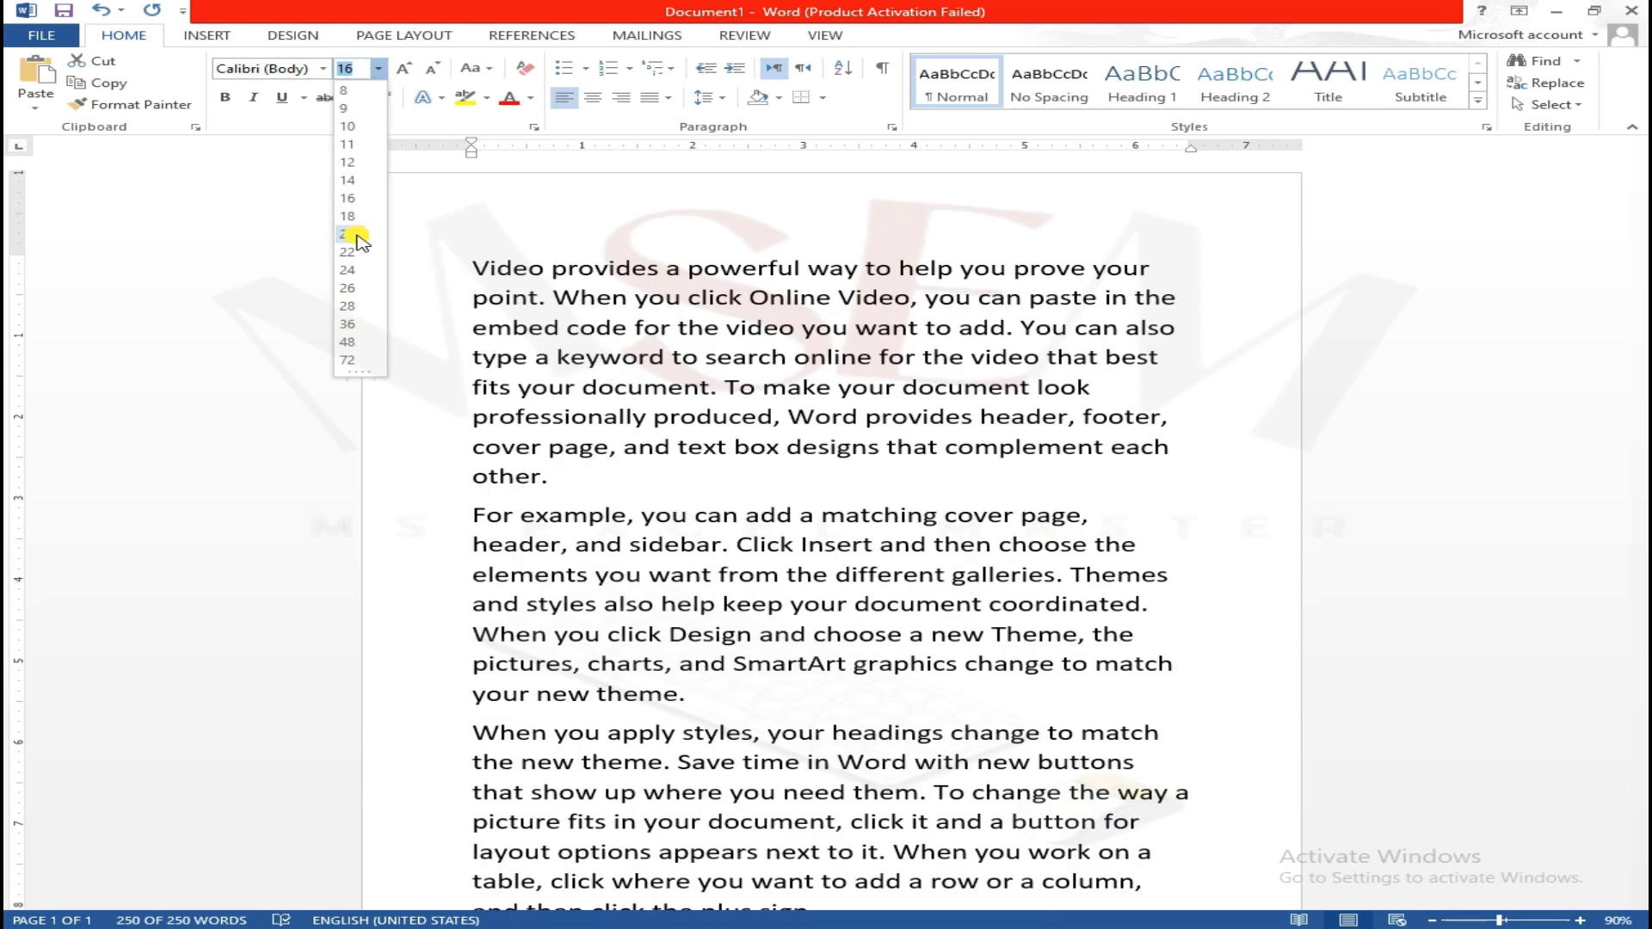
left_click(353, 234)
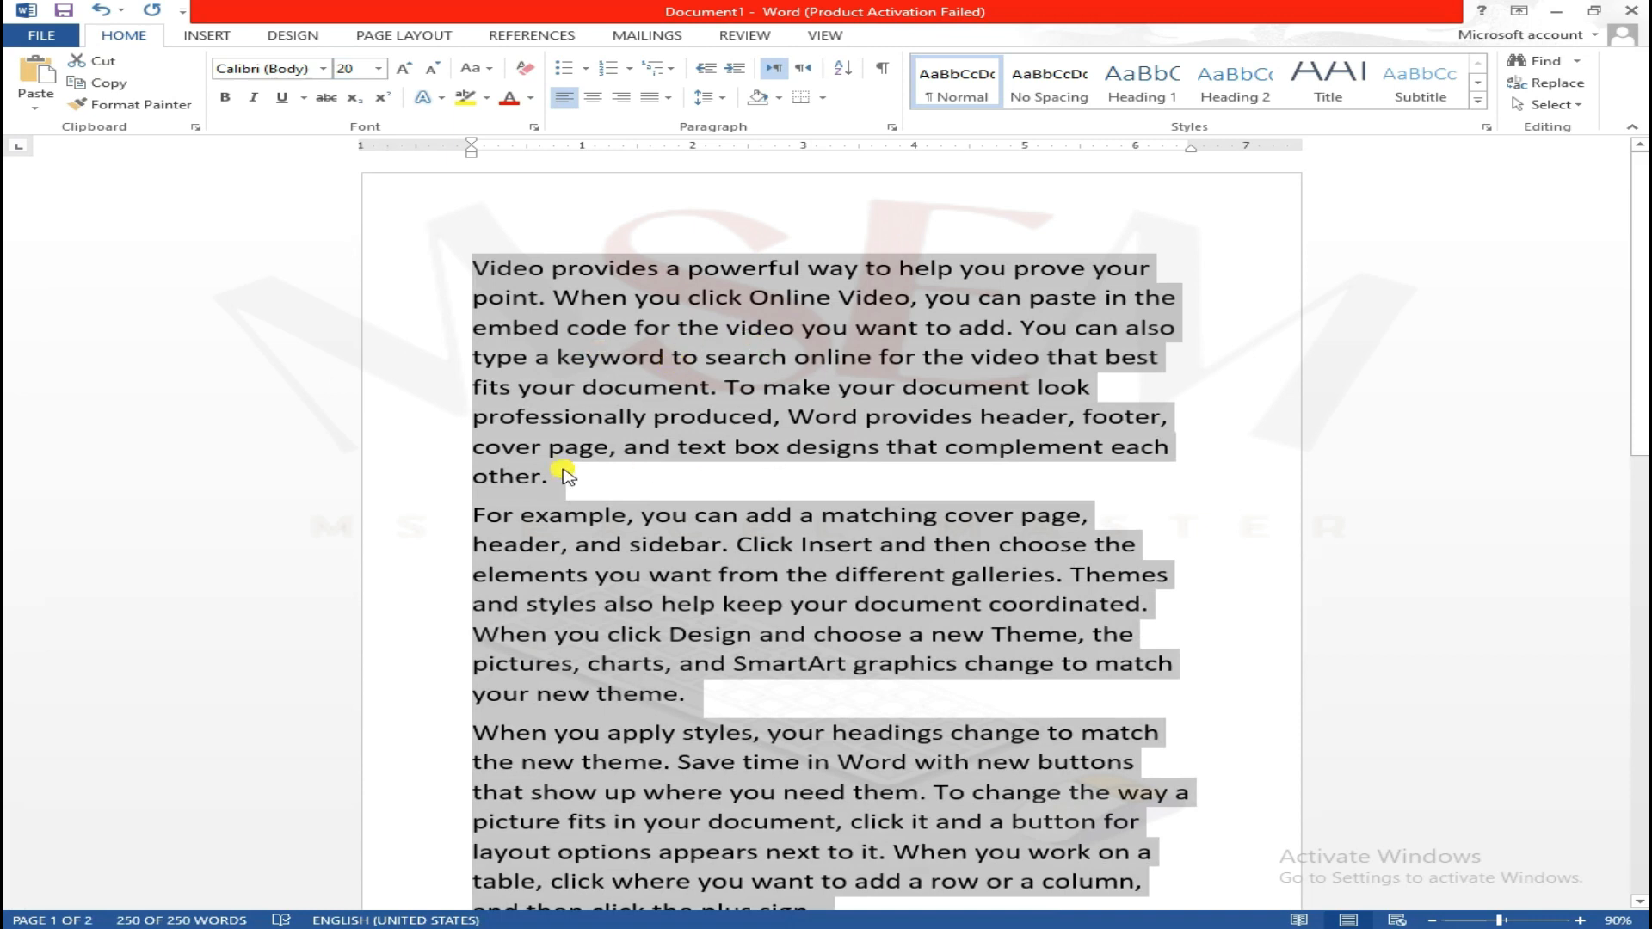
scroll(654, 602, "down", 2)
scroll(774, 551, "up", 1)
scroll(749, 479, "down", 2)
scroll(766, 482, "down", 3)
scroll(813, 490, "up", 5)
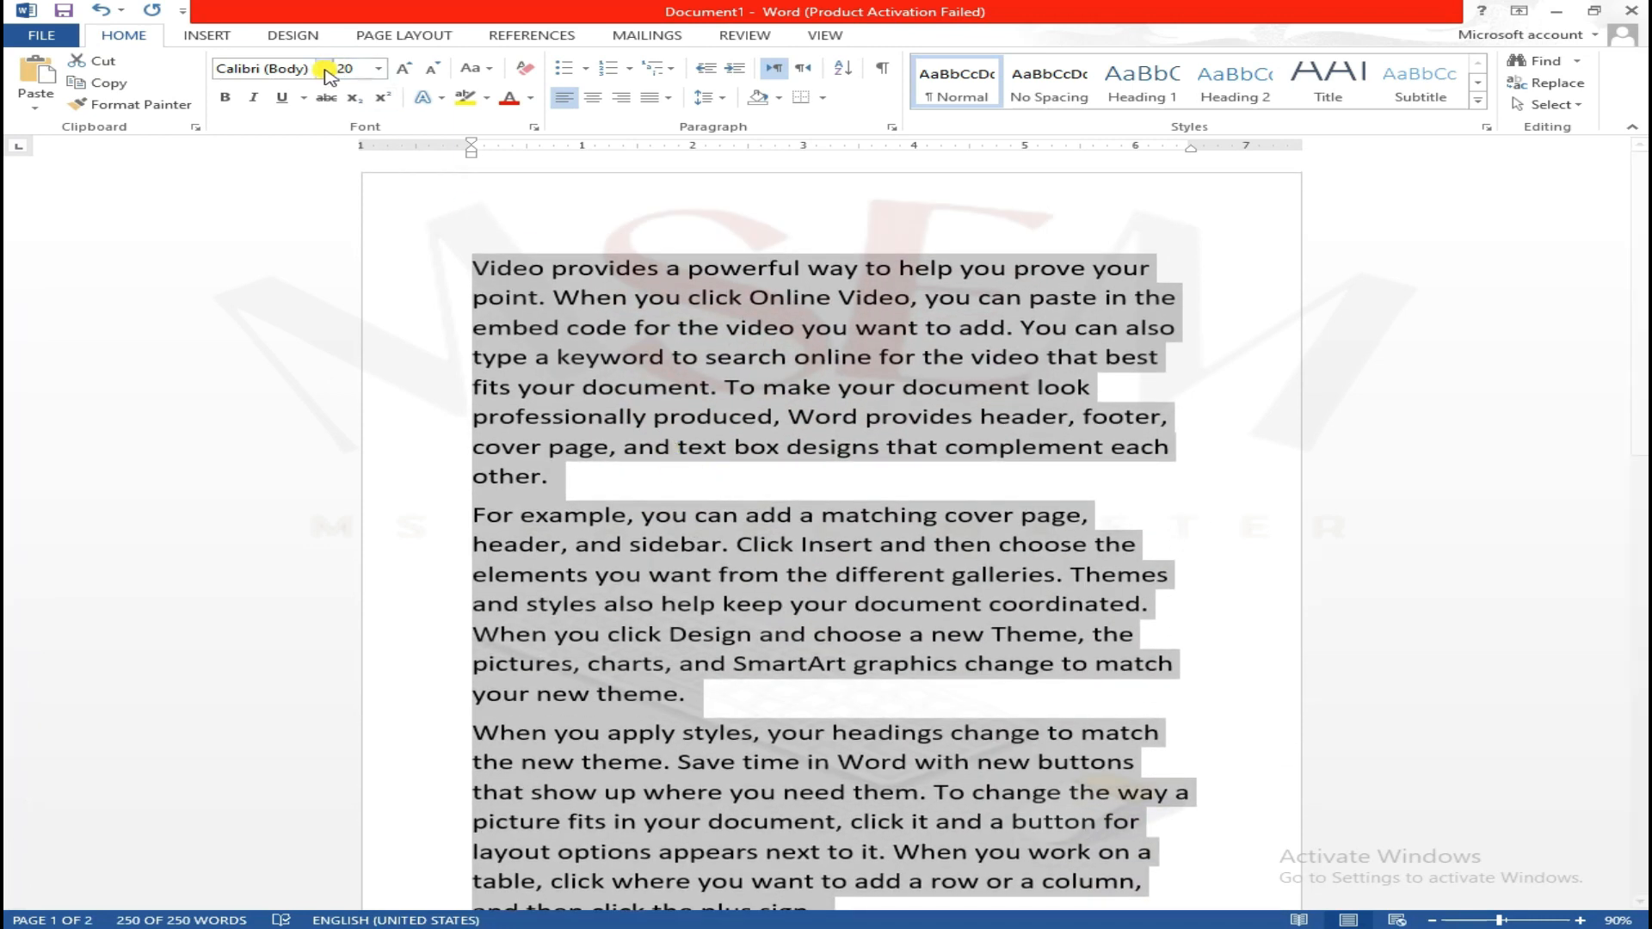
Step: Preview several fonts on the selected text and apply Times New Roman
left_click(325, 68)
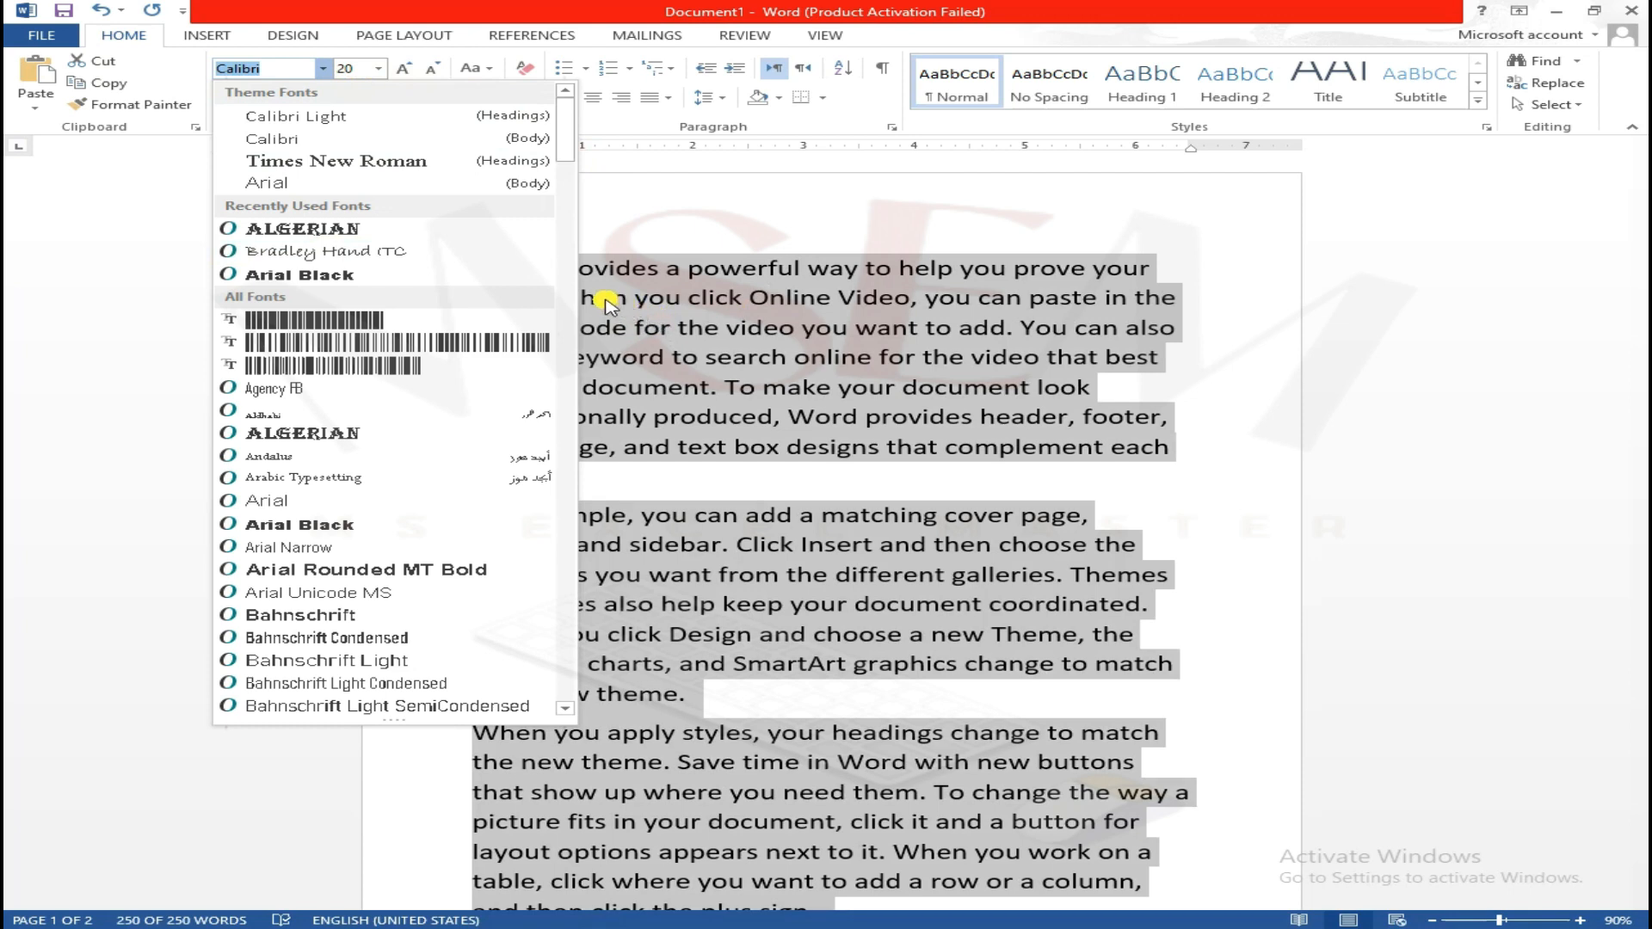
scroll(843, 576, "down", 5)
scroll(656, 269, "up", 5)
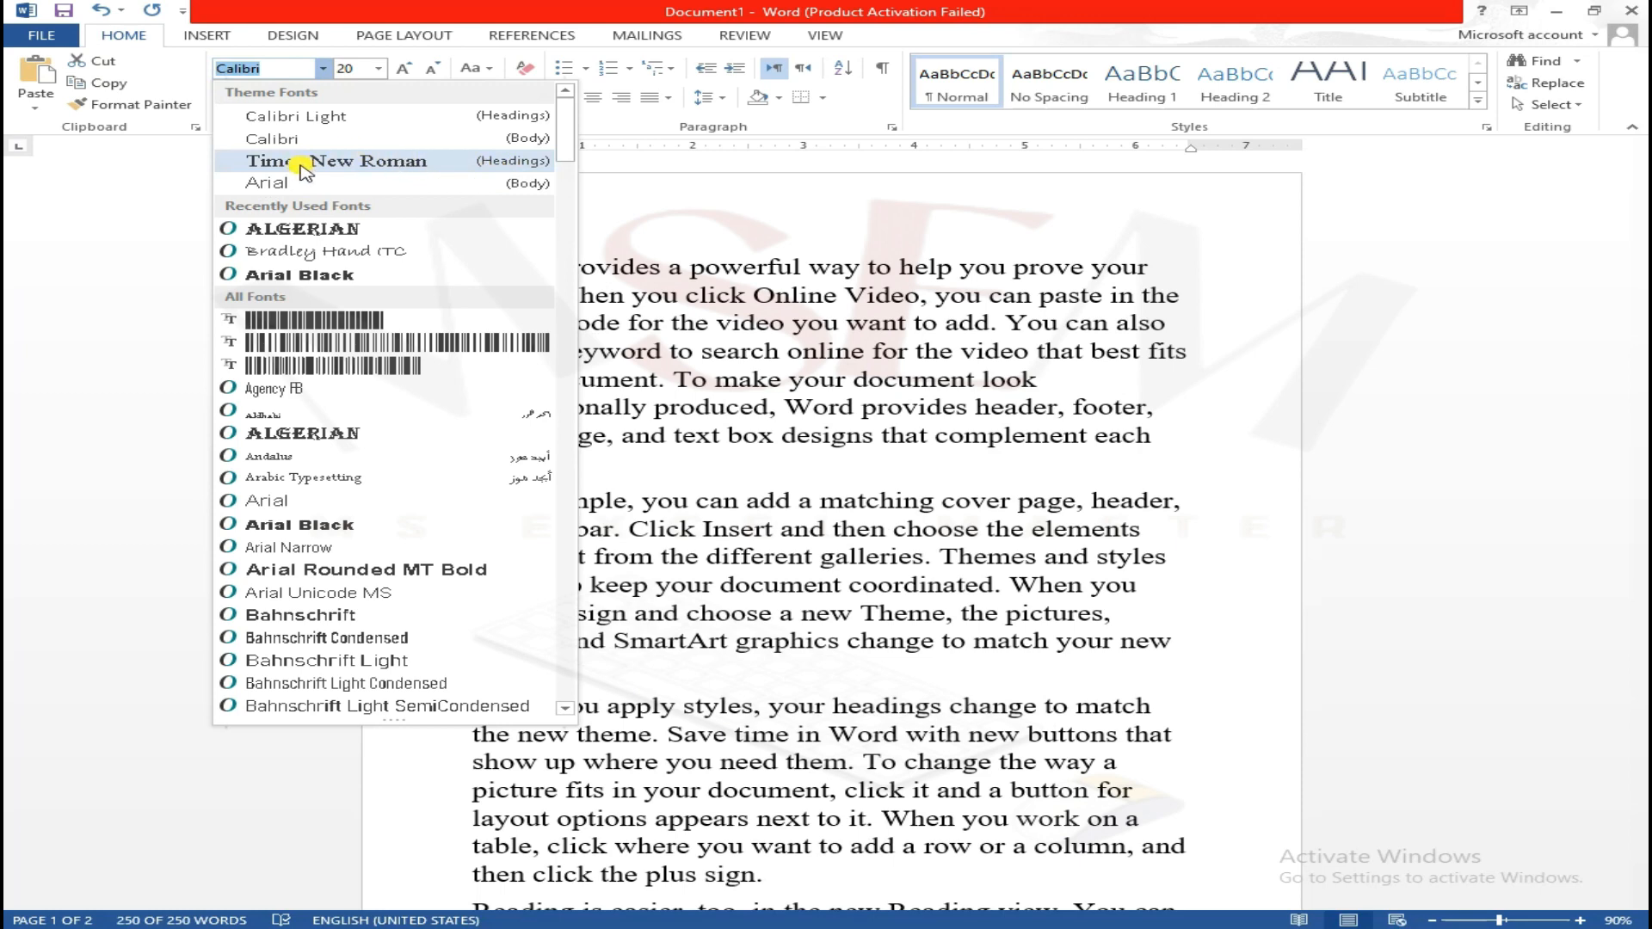
scroll(409, 547, "down", 3)
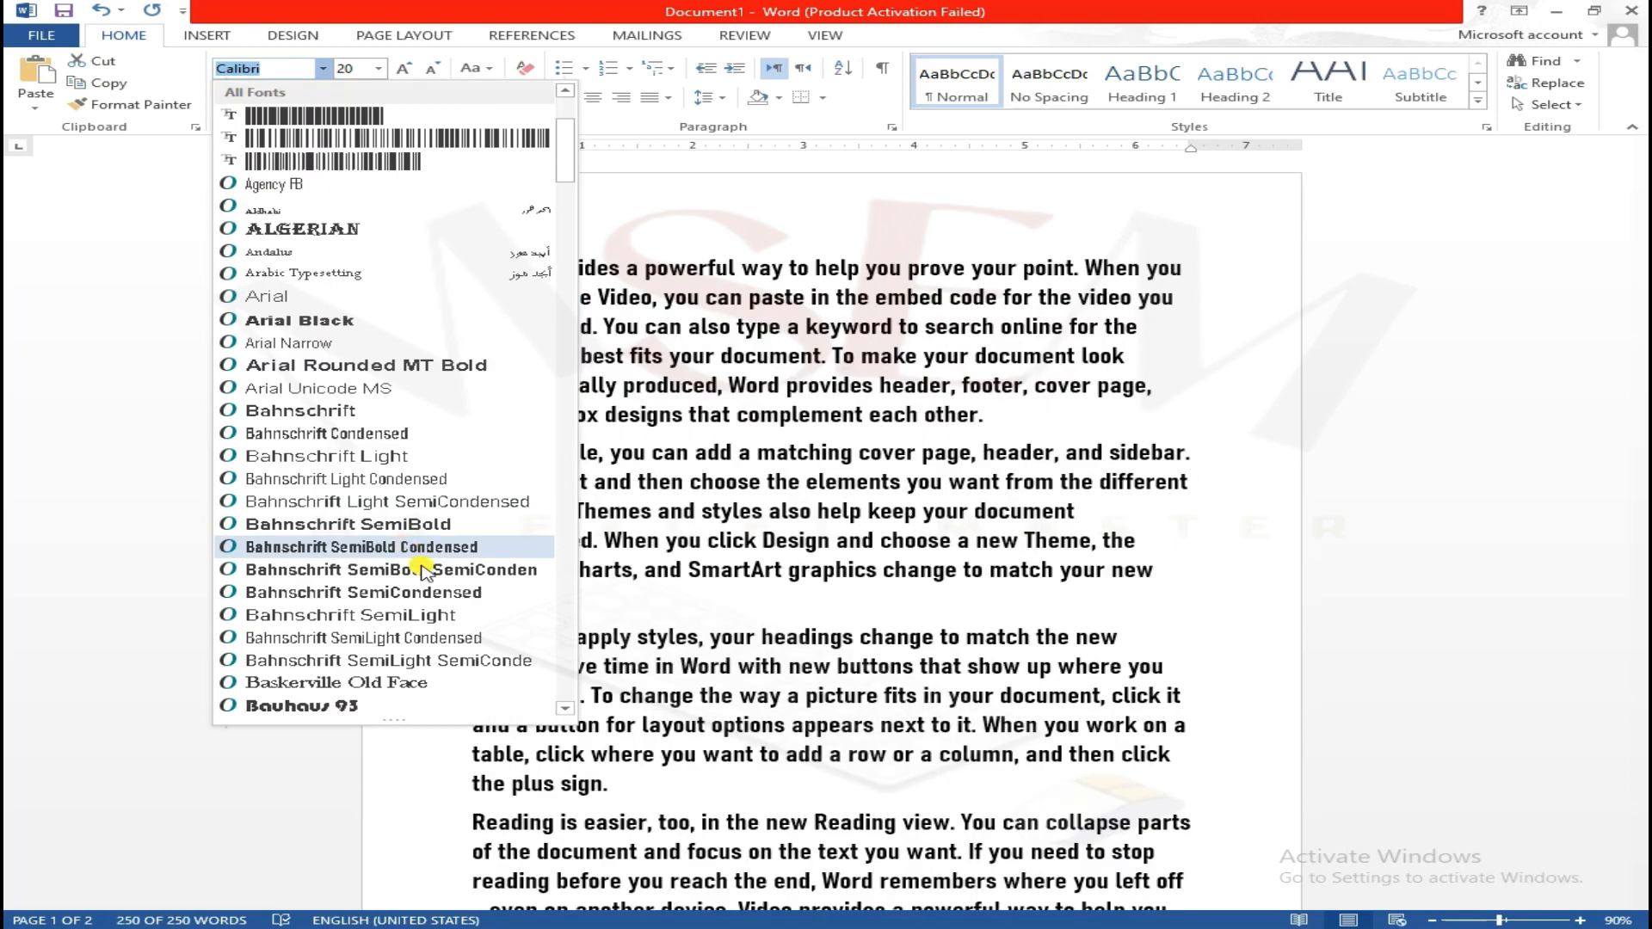
scroll(422, 570, "down", 1)
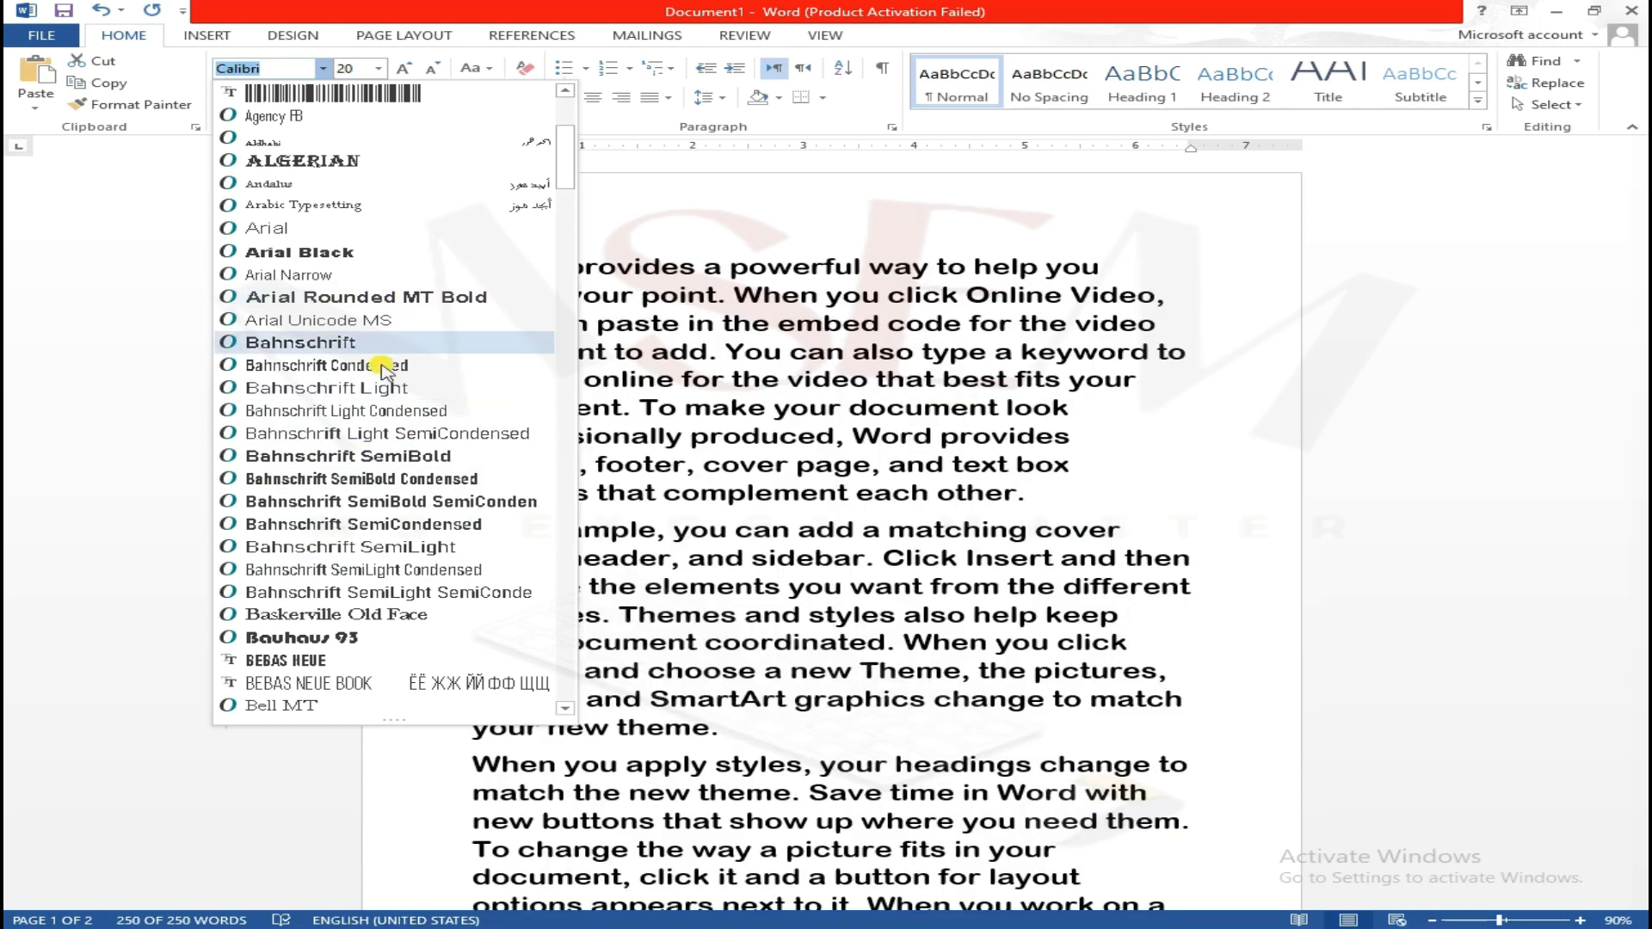
scroll(332, 633, "up", 4)
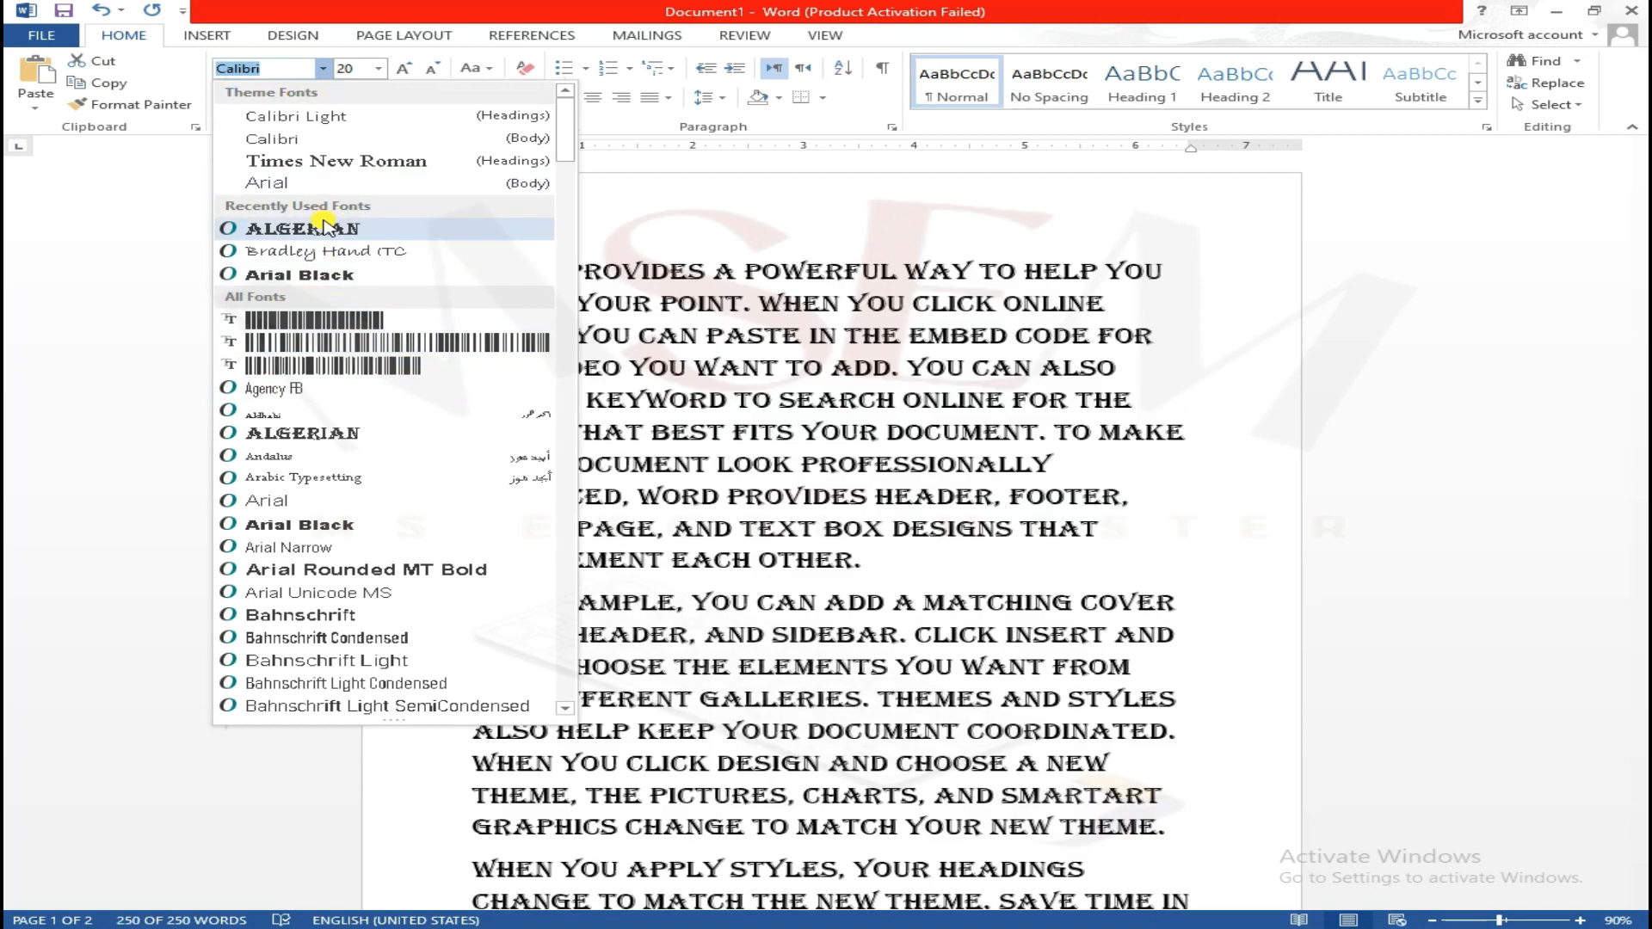
left_click(378, 161)
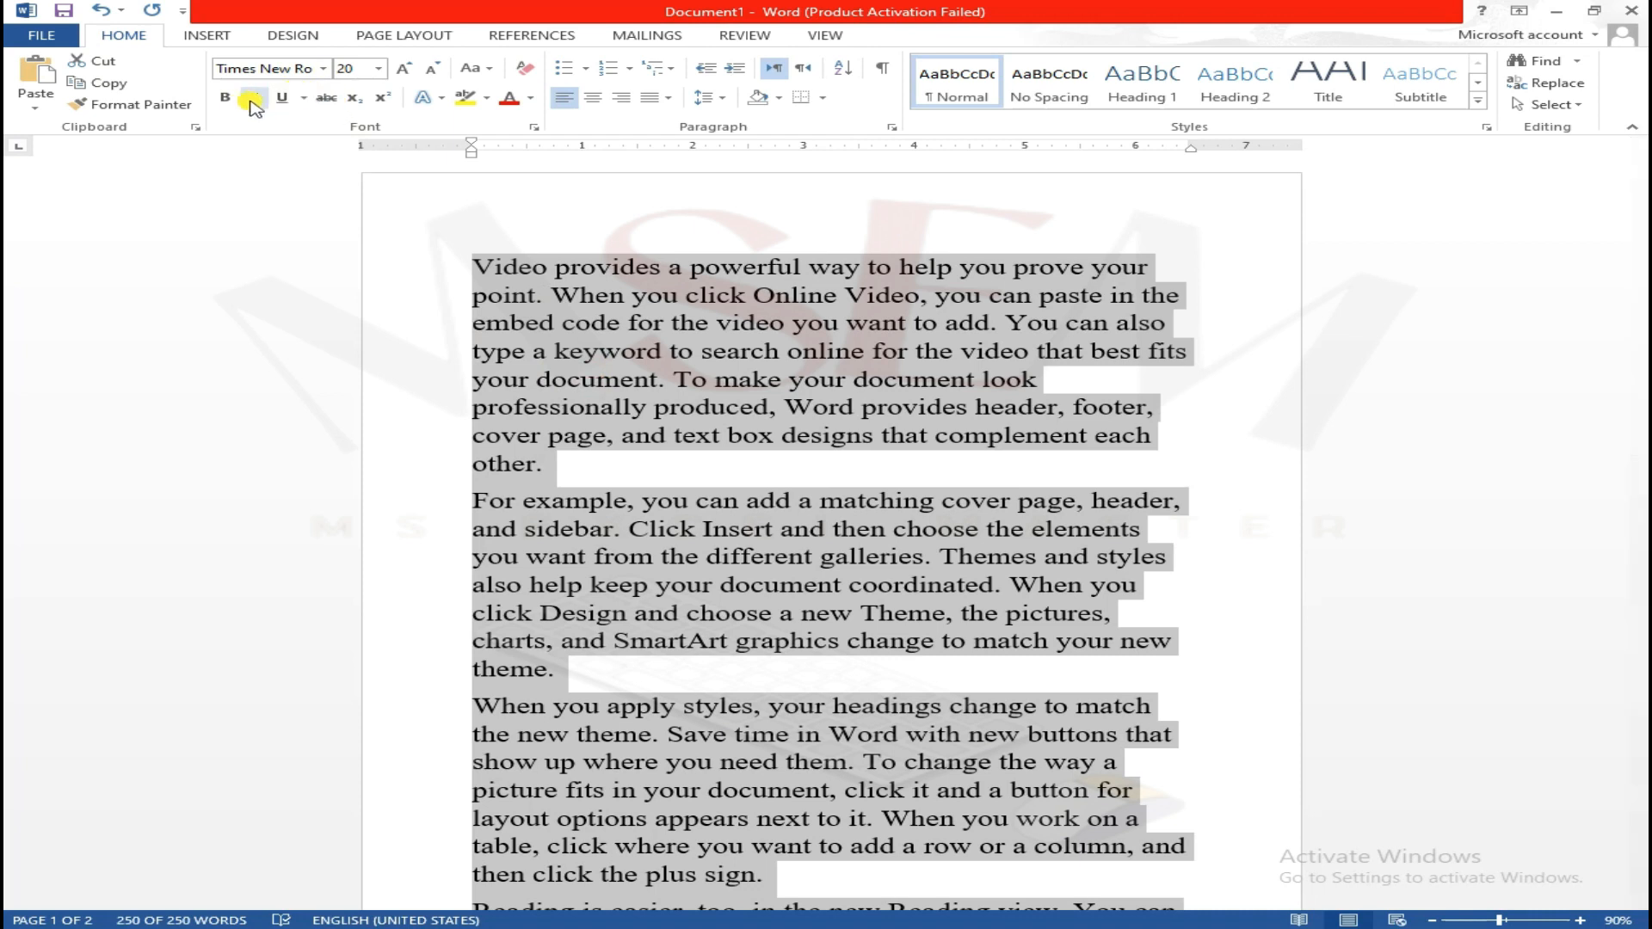
Step: Select only the first paragraph and toggle bold on and off, leaving it bold
left_click(667, 379)
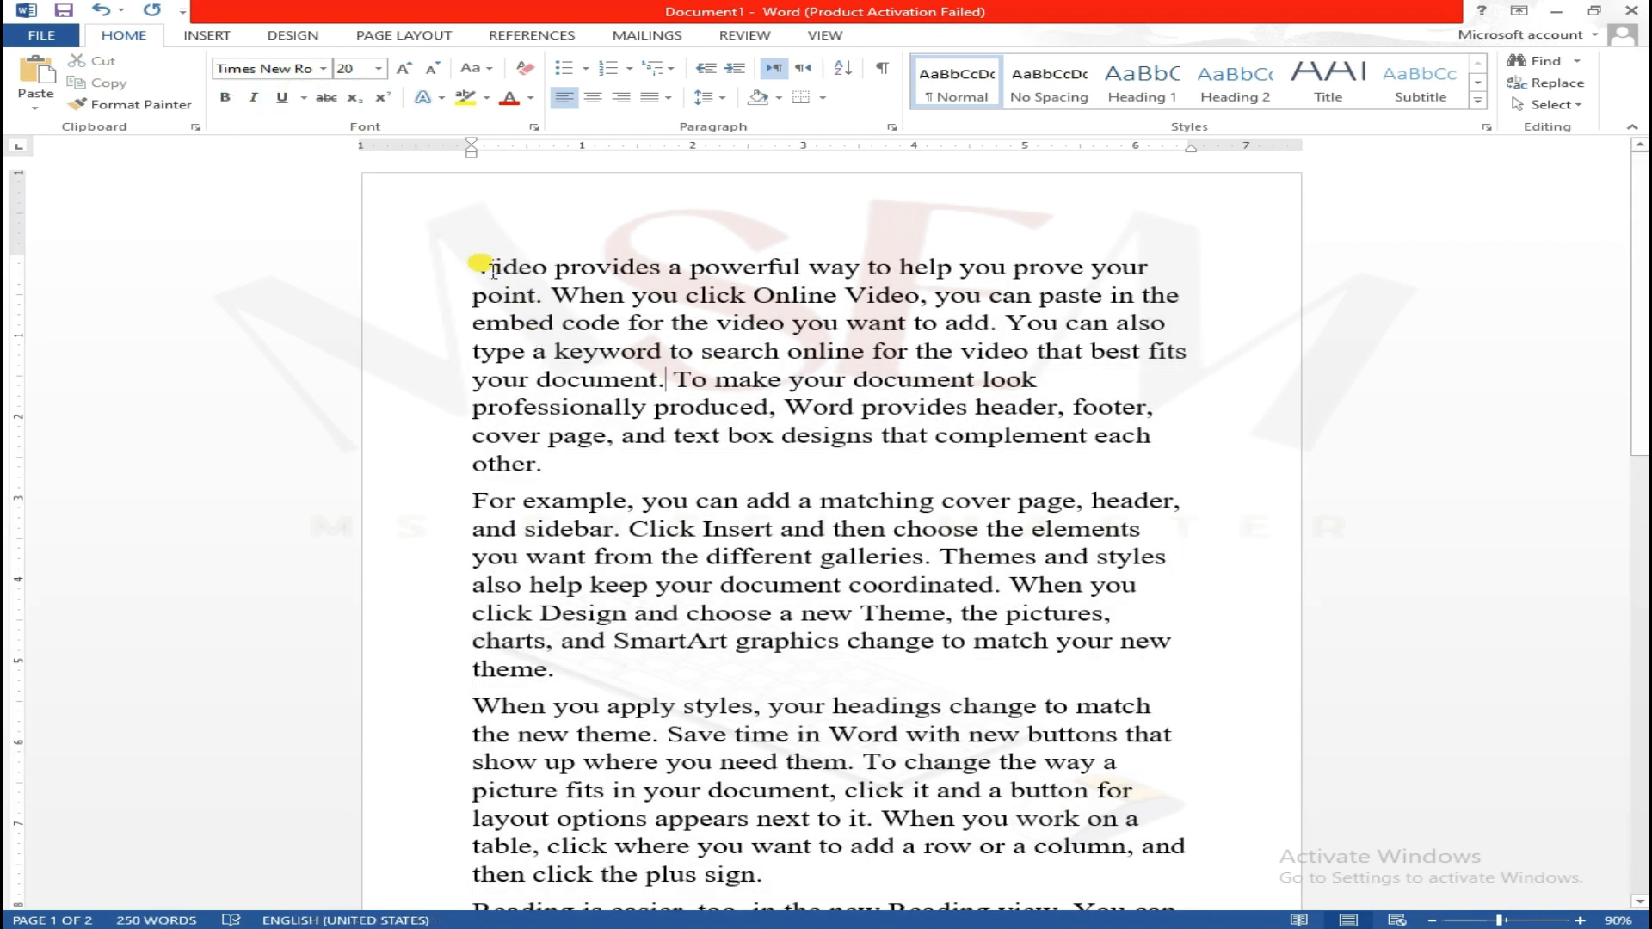
left_click_drag(478, 265, 559, 477)
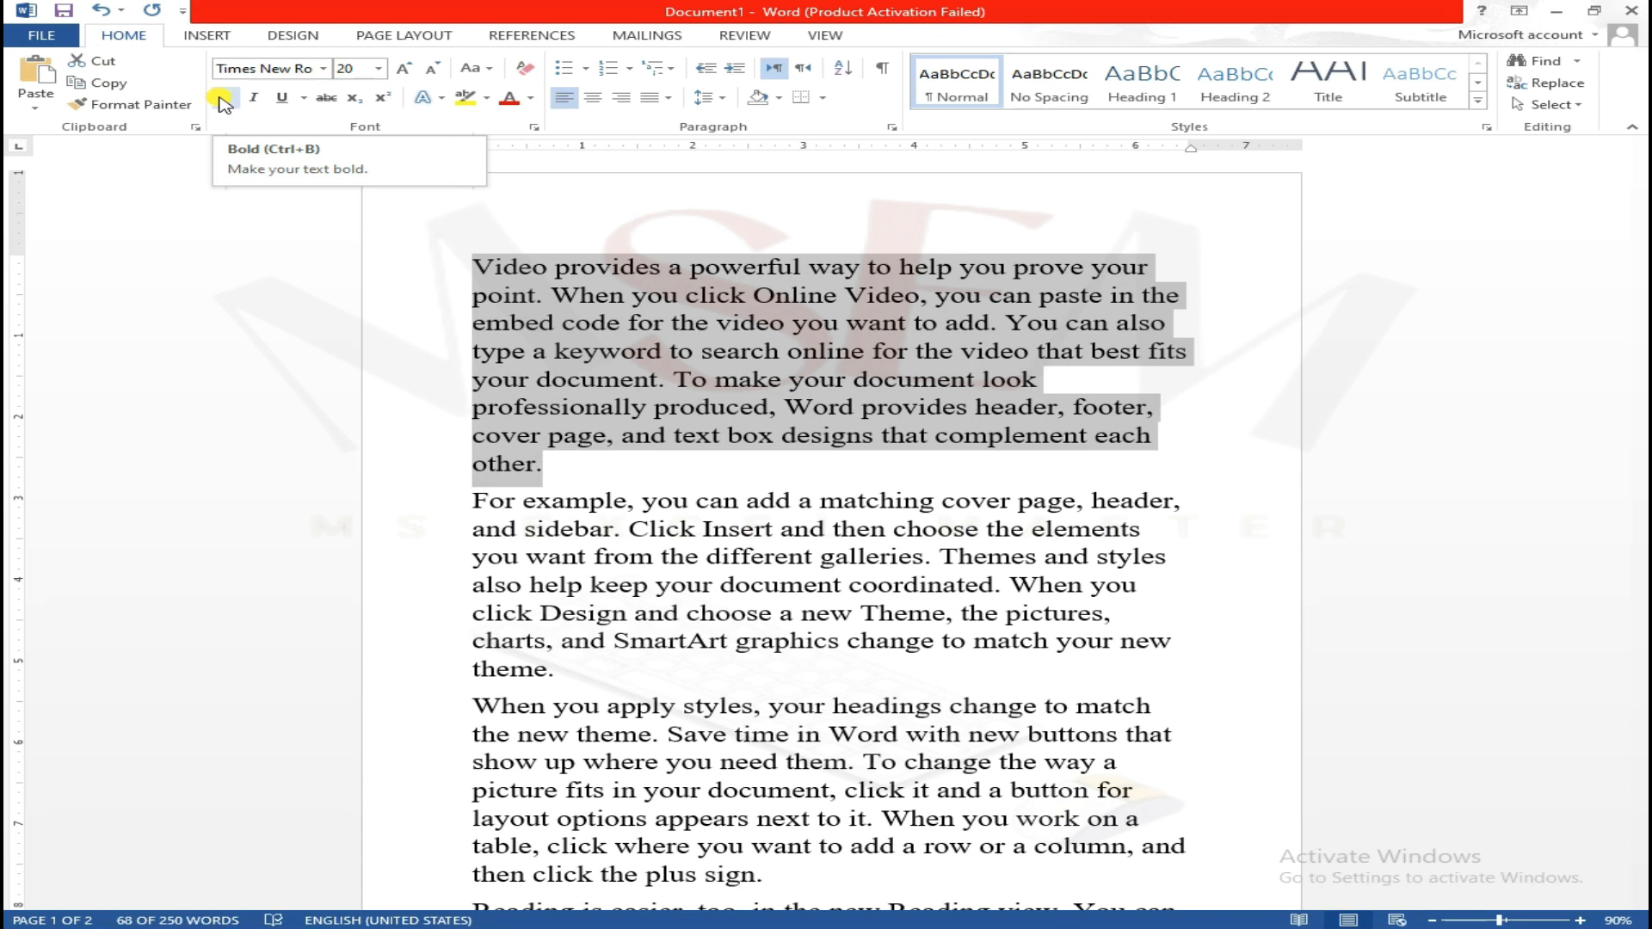
left_click(222, 102)
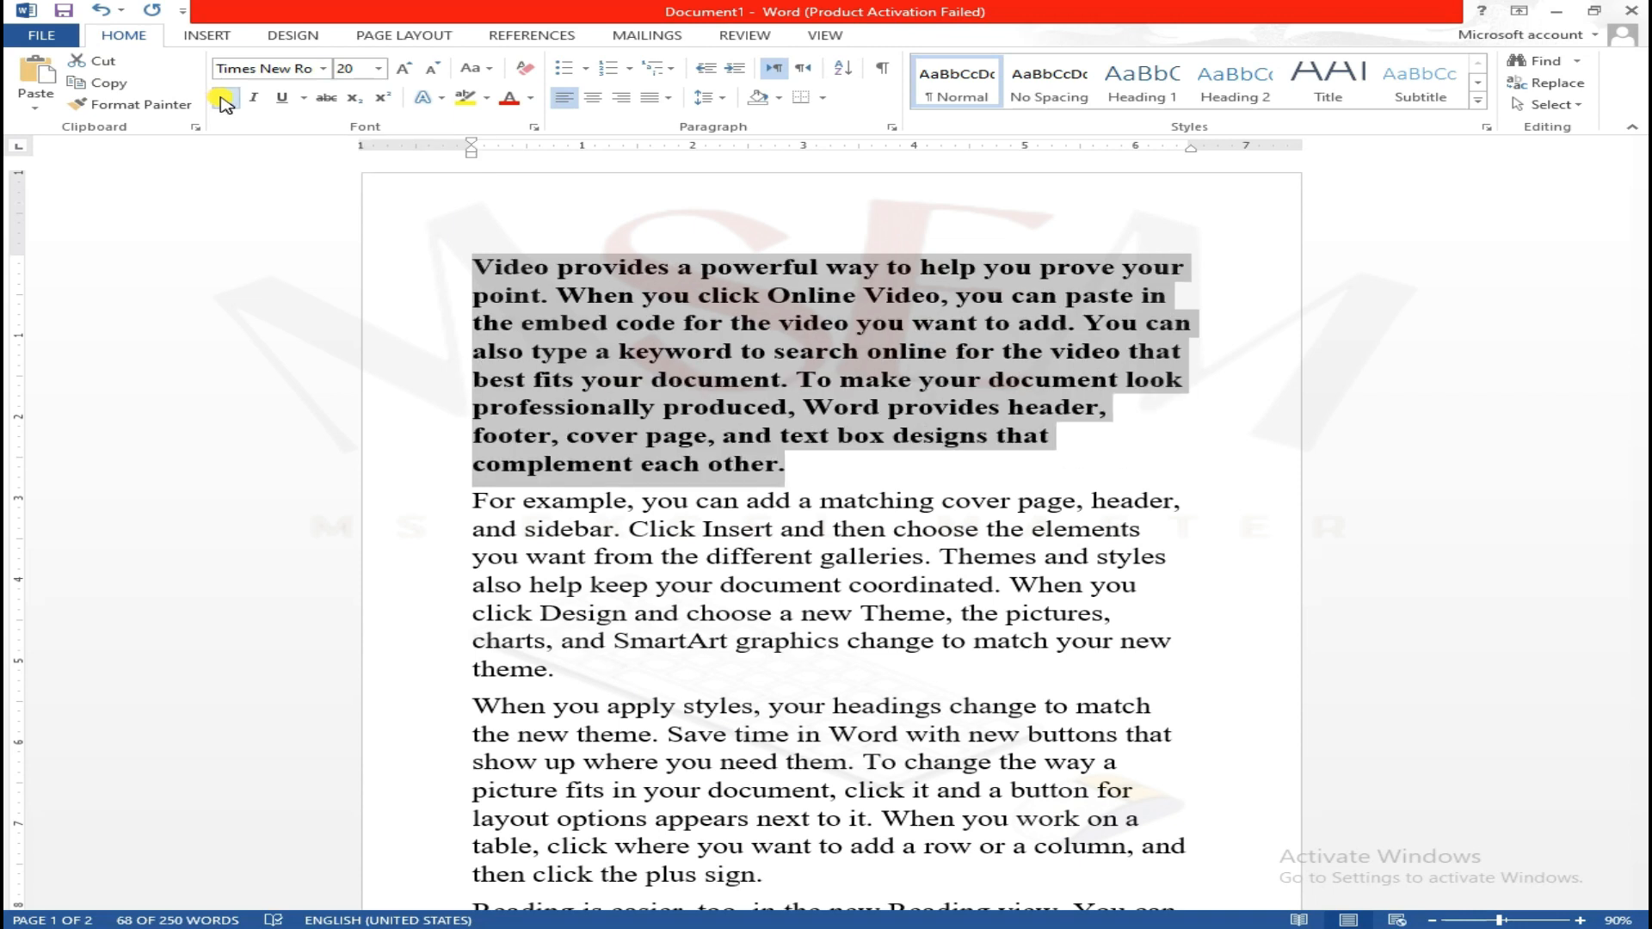
left_click(226, 103)
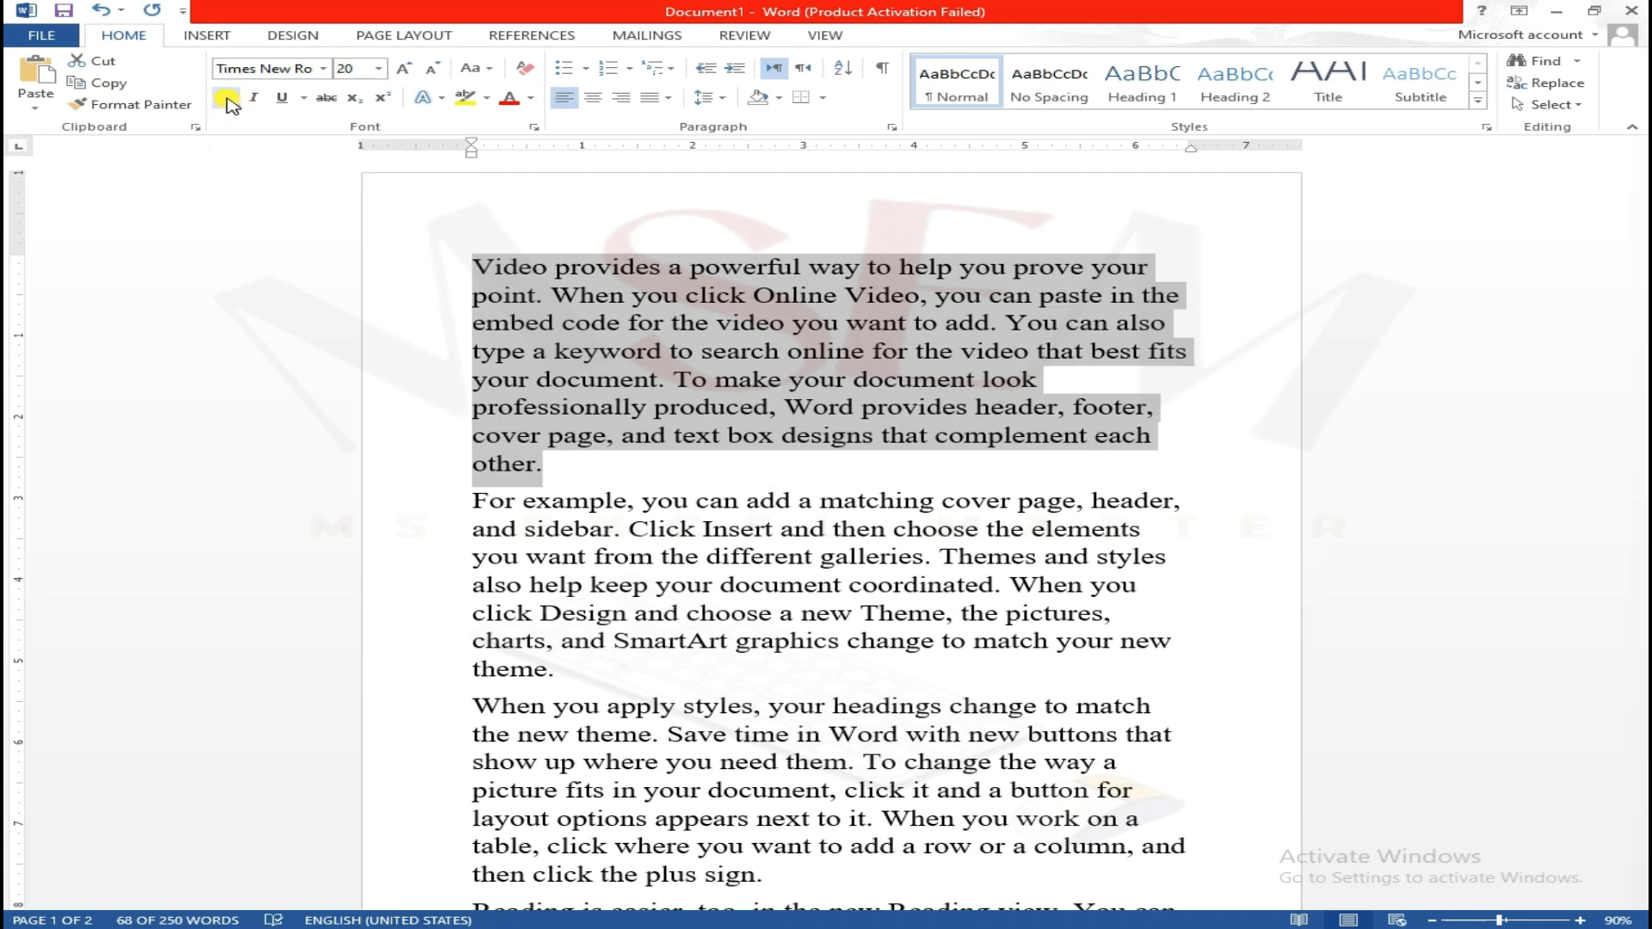
left_click(228, 101)
left_click(228, 102)
left_click(228, 101)
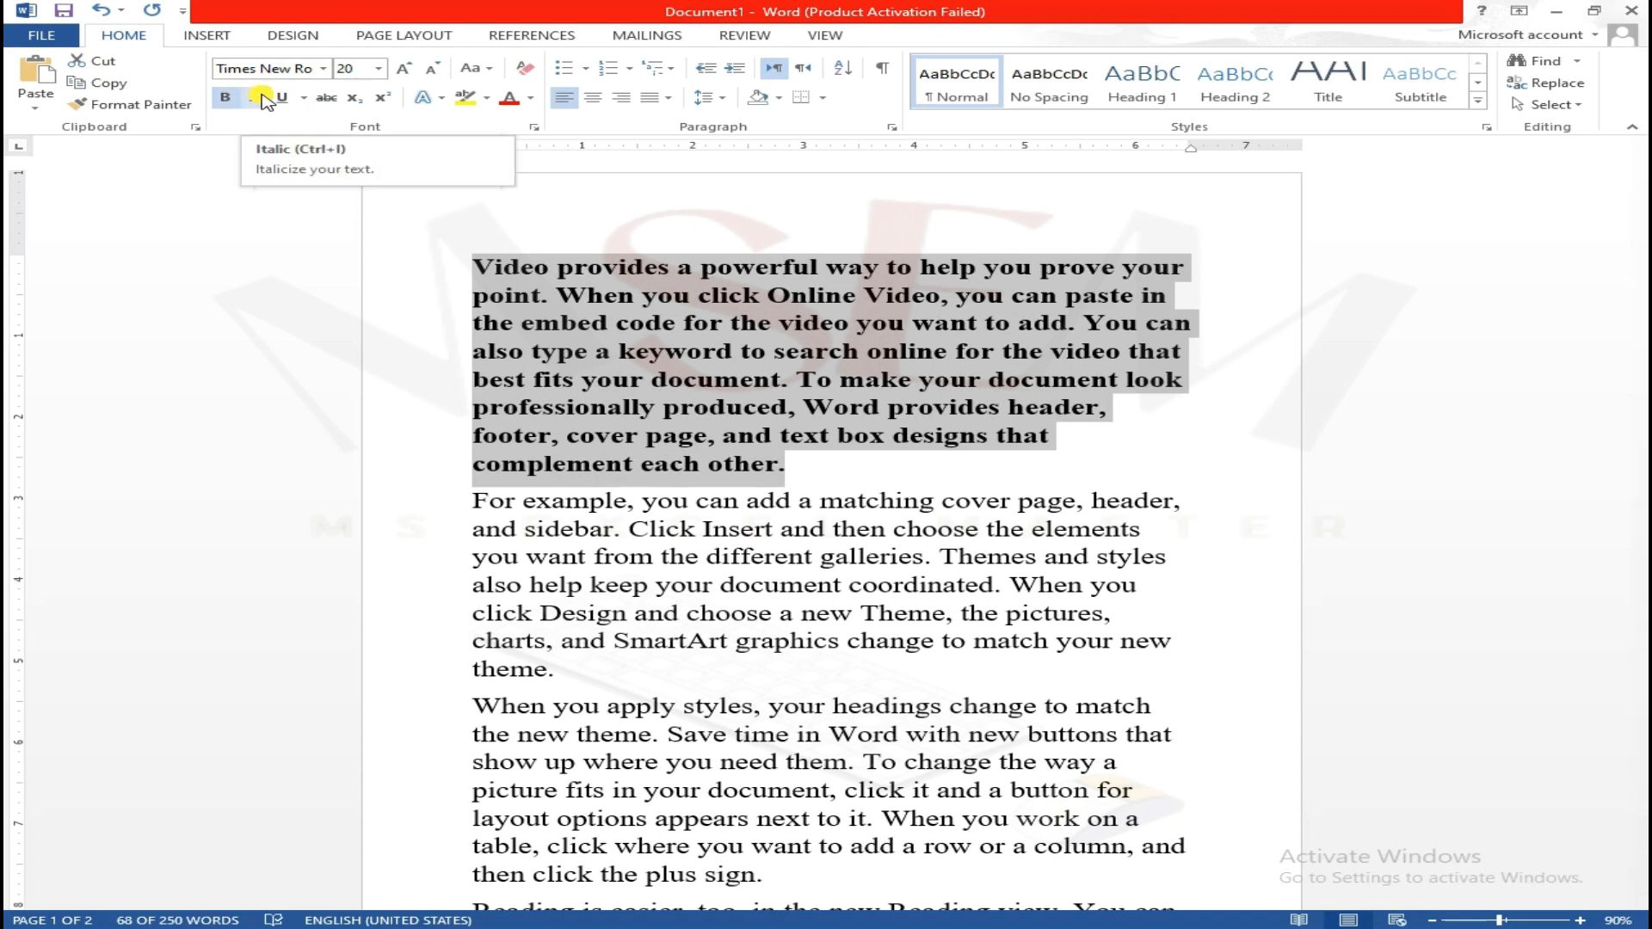
Step: Apply italic to the first paragraph and remove it again, twice
left_click(259, 97)
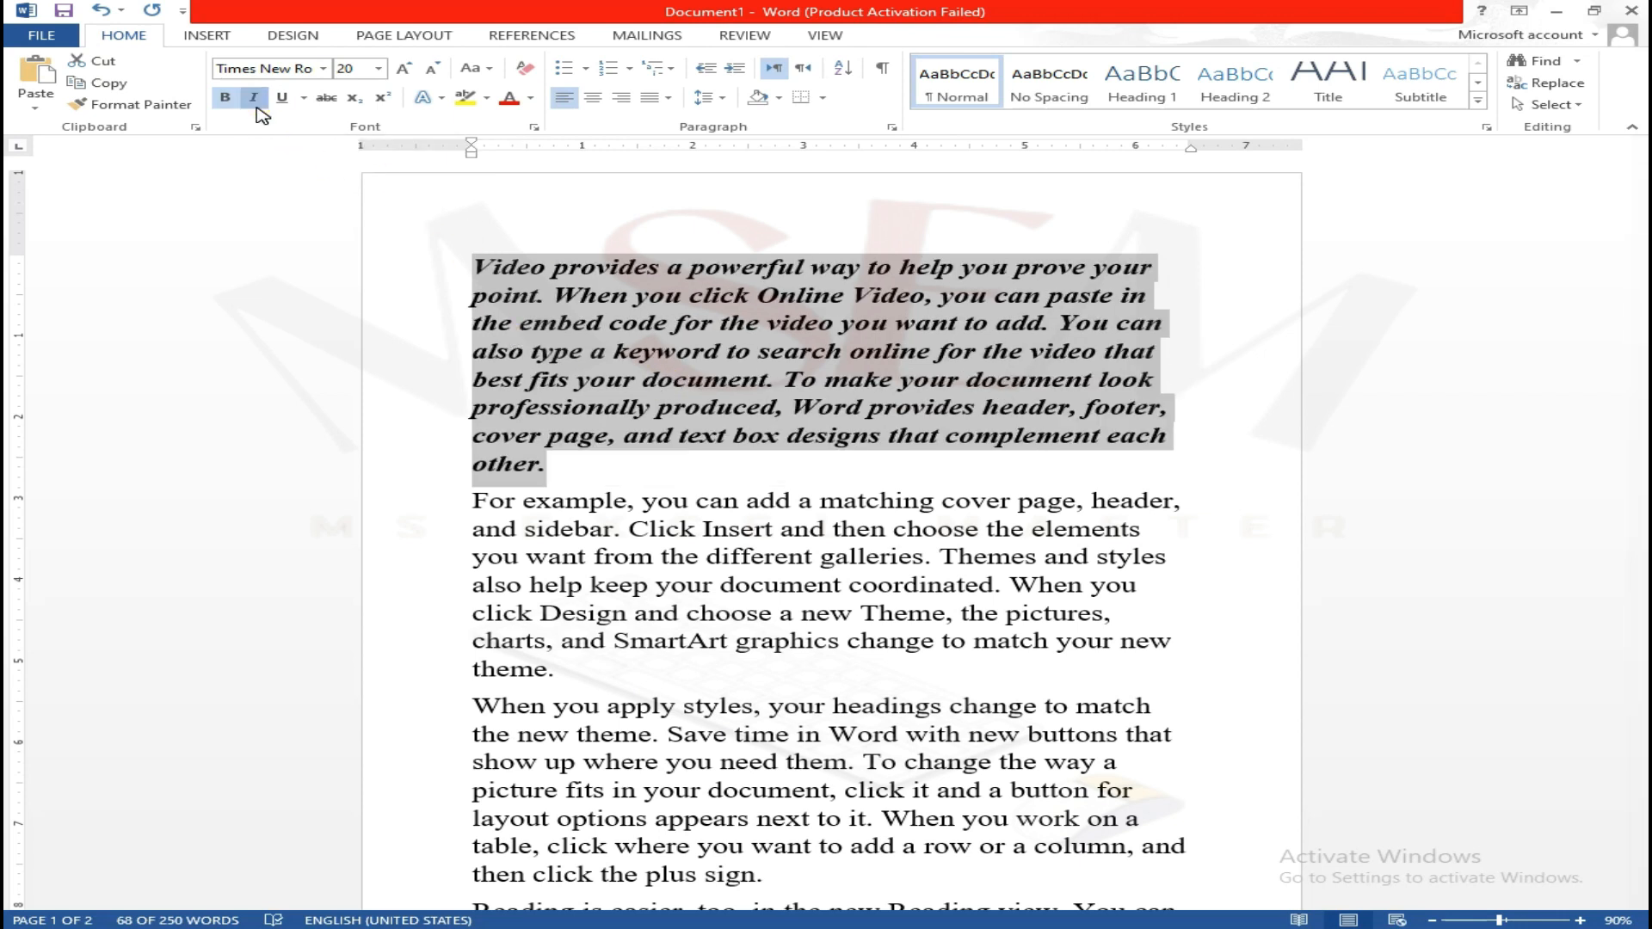
left_click(254, 98)
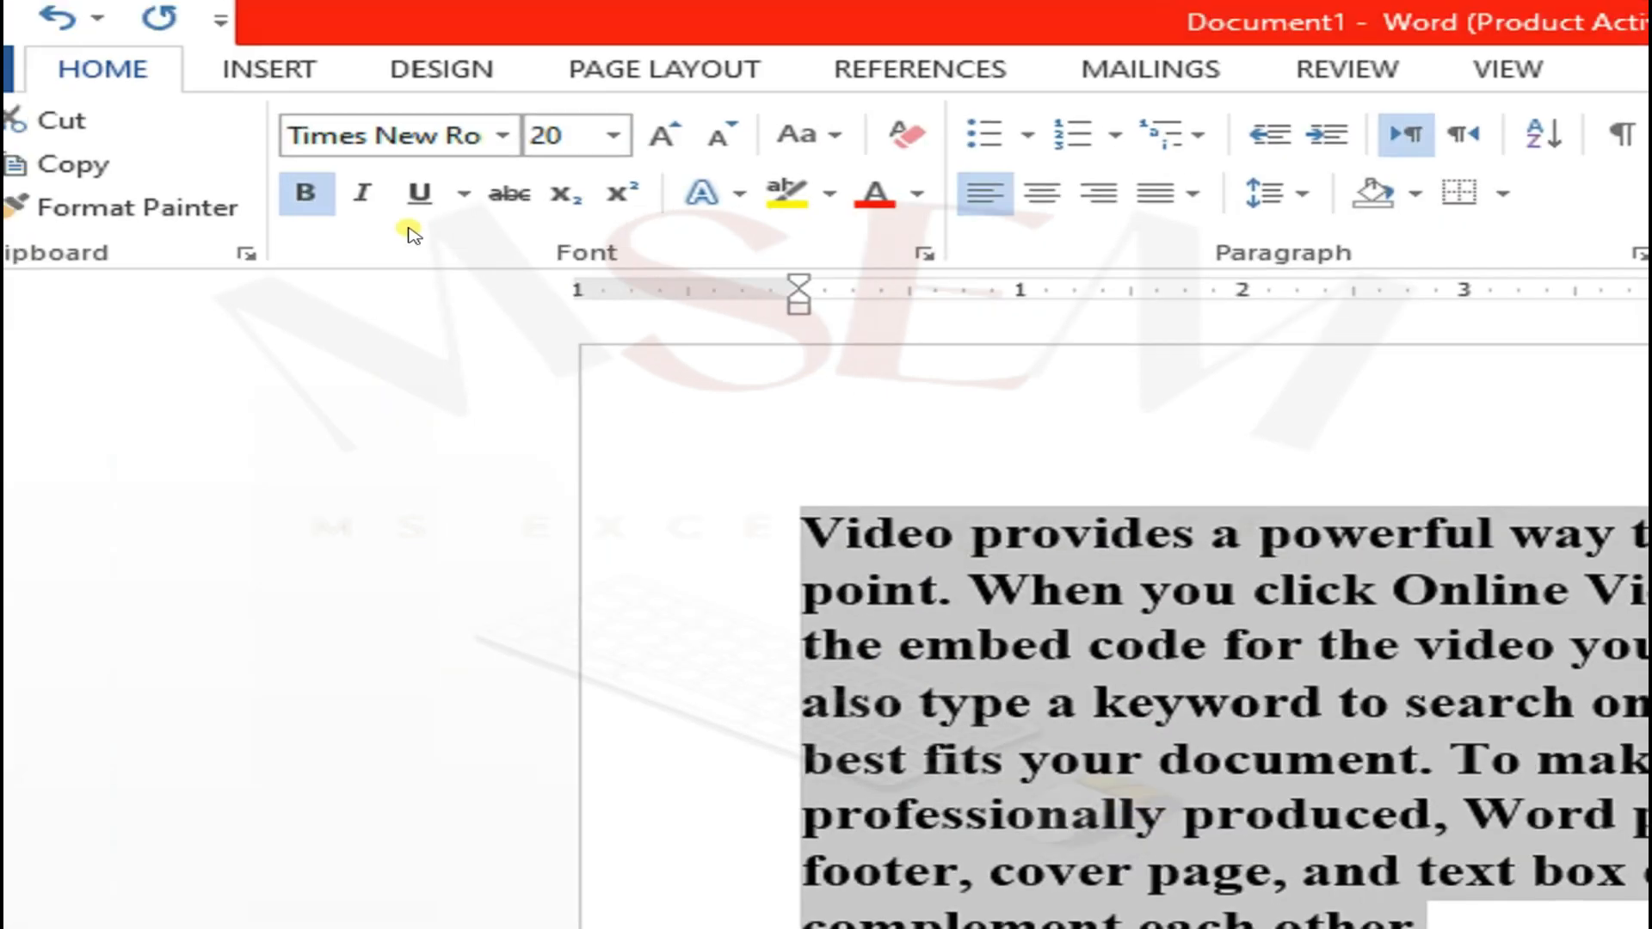
left_click(371, 199)
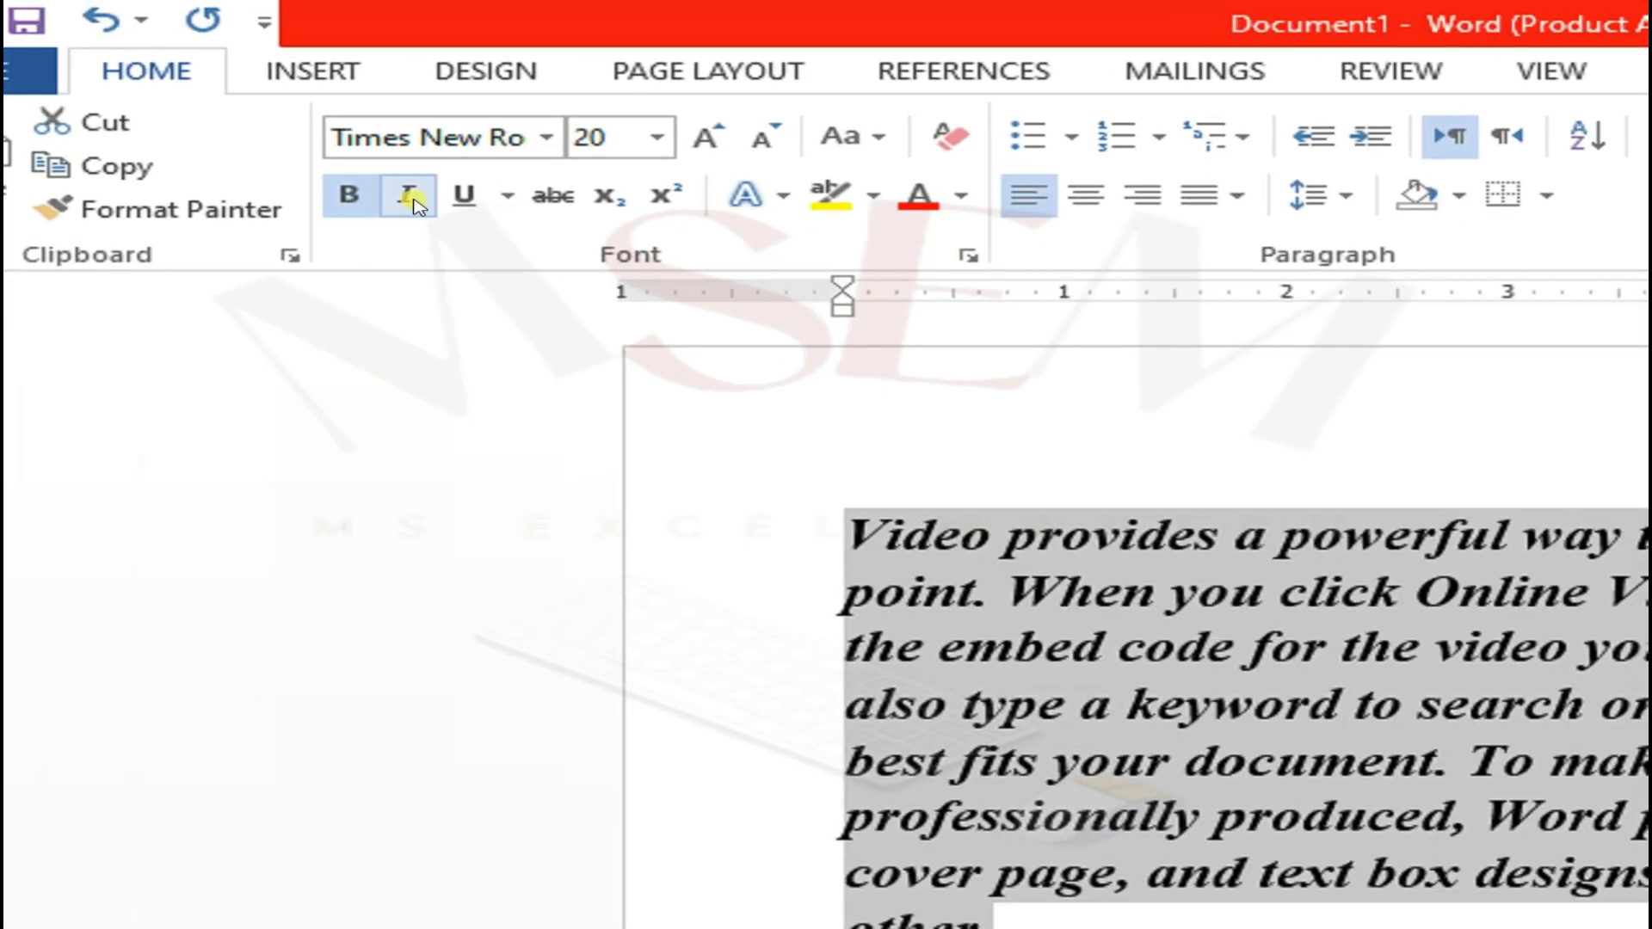
left_click(410, 198)
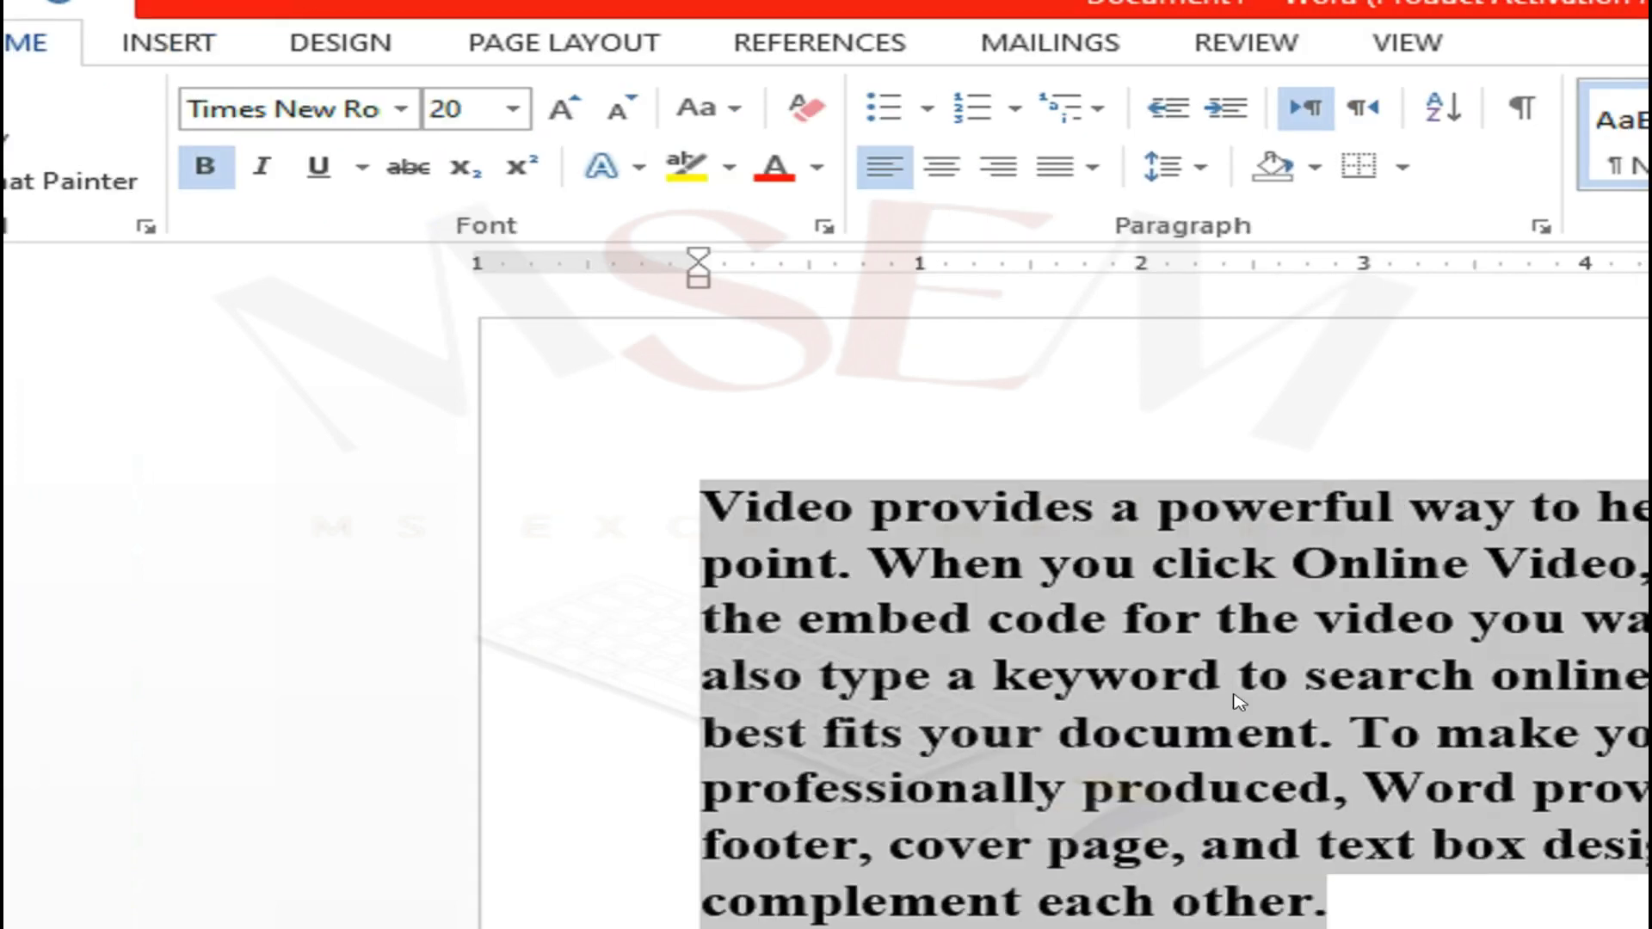
Step: Reselect the first paragraph and underline it
left_click(1236, 697)
left_click_drag(706, 484, 1327, 874)
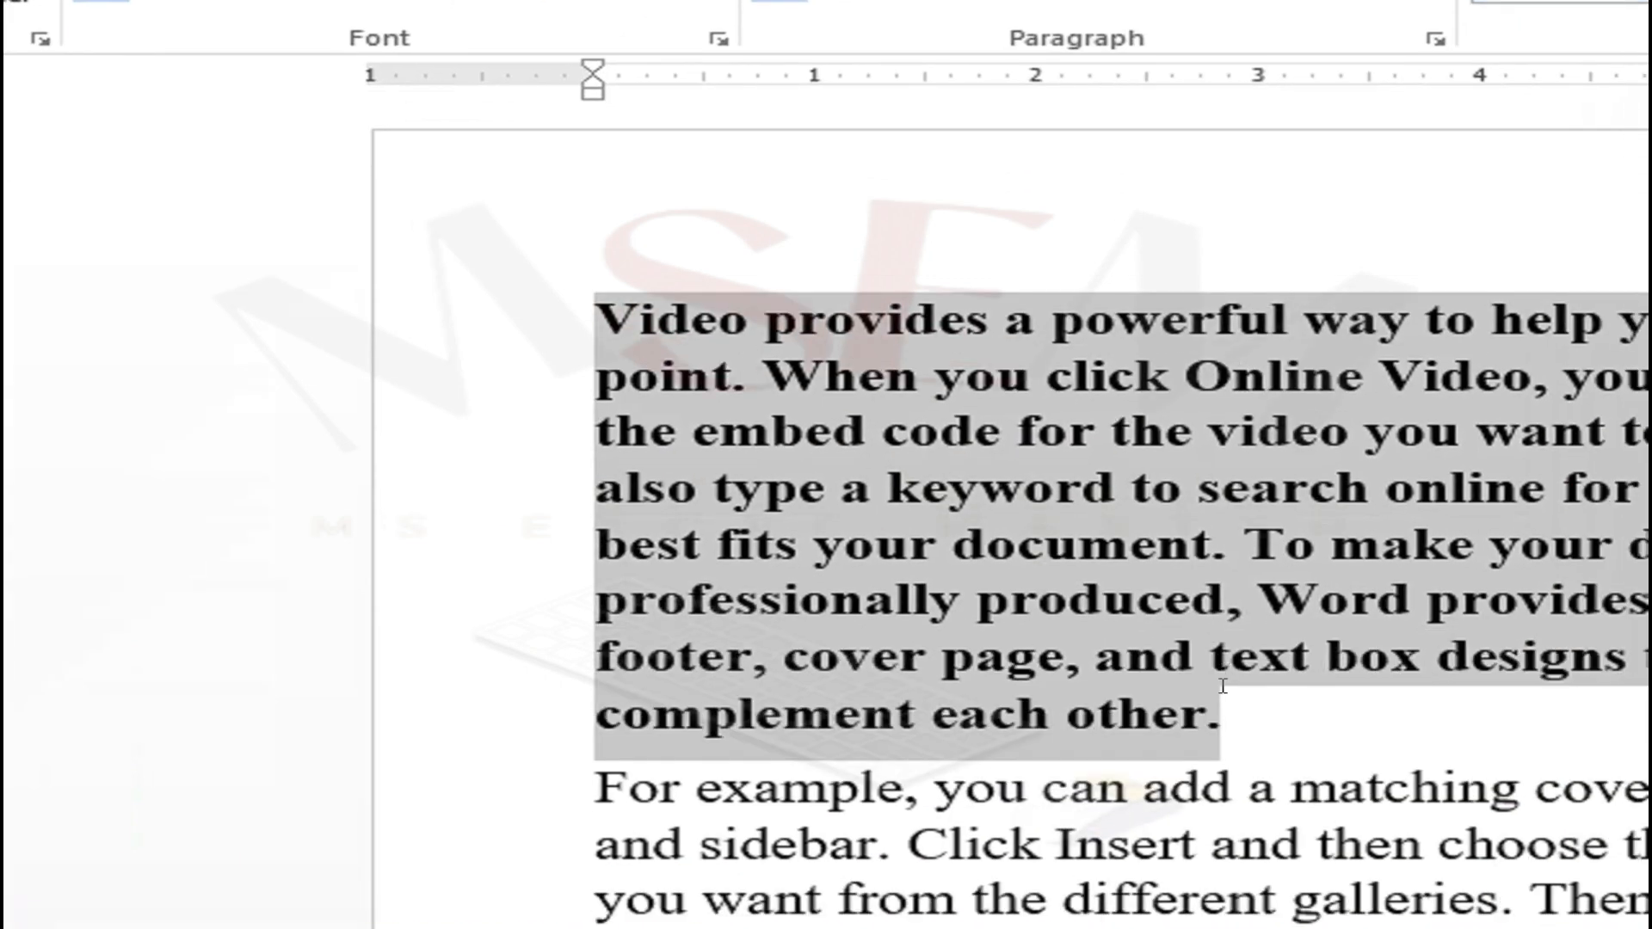
left_click(414, 196)
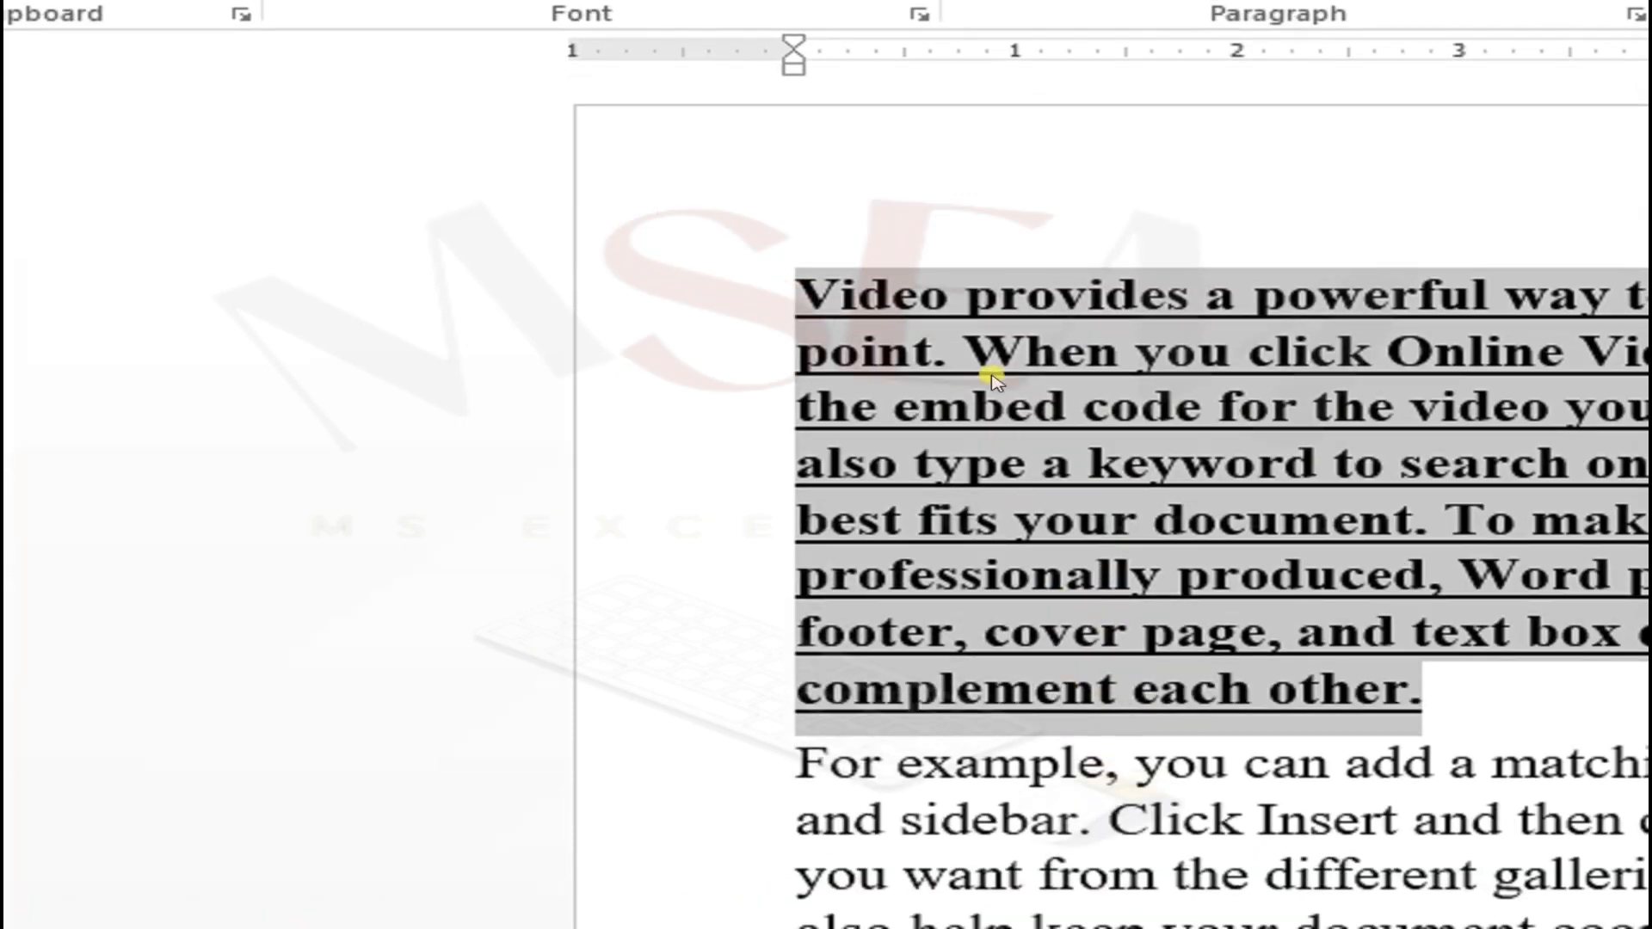
Step: Insert an empty line above the first paragraph
left_click(785, 236)
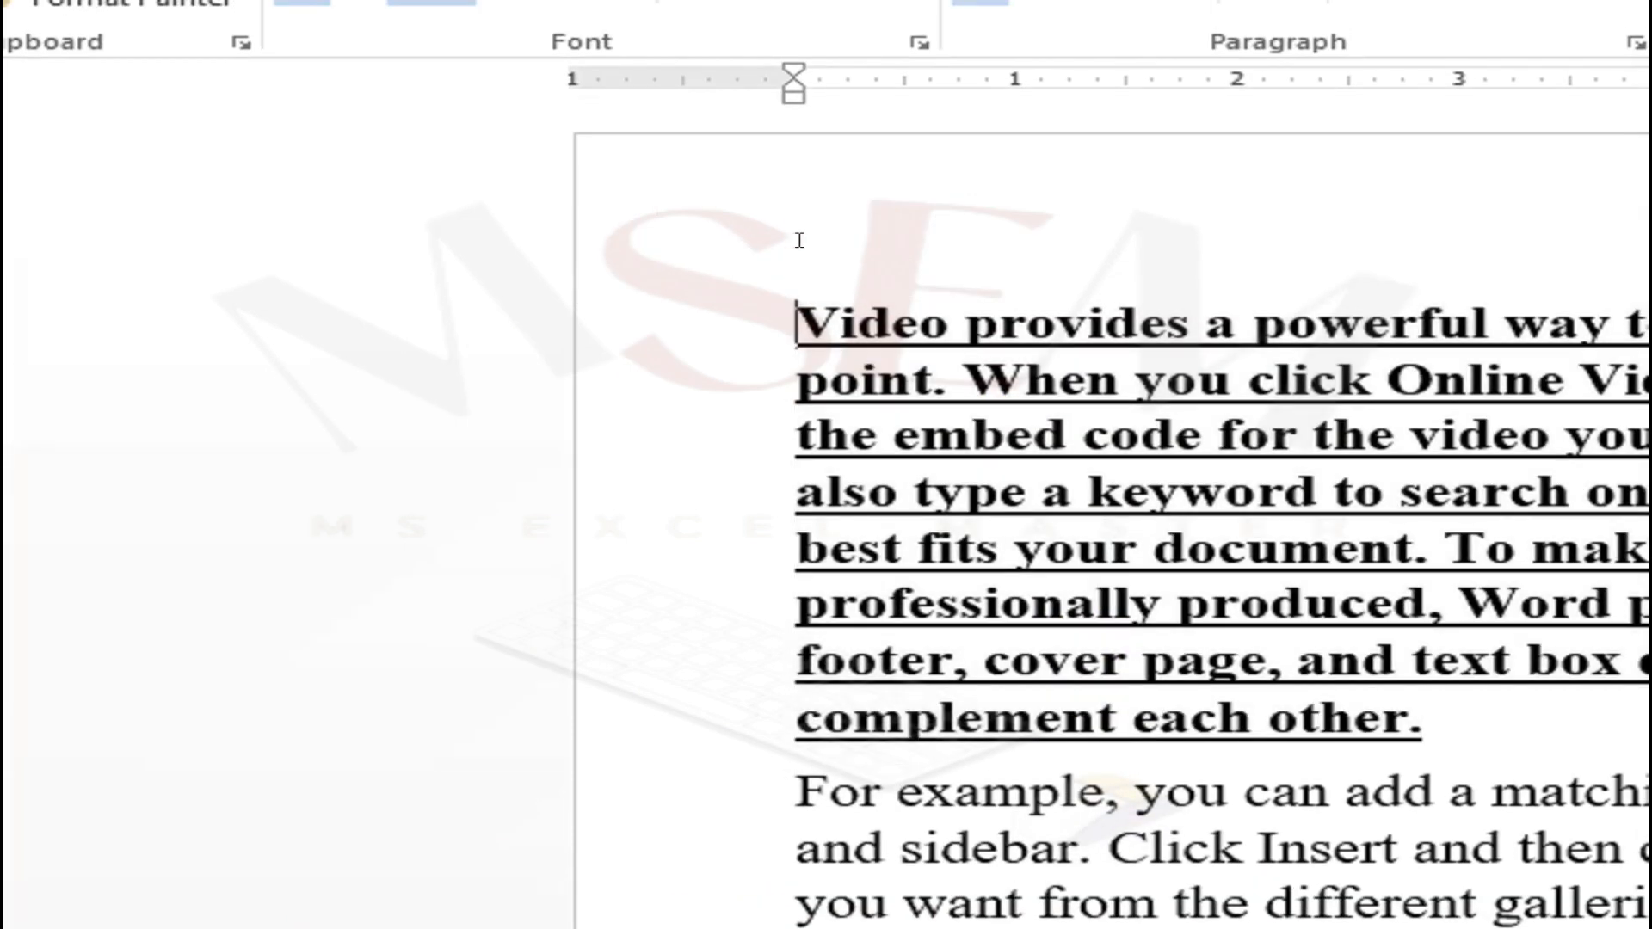
key("Return")
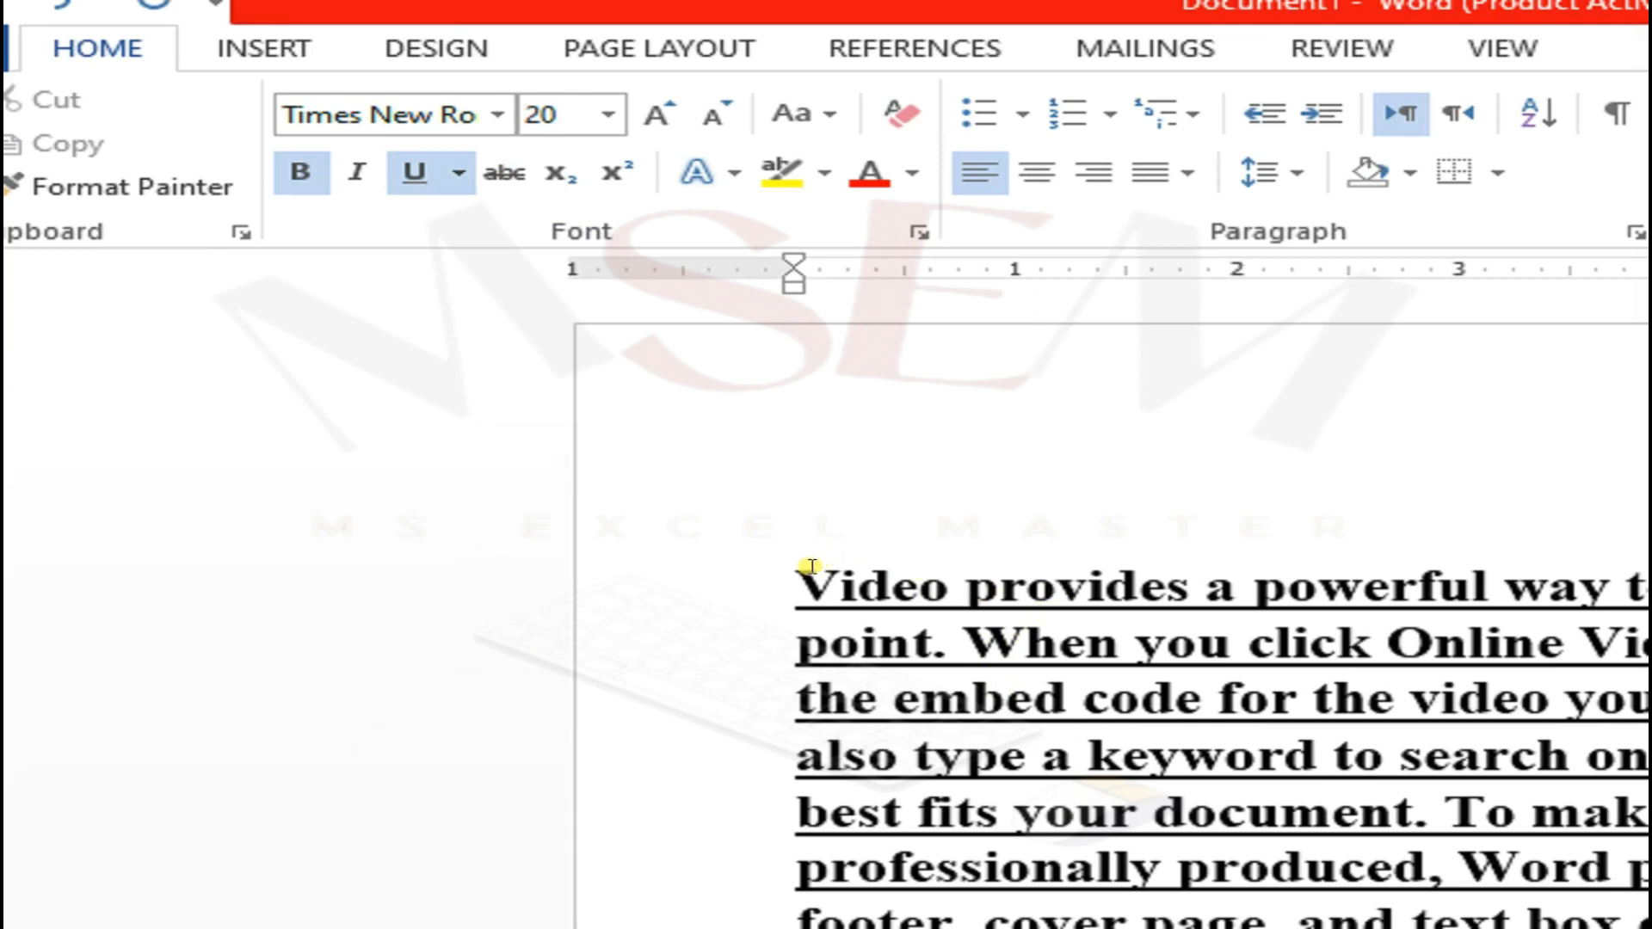
Step: Remove the bold and underline formatting from the whole first paragraph
left_click_drag(779, 570, 1424, 928)
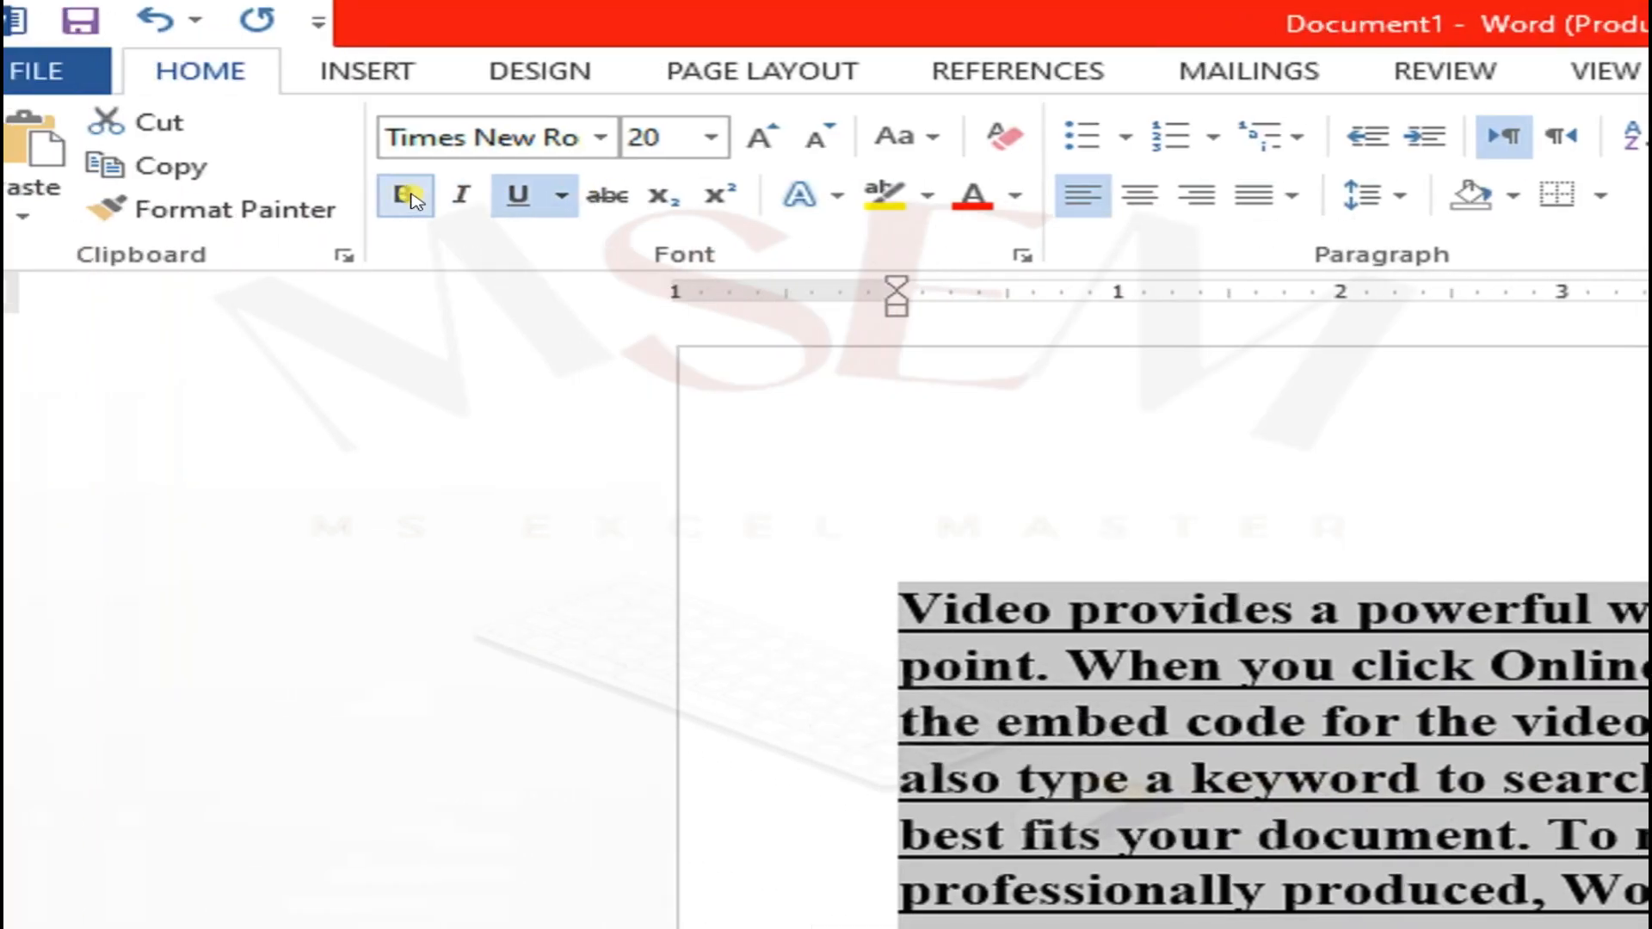
left_click(103, 0)
left_click(528, 196)
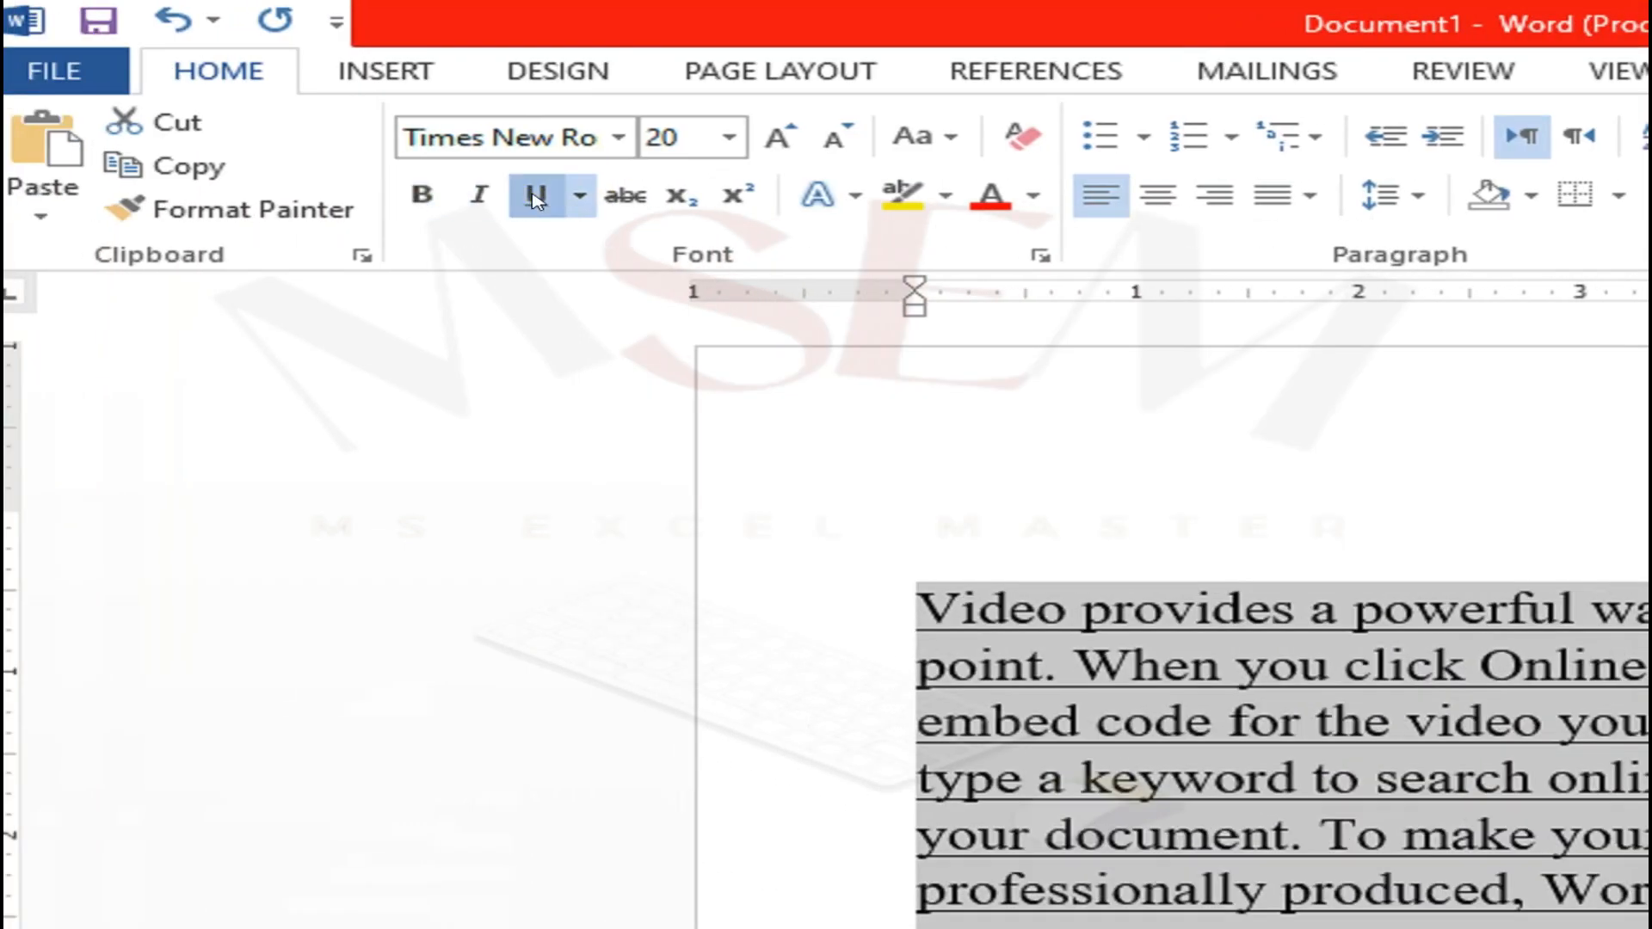
left_click(1241, 606)
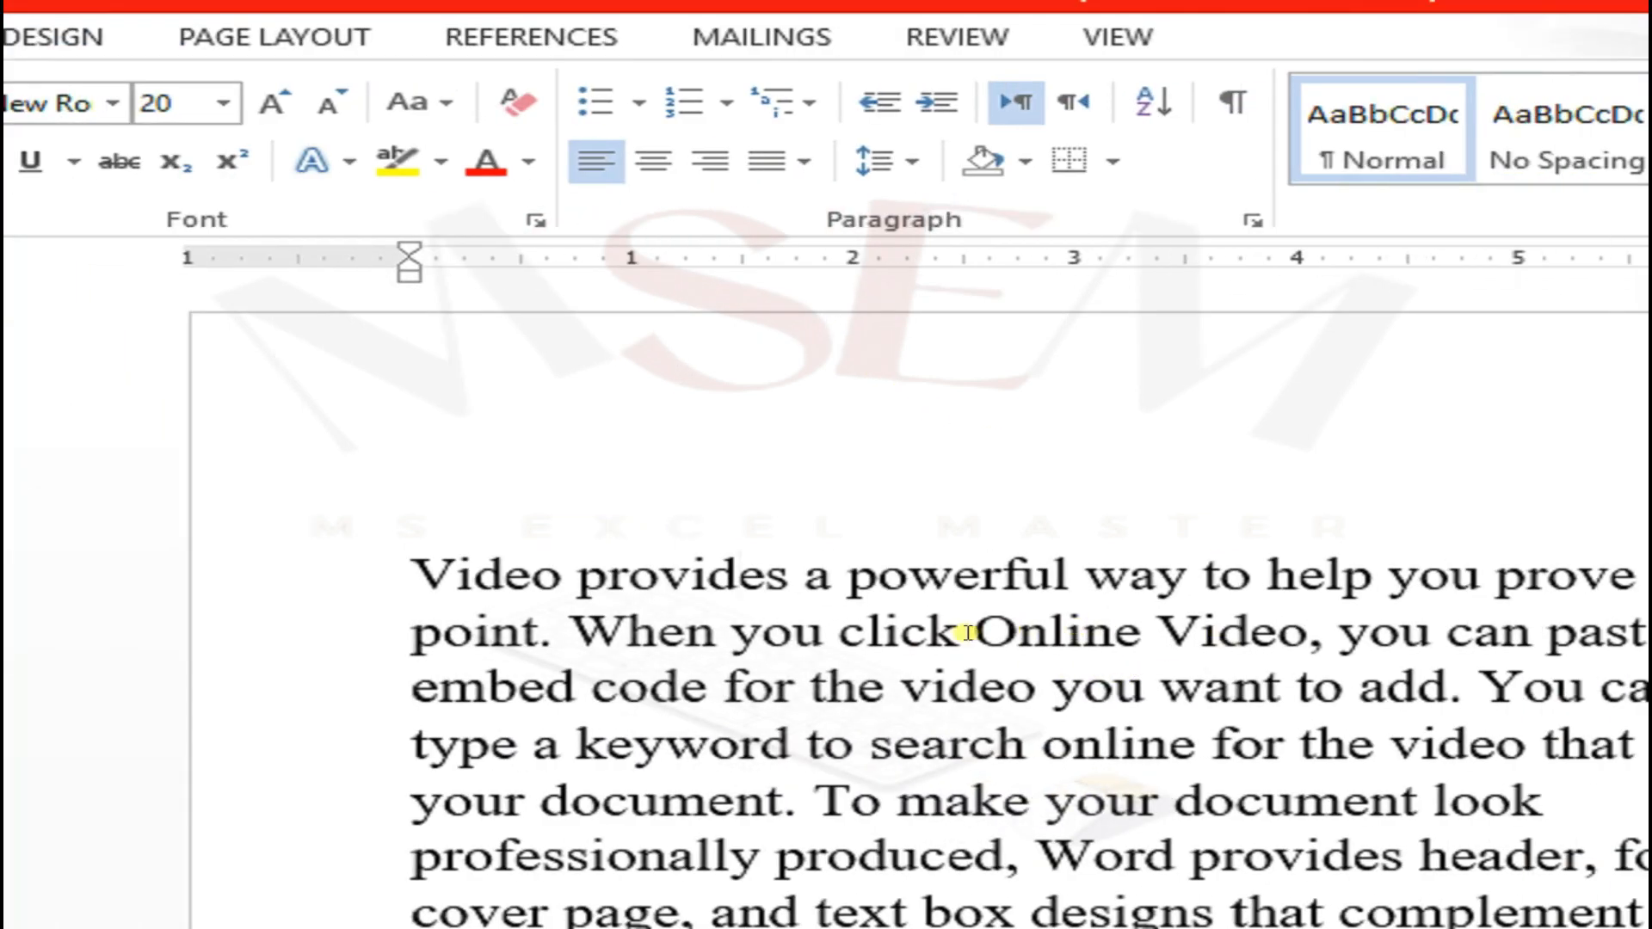
Step: Apply strikethrough to the words "Online Video" in the first paragraph
left_click_drag(966, 623, 1303, 641)
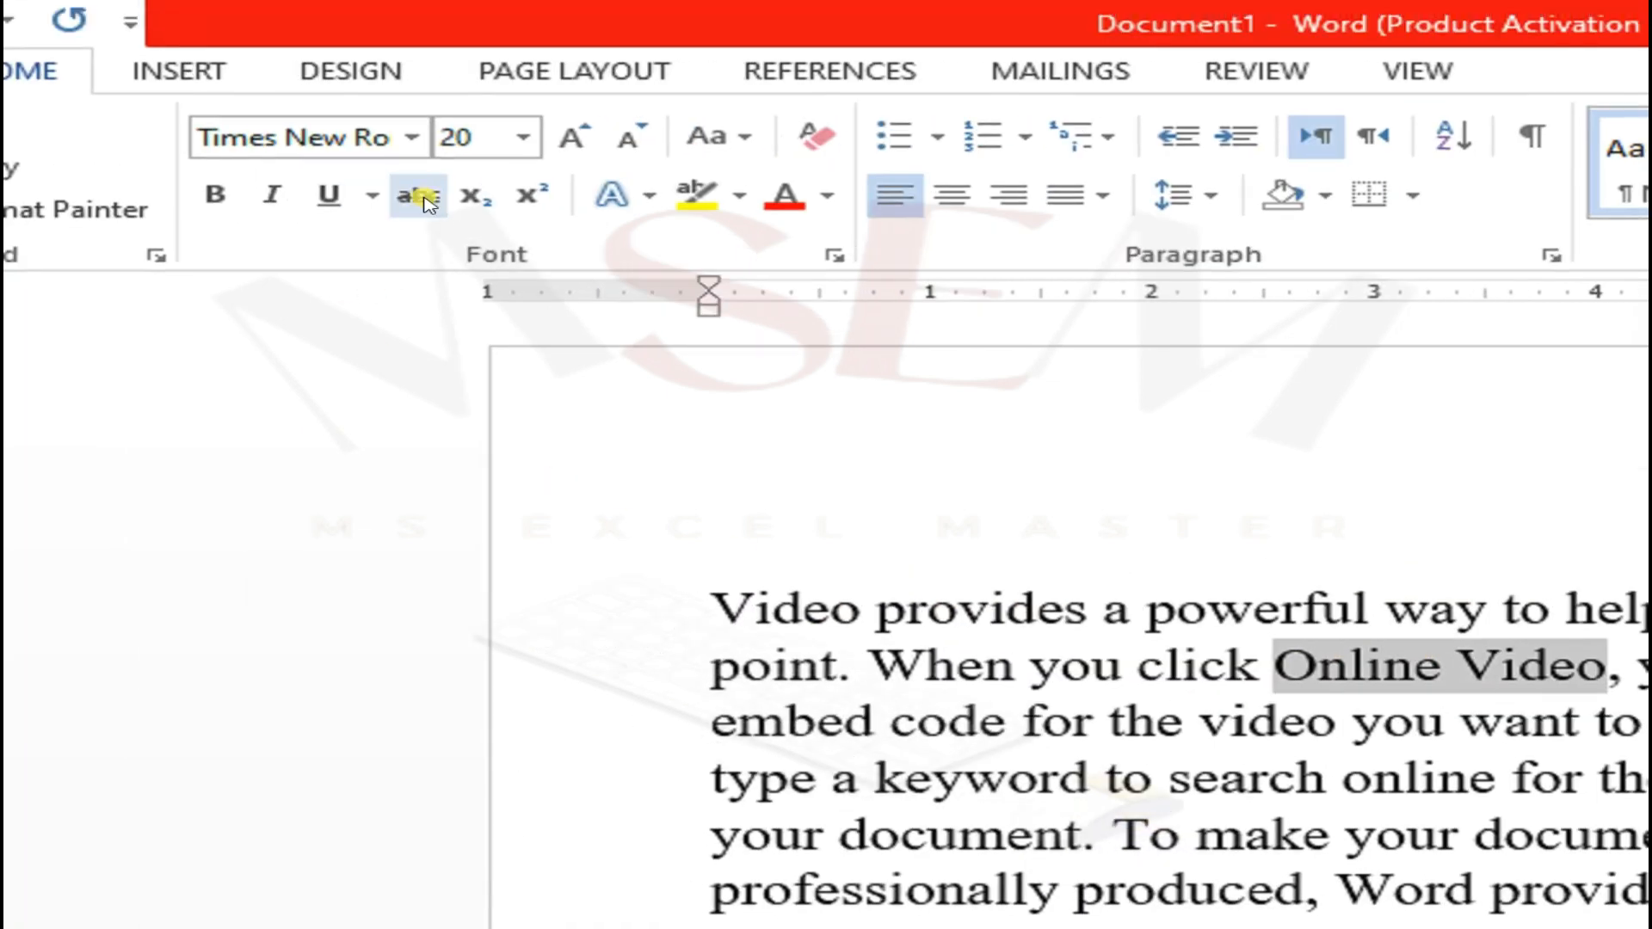
left_click(422, 197)
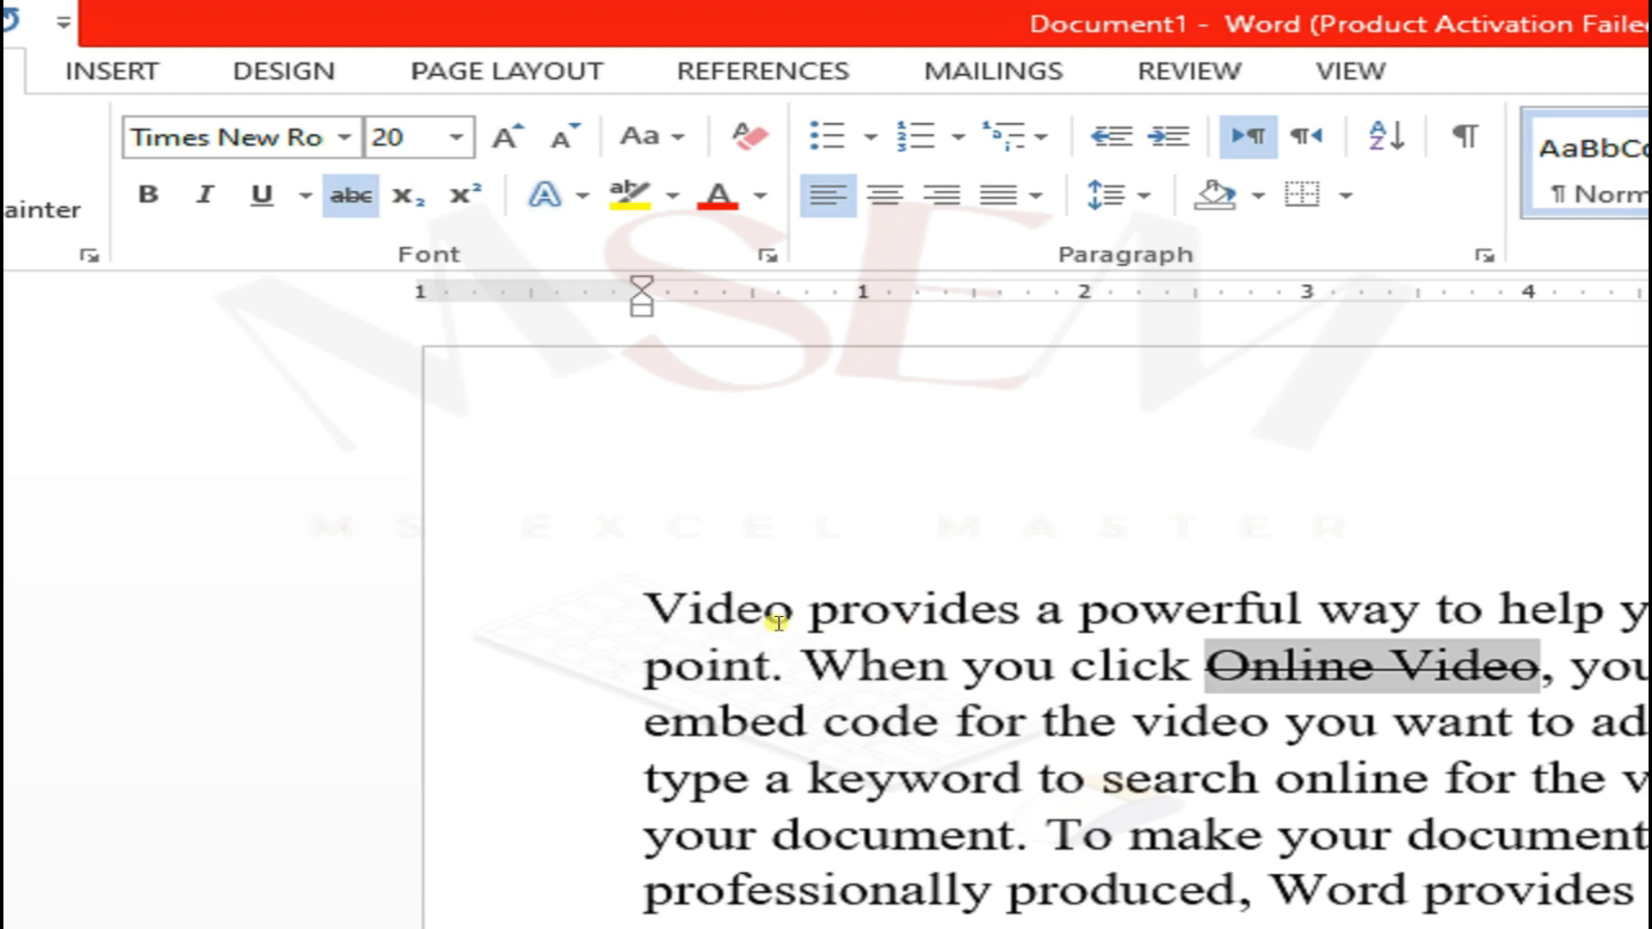
left_click(740, 614)
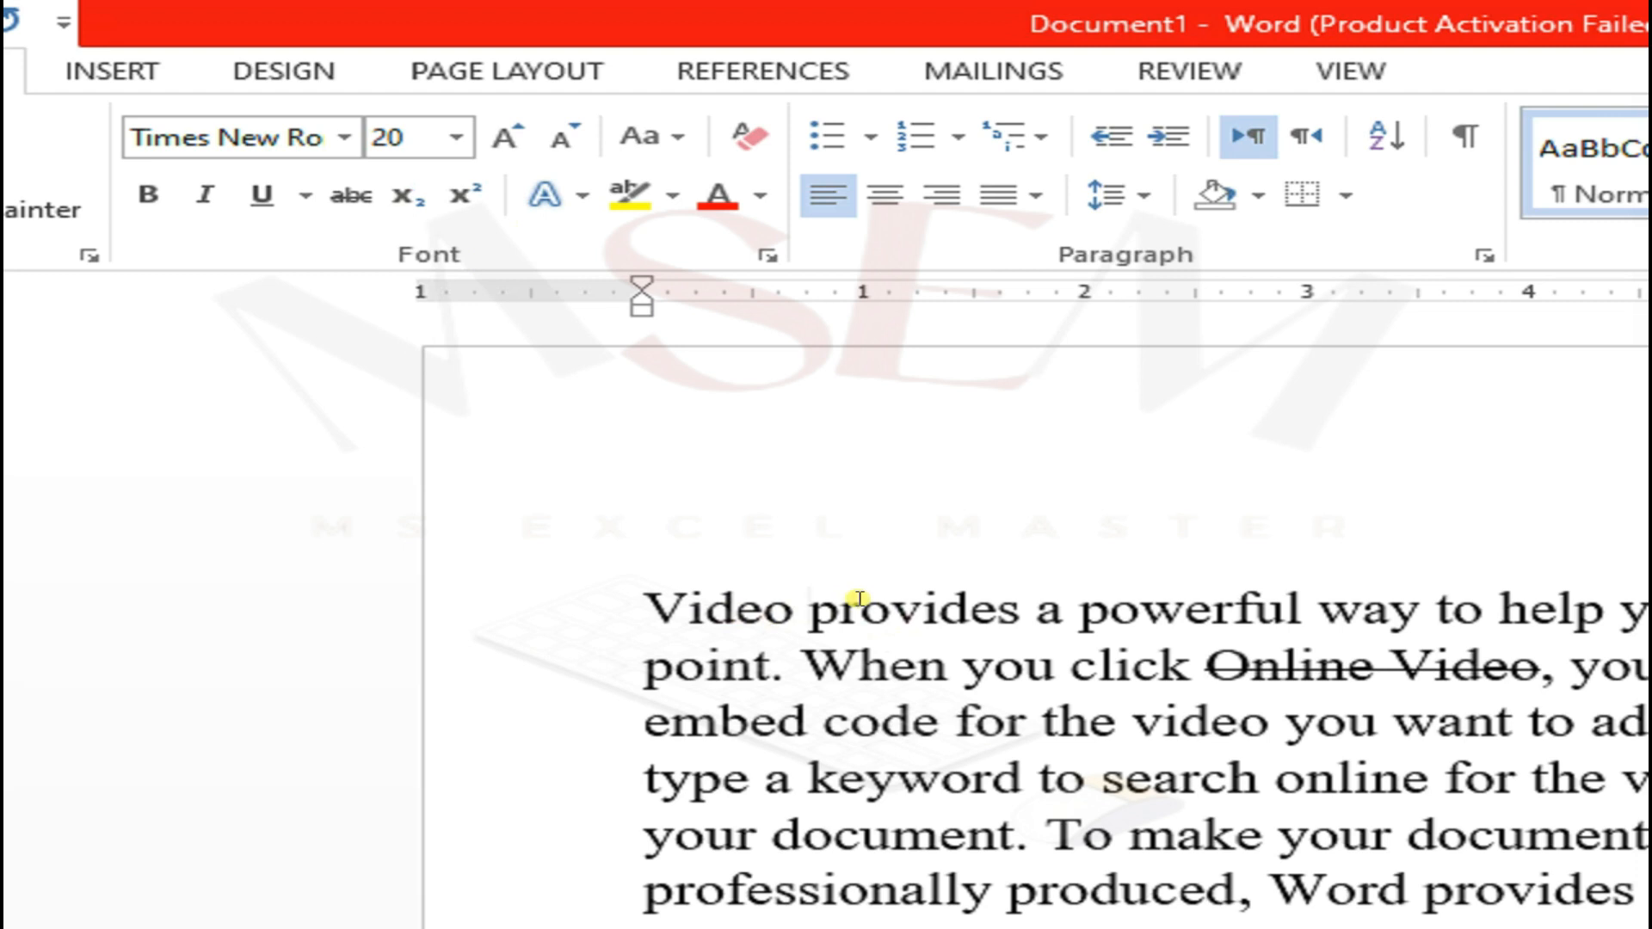
Step: Insert "22" after "Video" at the start of the first paragraph and format the second 2 as subscript, followed by a space
type("2")
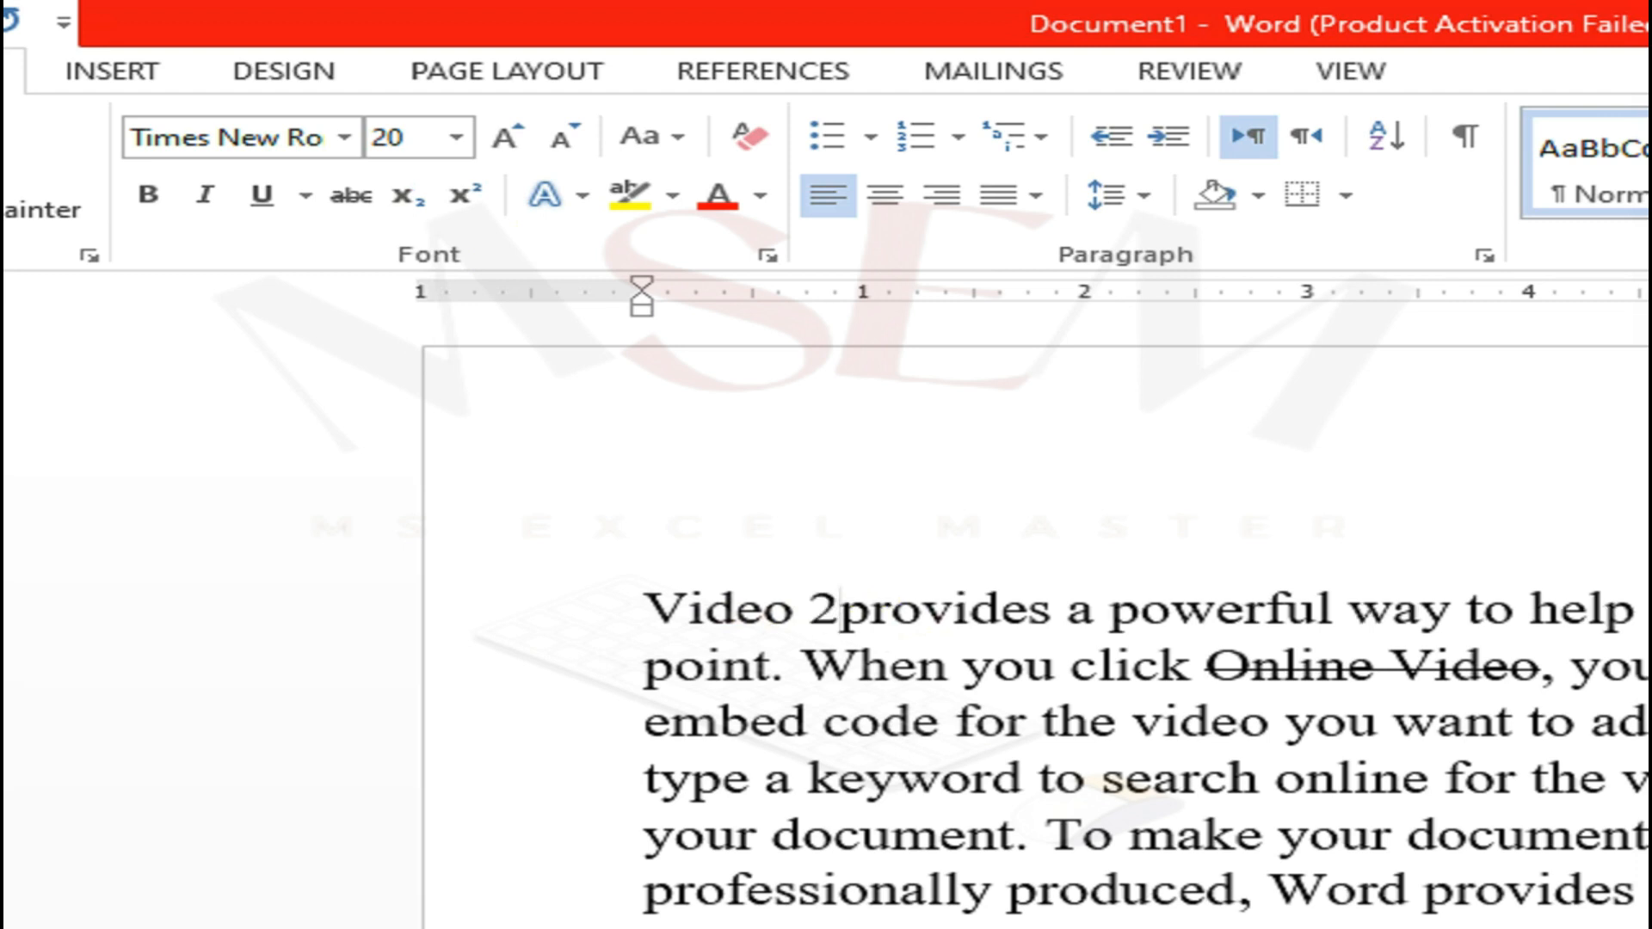
type("2")
key("shift+Left")
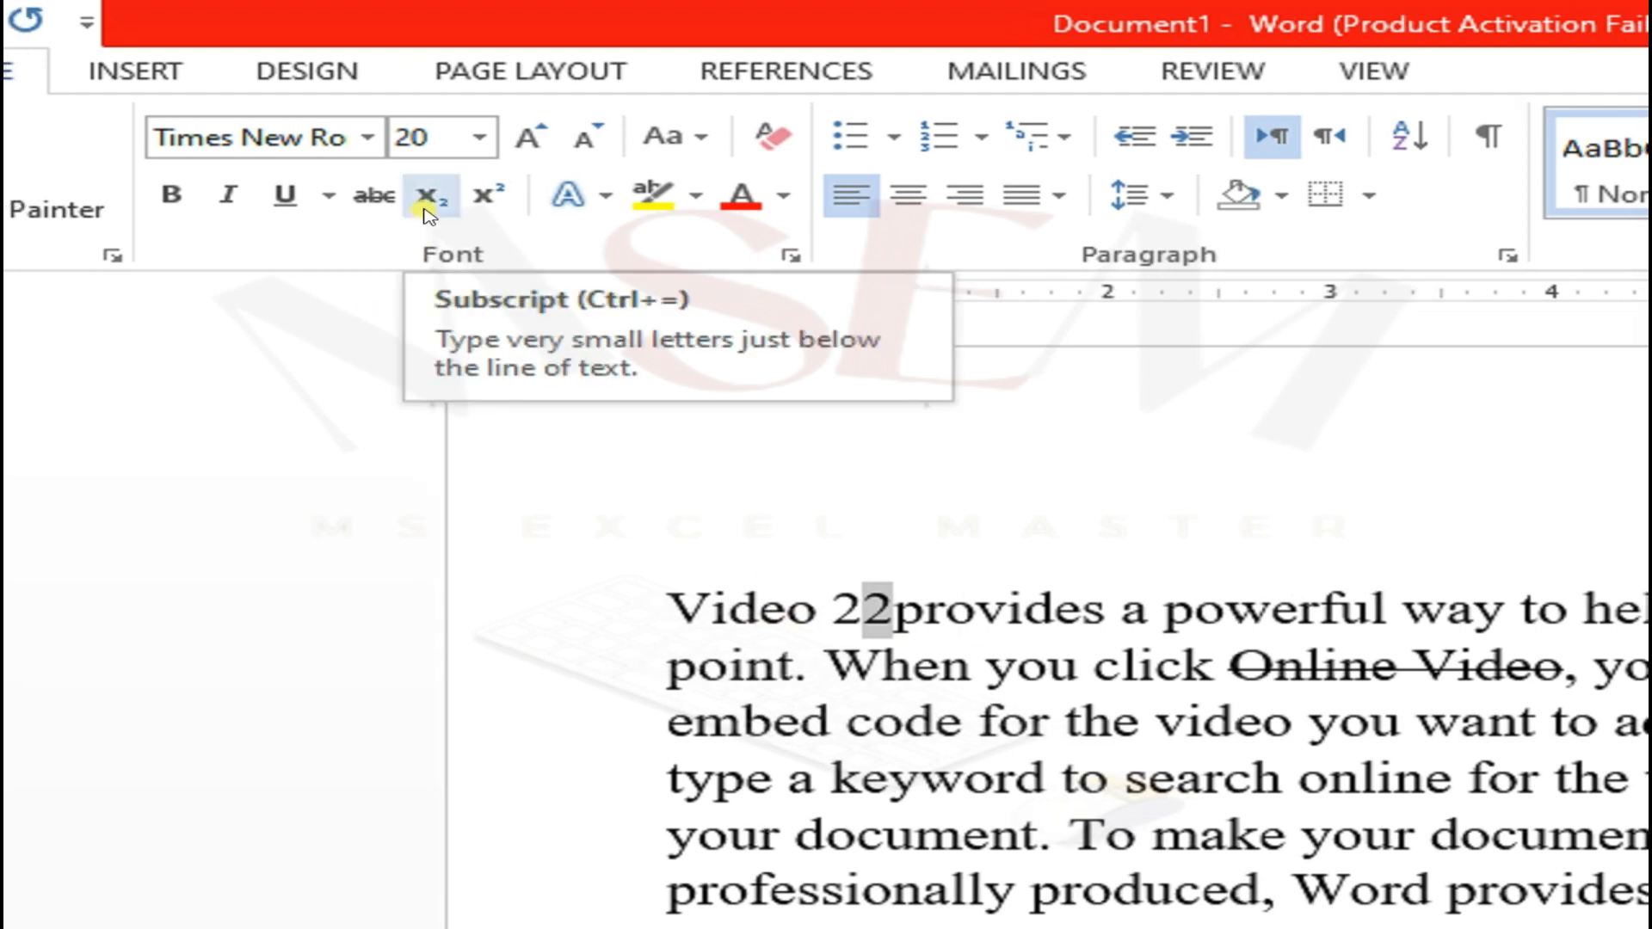
left_click(428, 214)
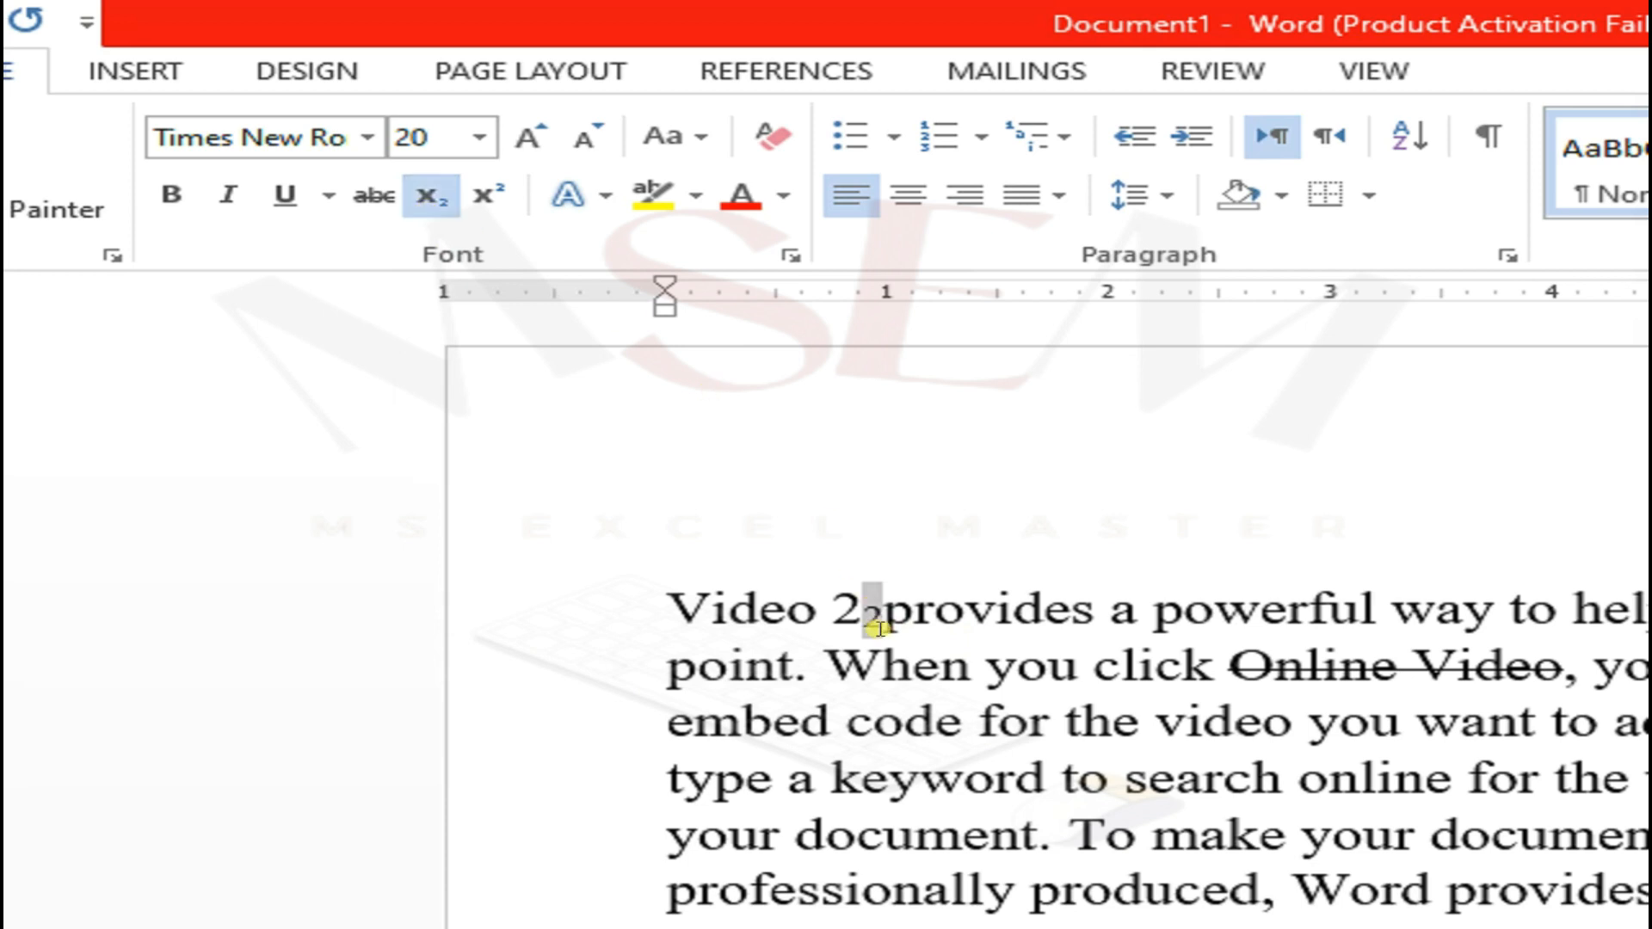
left_click(885, 601)
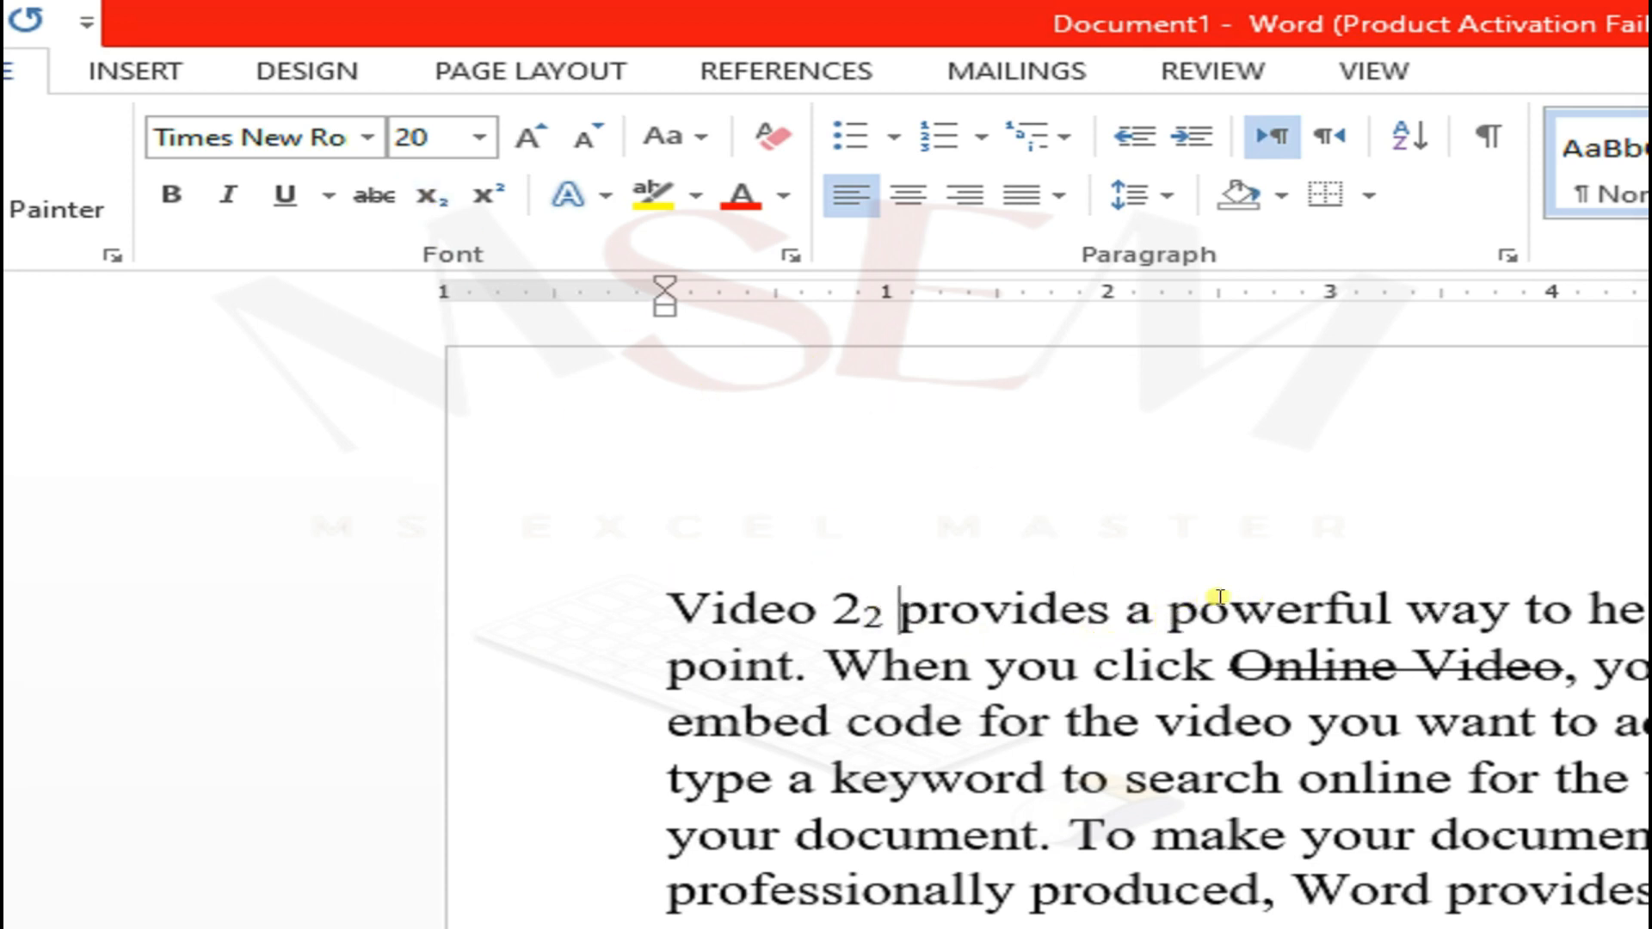
Step: Insert "42" after the word "powerful" in the first paragraph and format its 2 as superscript
left_click(1390, 606)
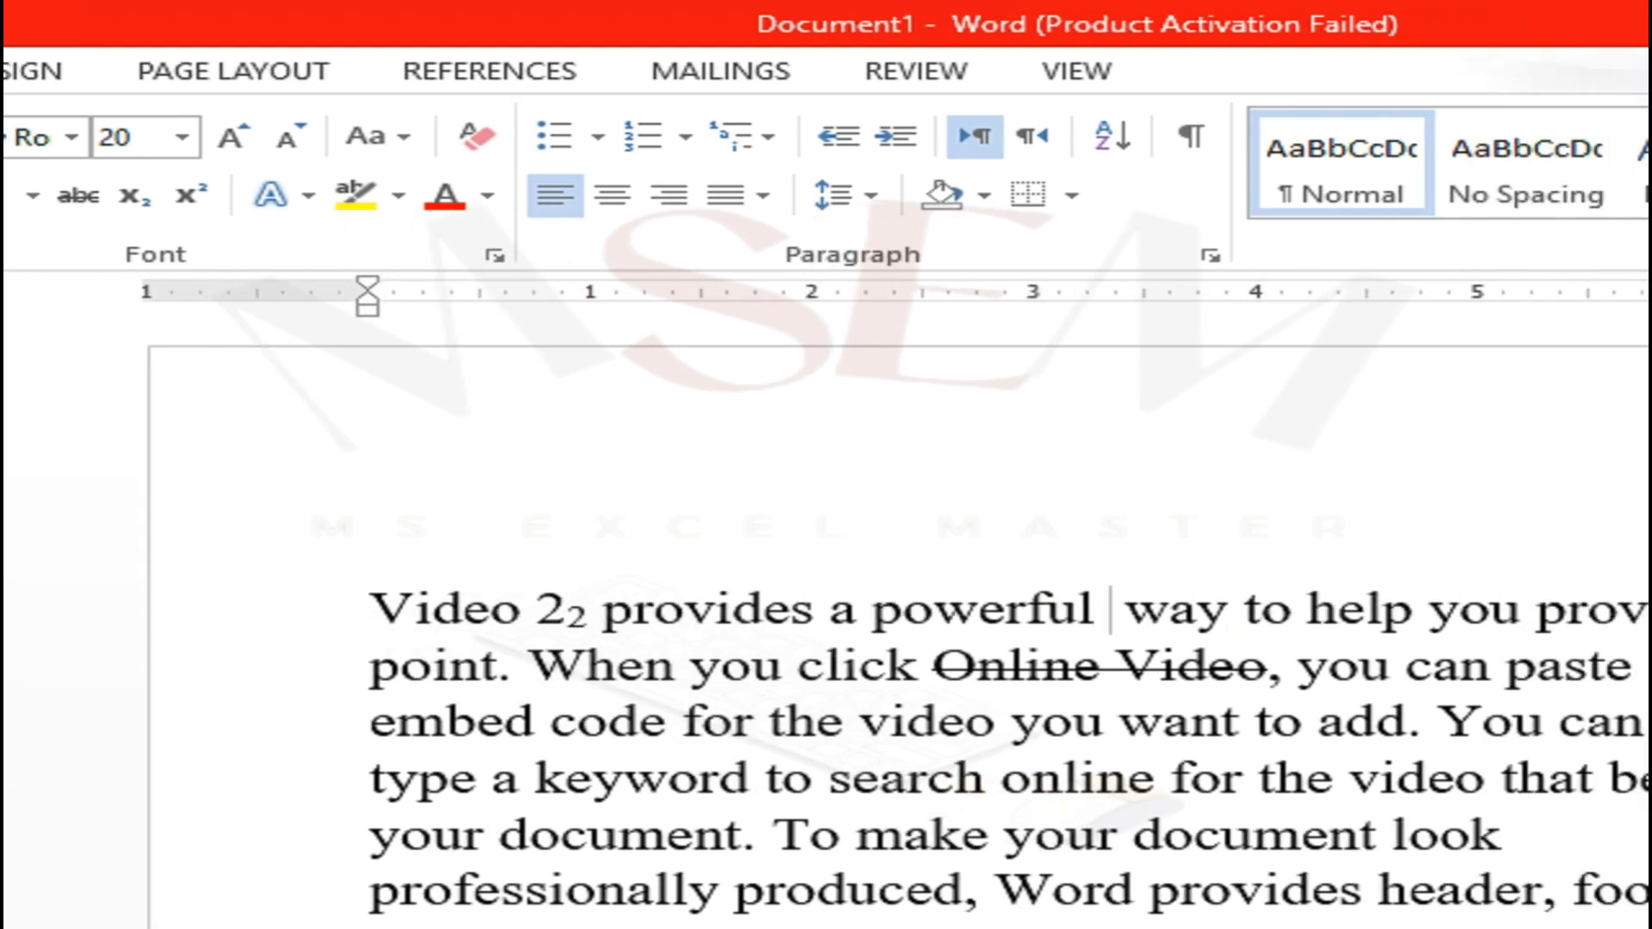
type("42")
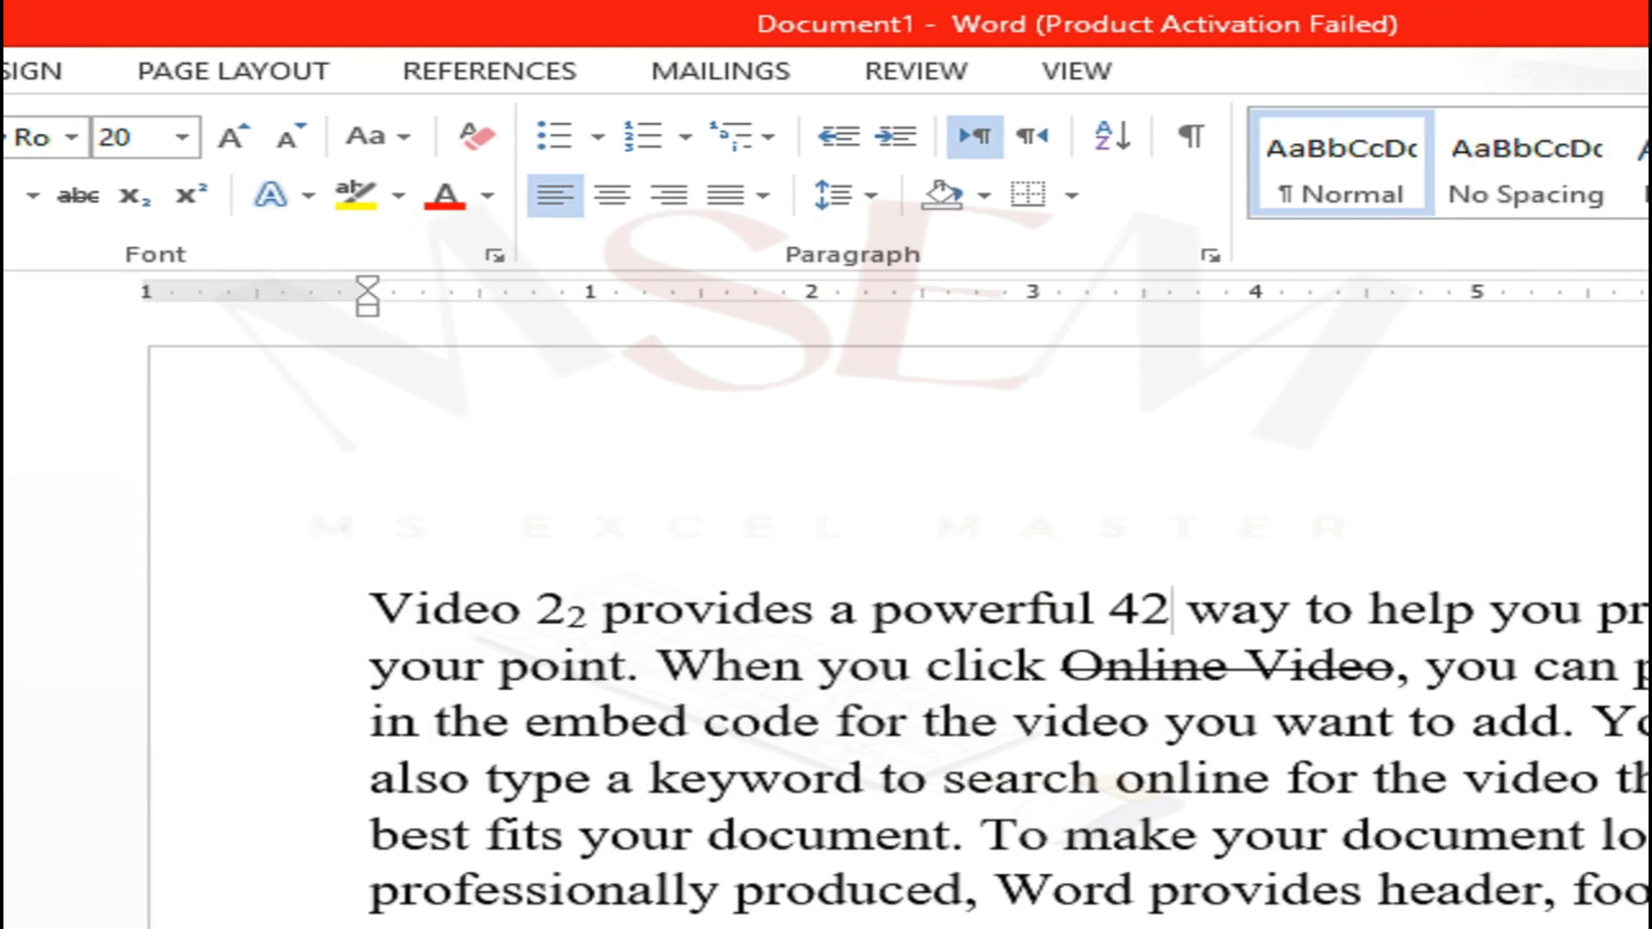
key("shift+Left")
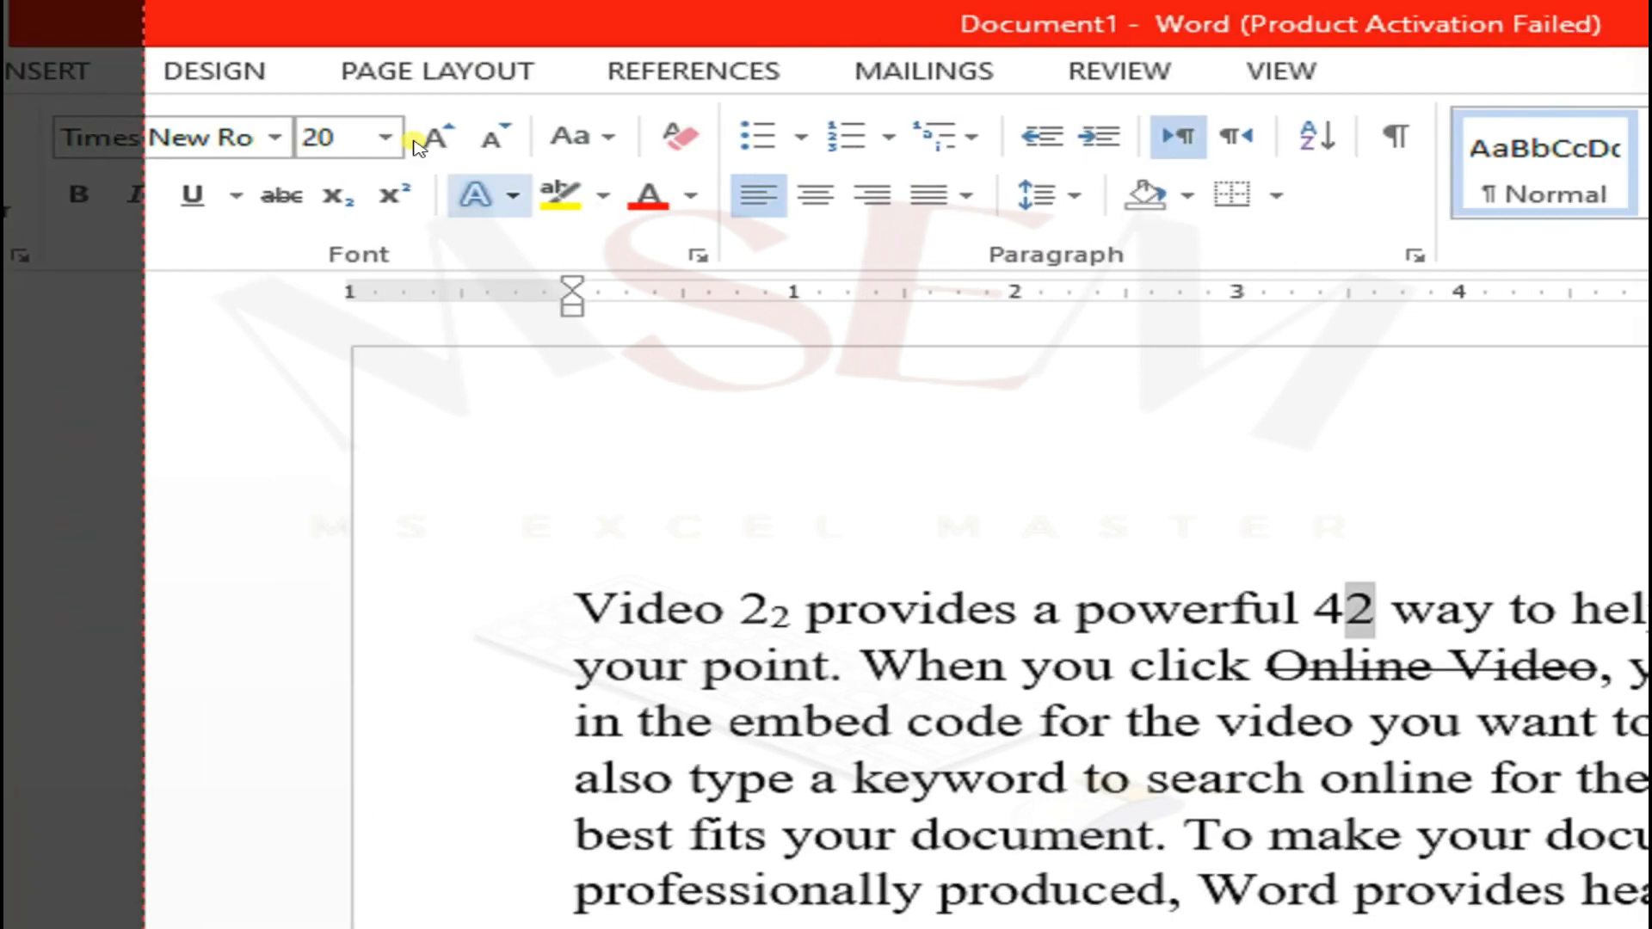
left_click(421, 200)
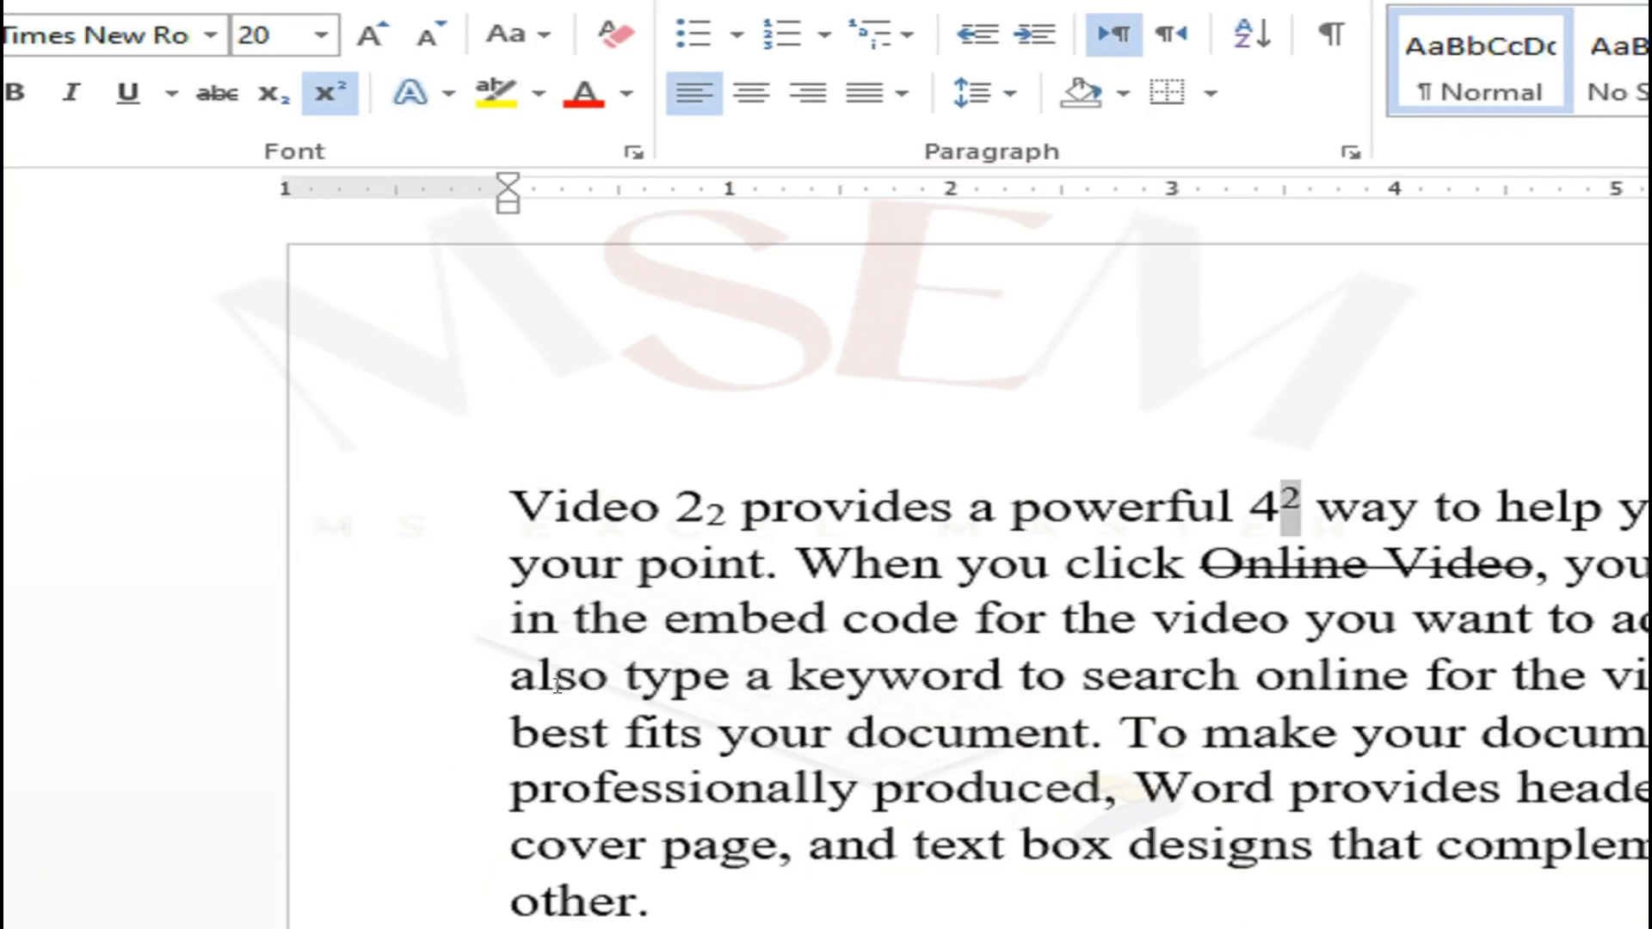
left_click(558, 684)
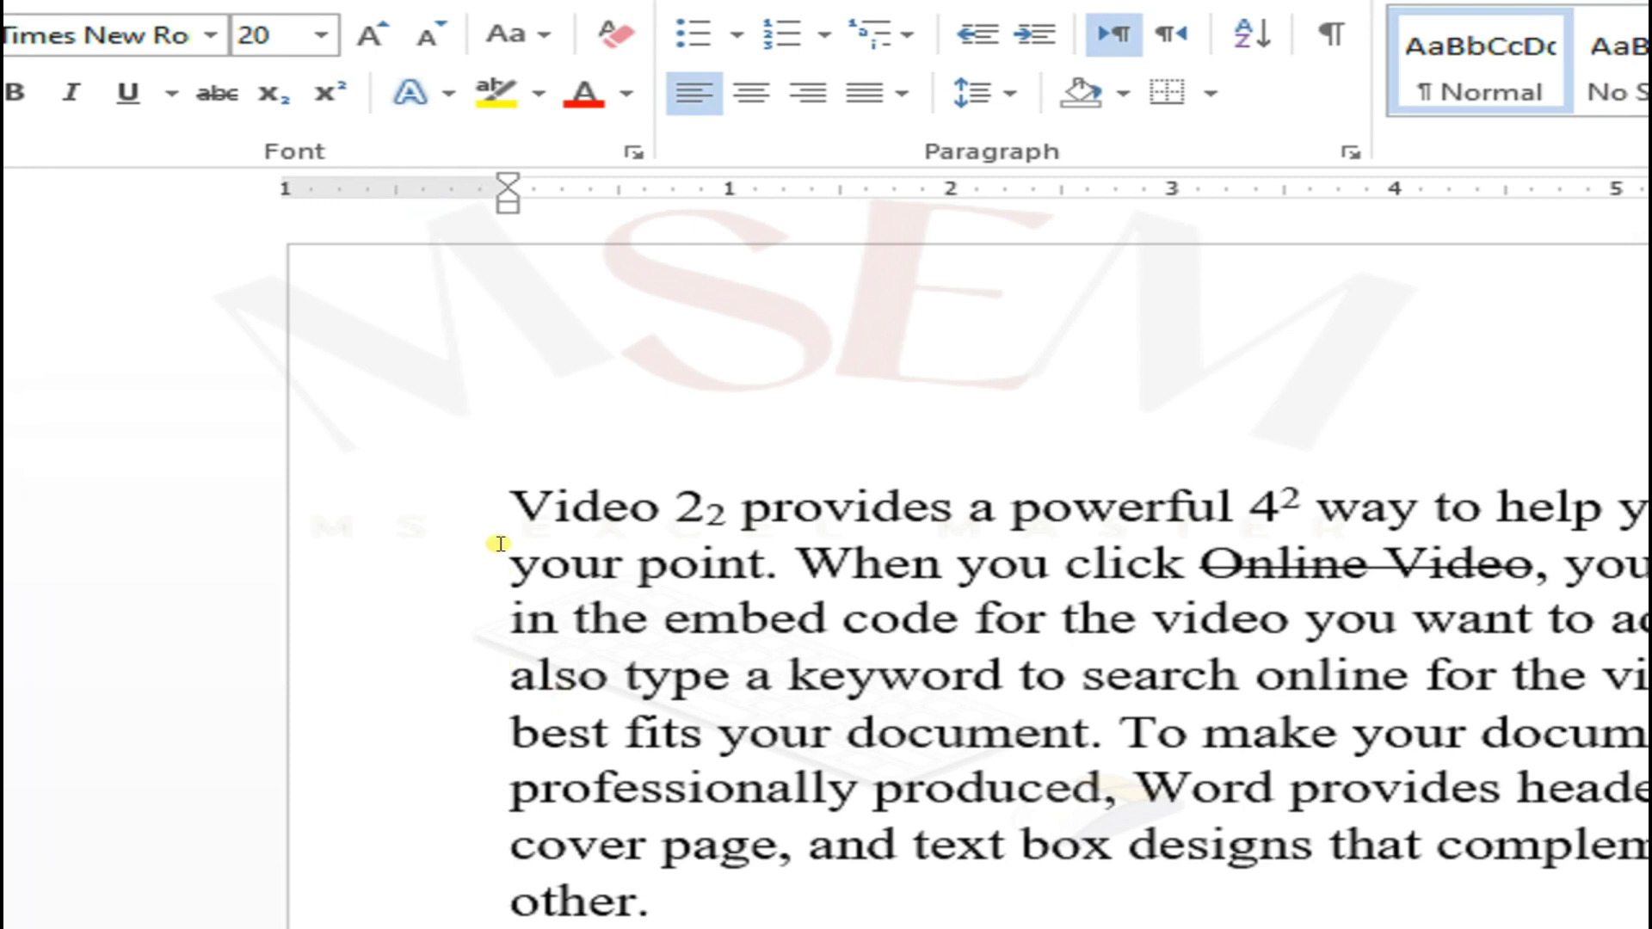
Step: Apply the bold black text effect with a light outline and hard shadow to "For example" in the second paragraph
left_click_drag(503, 686, 639, 707)
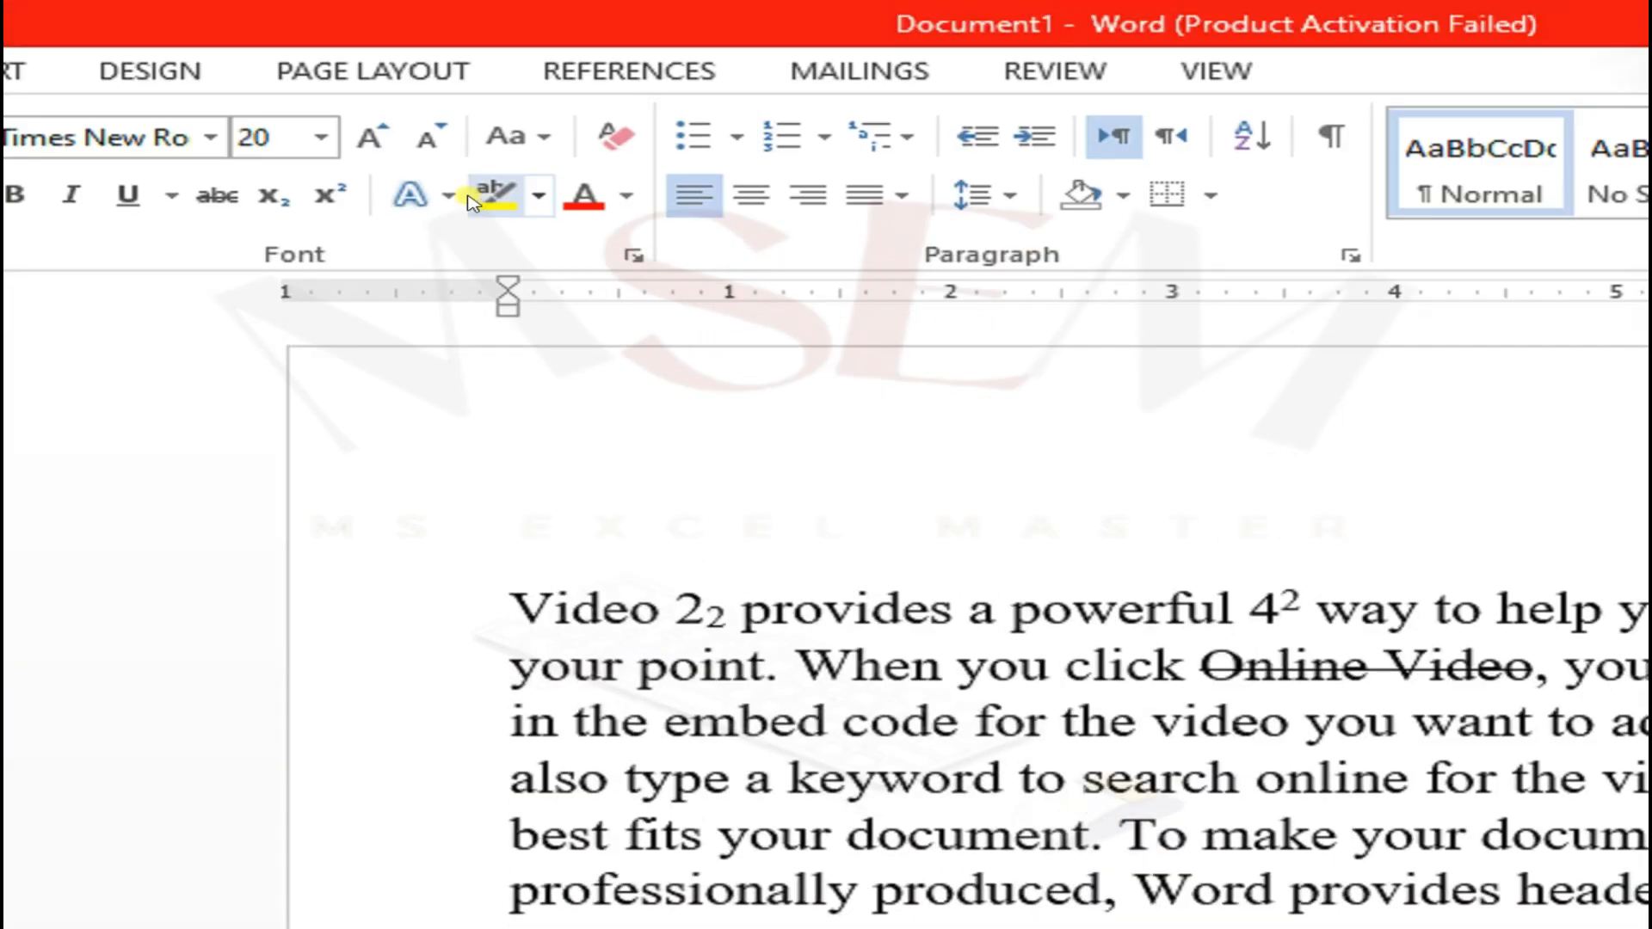
left_click(442, 207)
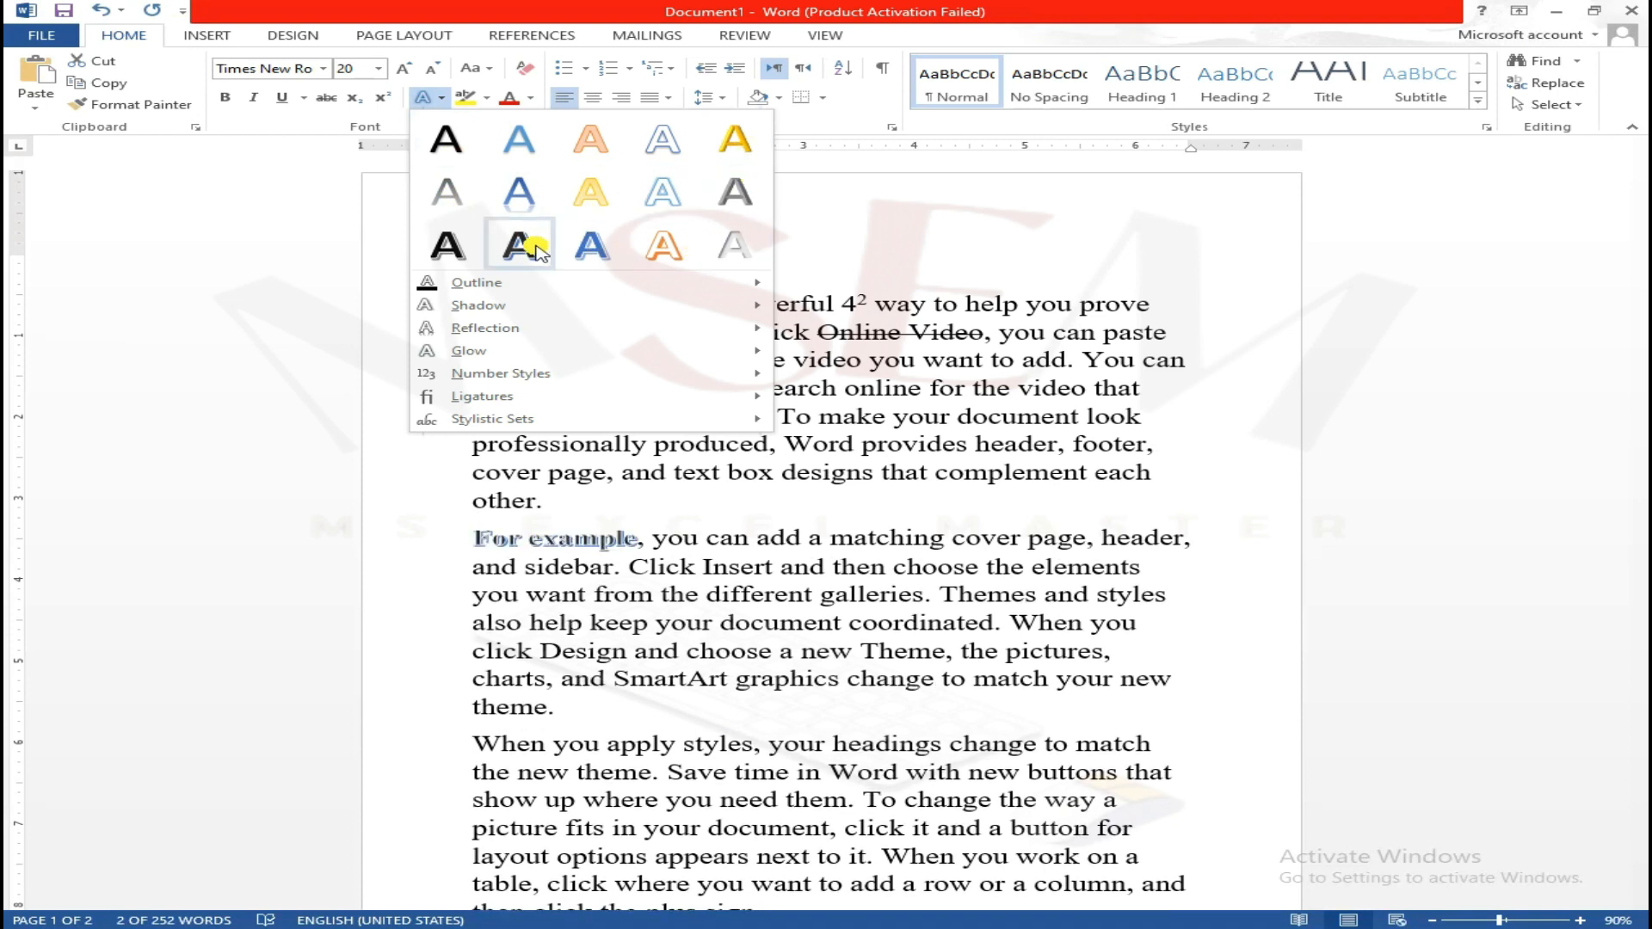
left_click(446, 248)
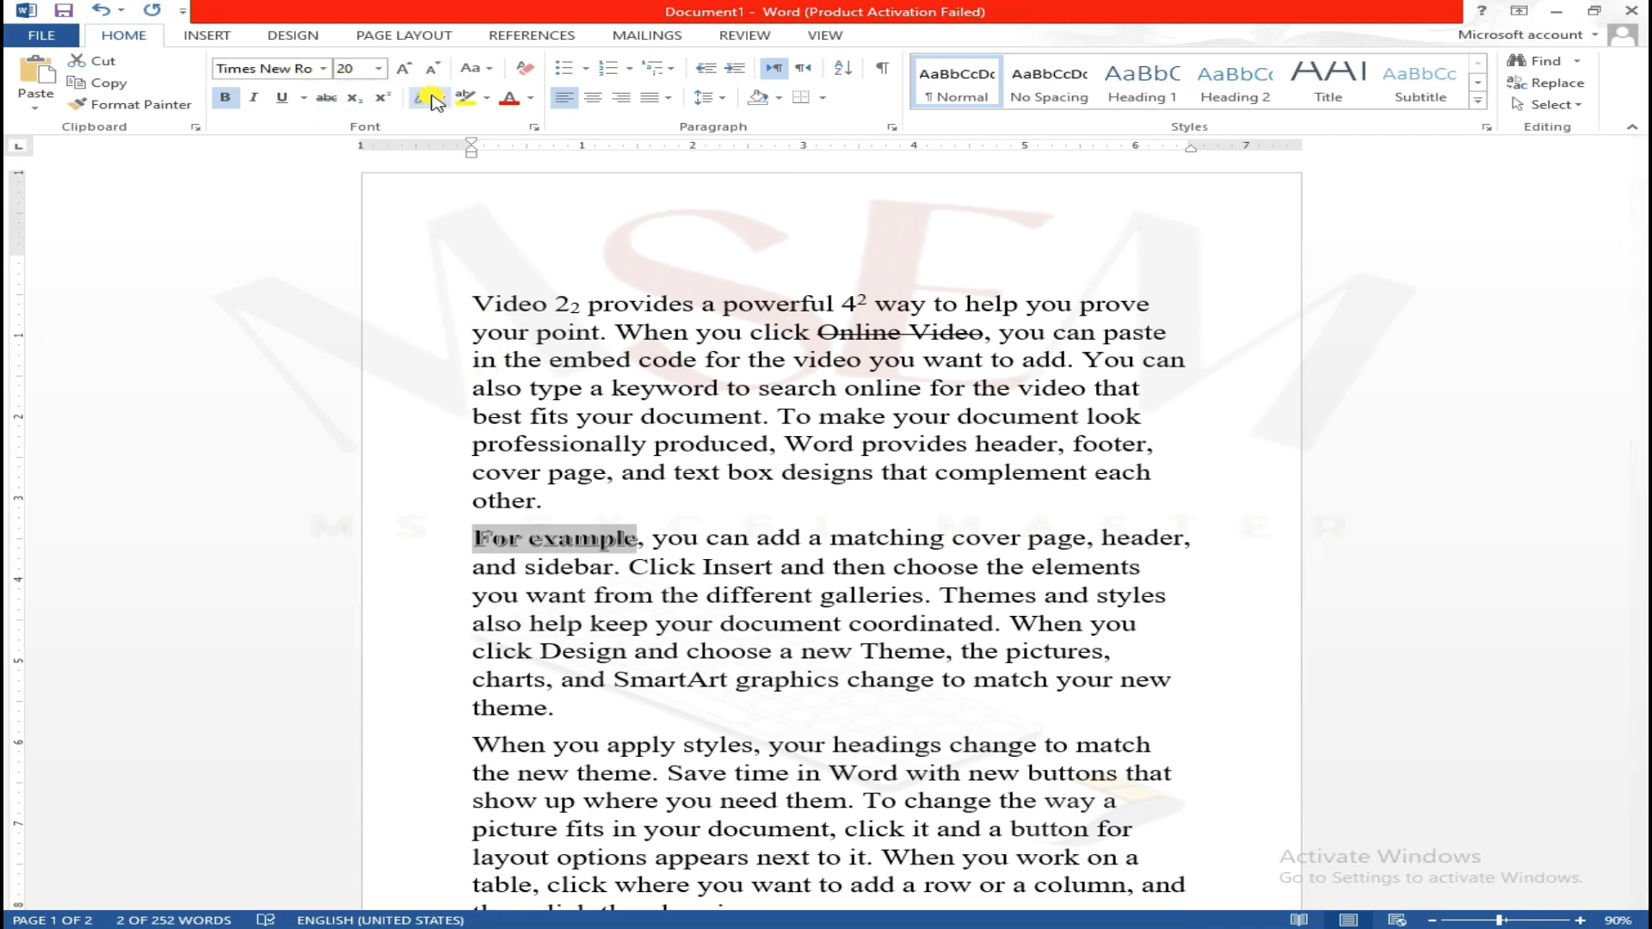
Step: Increase the font size of "For example" to 28
left_click(404, 69)
left_click(405, 68)
left_click(404, 69)
left_click(406, 71)
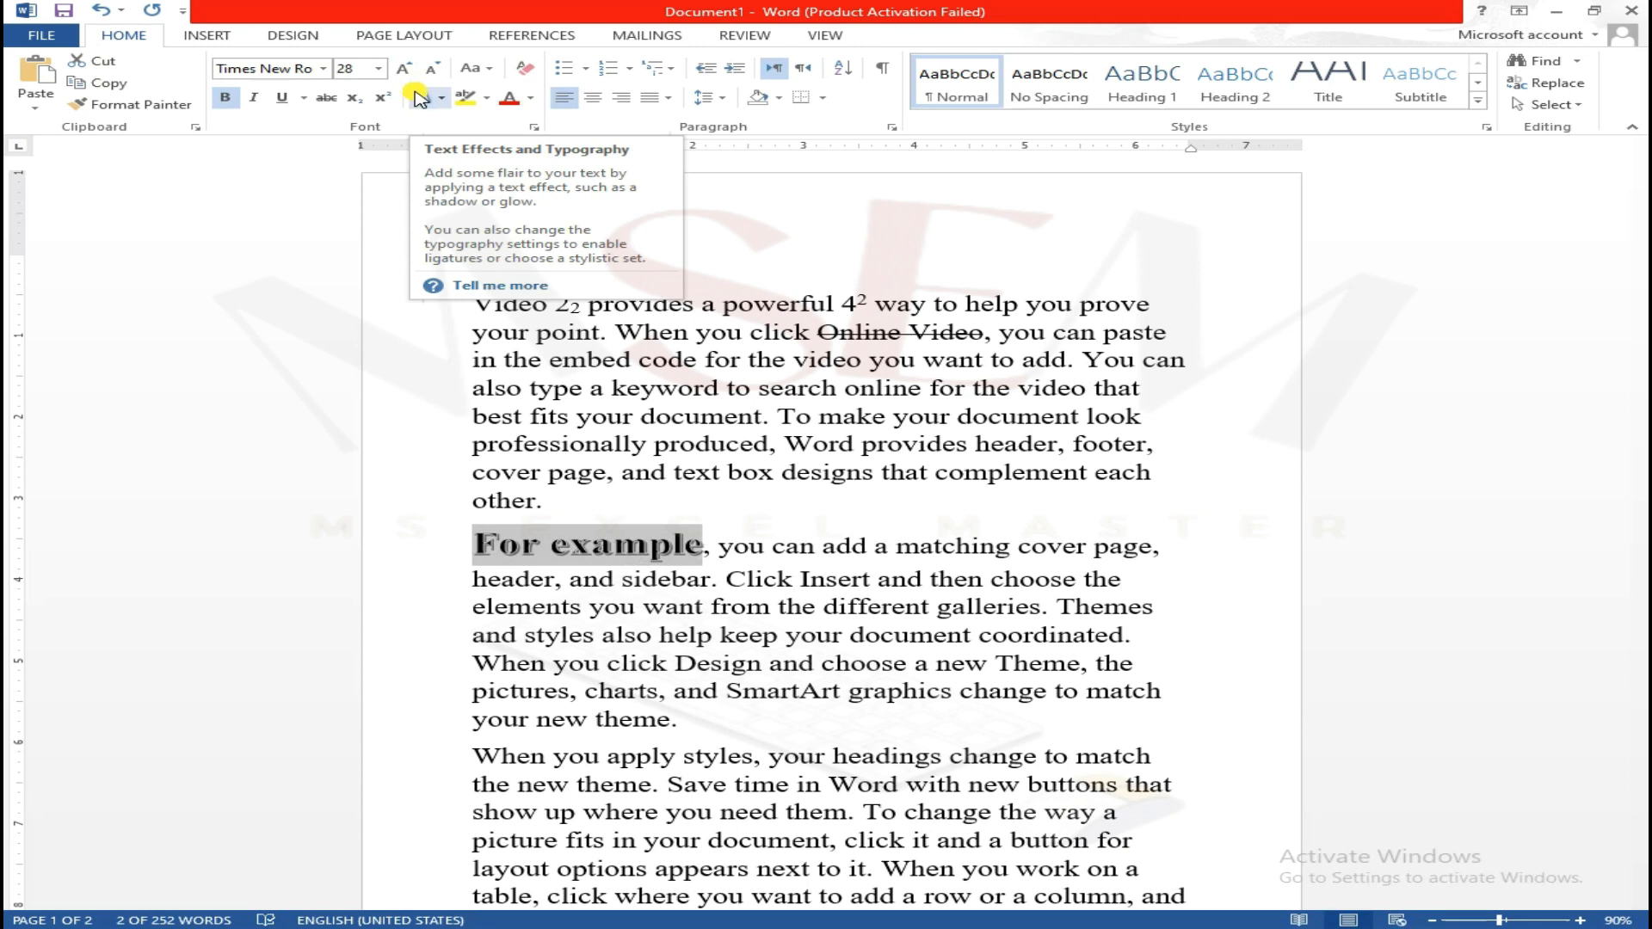
left_click(669, 472)
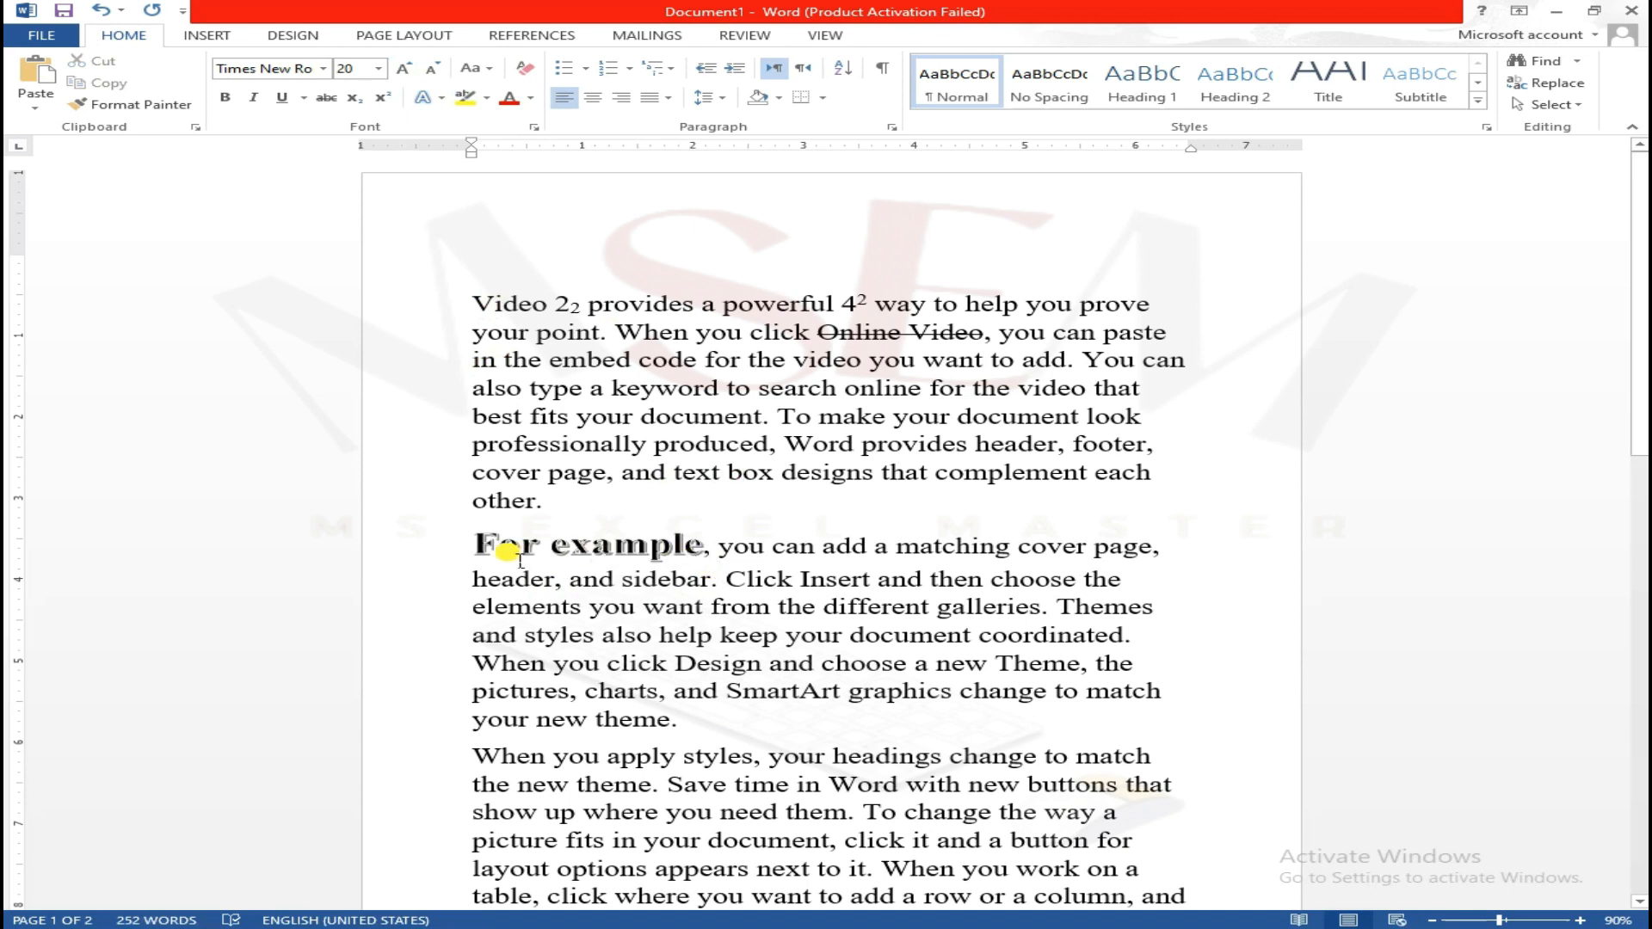
left_click_drag(476, 545, 647, 548)
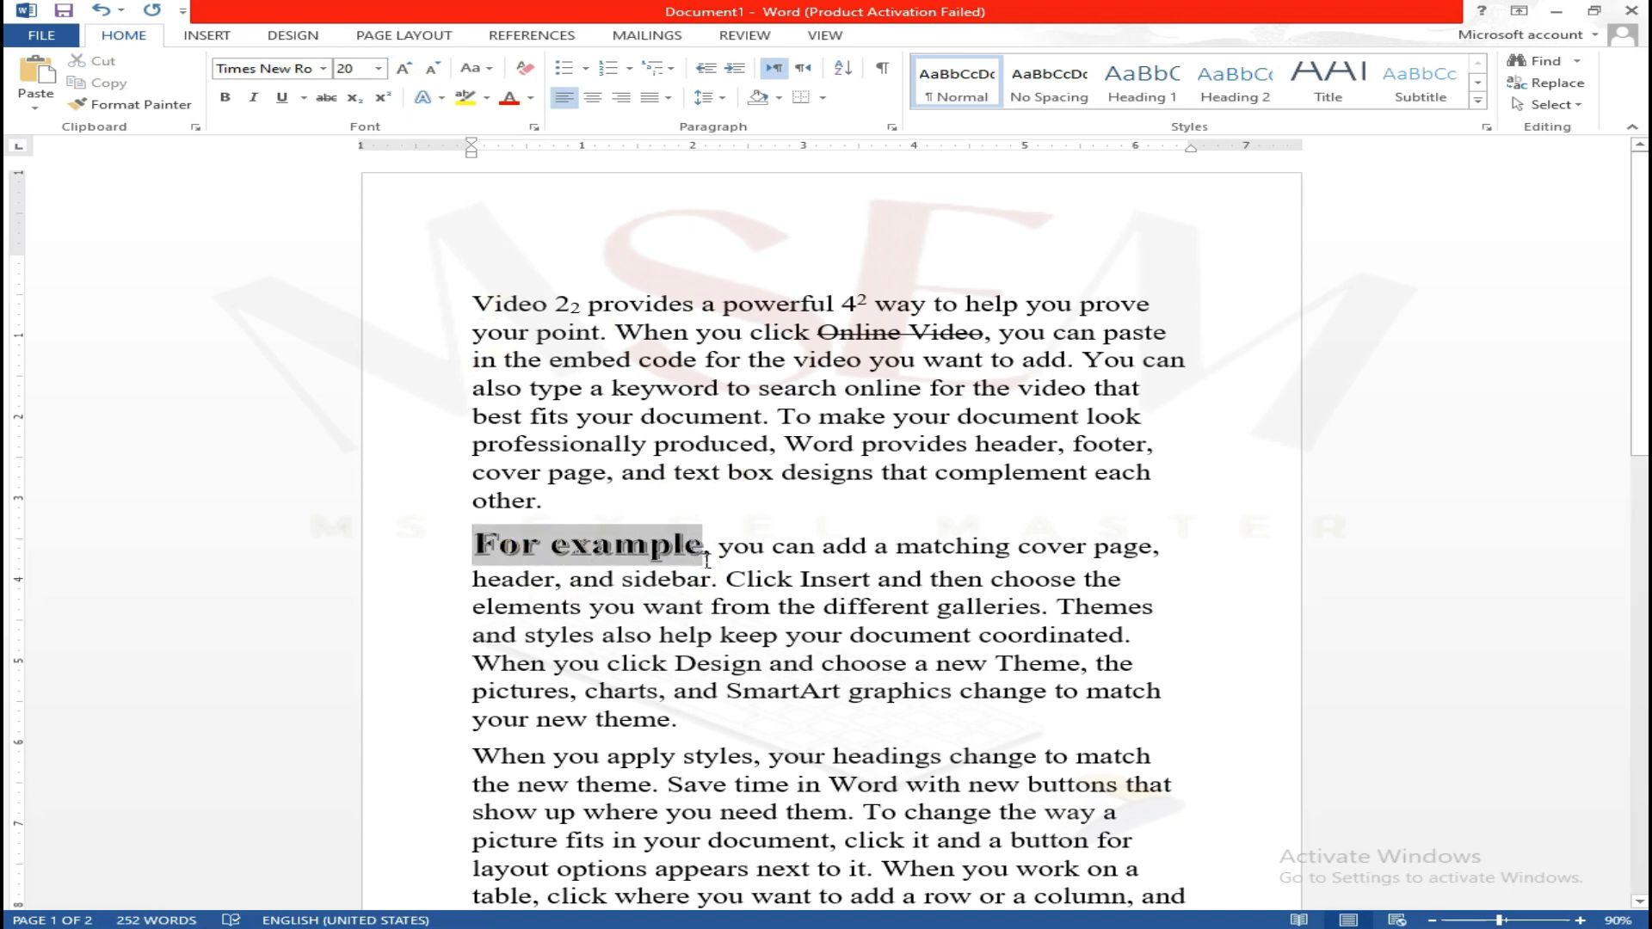
left_click(485, 98)
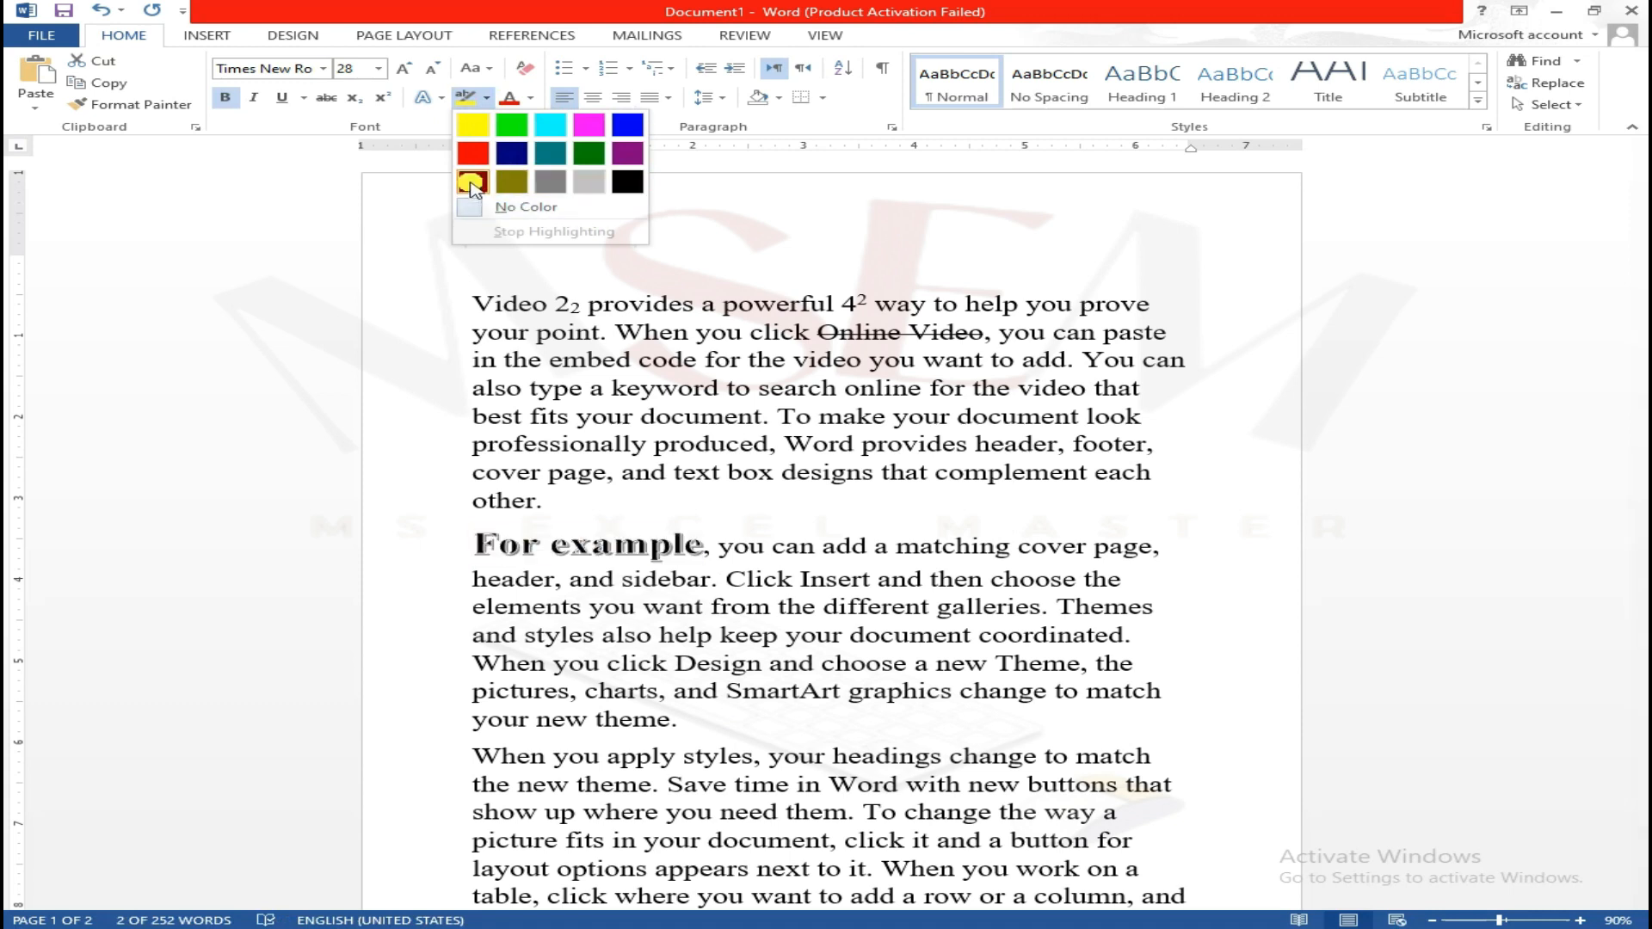
left_click(525, 207)
Step: Highlight "For example, you can add a matching cover page" in bright green
left_click_drag(472, 544, 1159, 545)
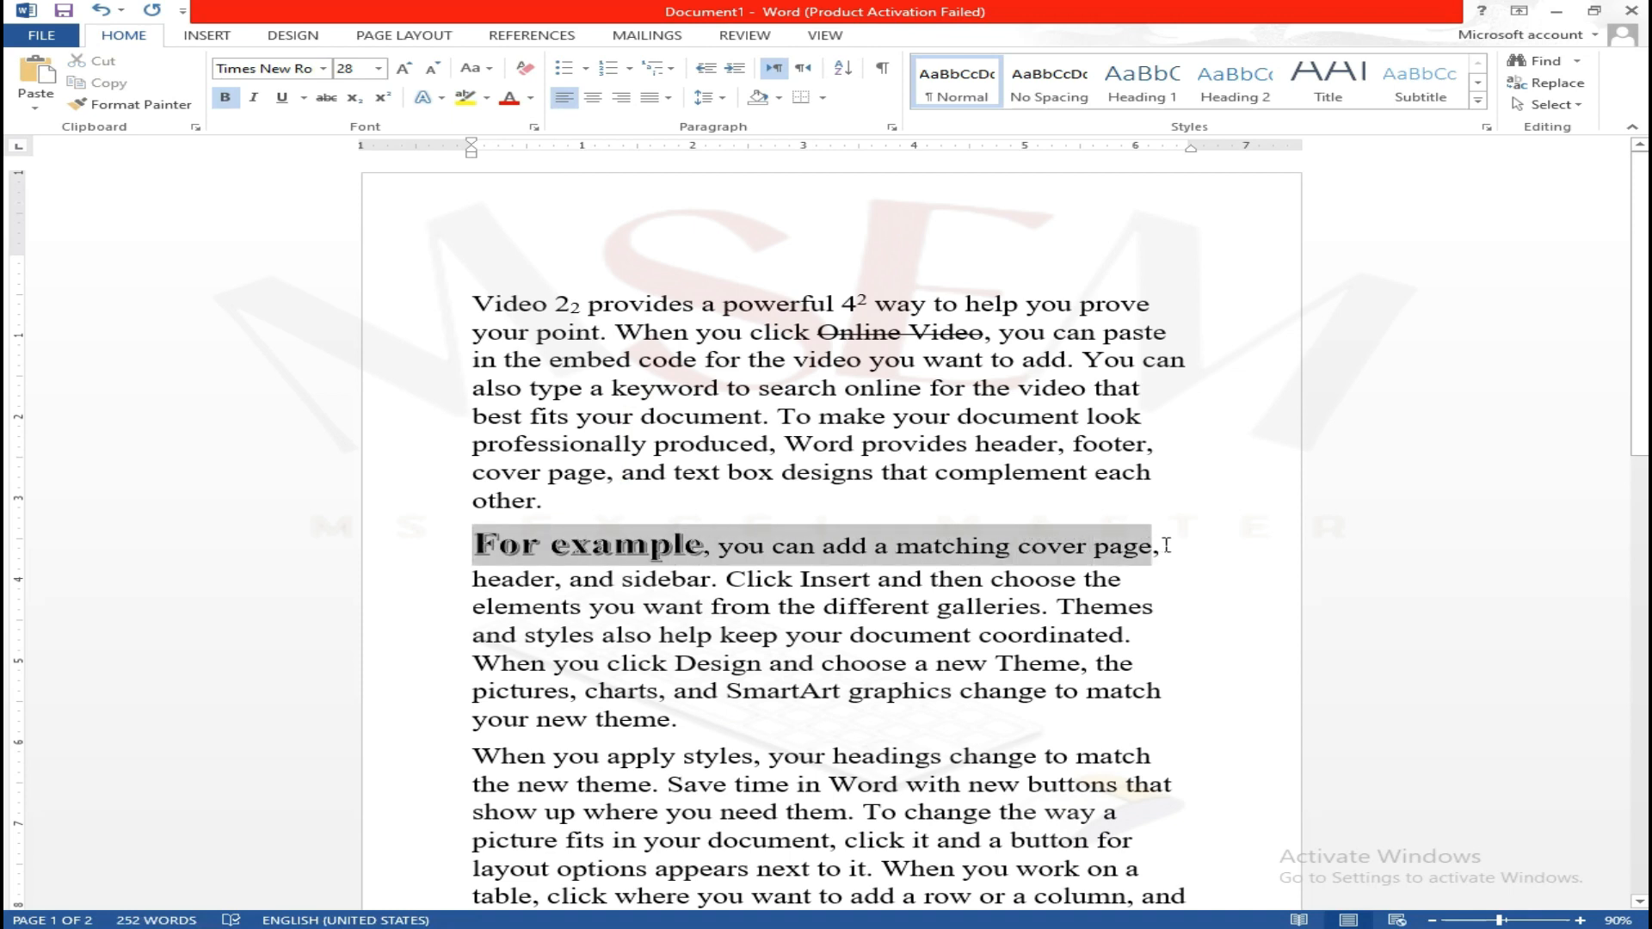
left_click(487, 98)
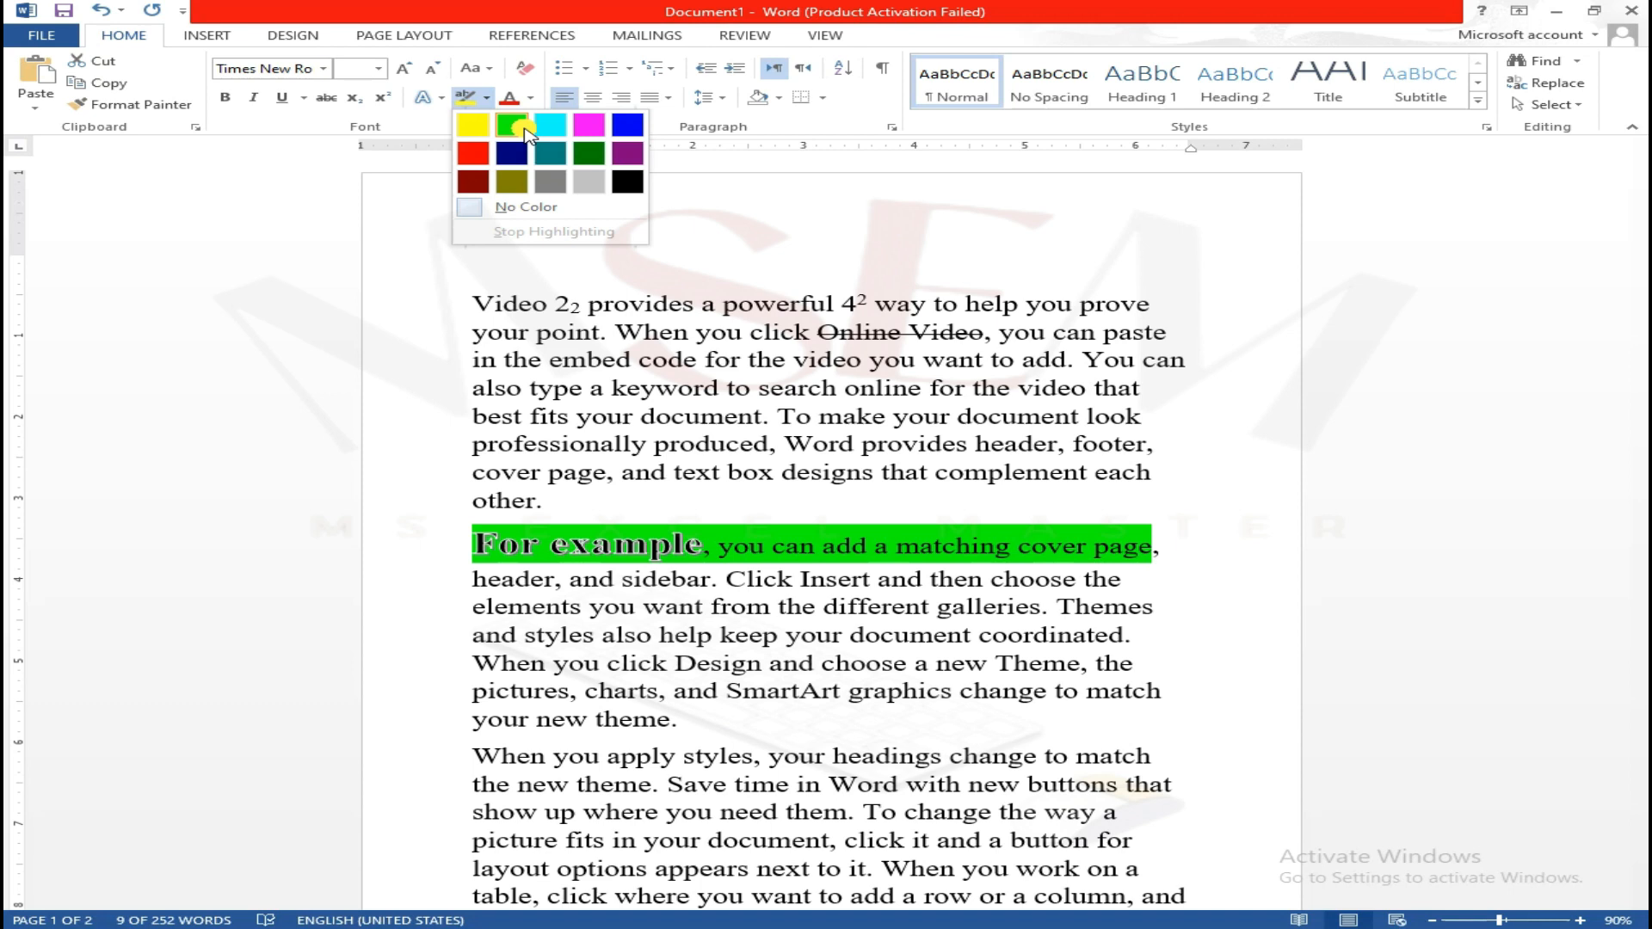
left_click(513, 125)
left_click(682, 468)
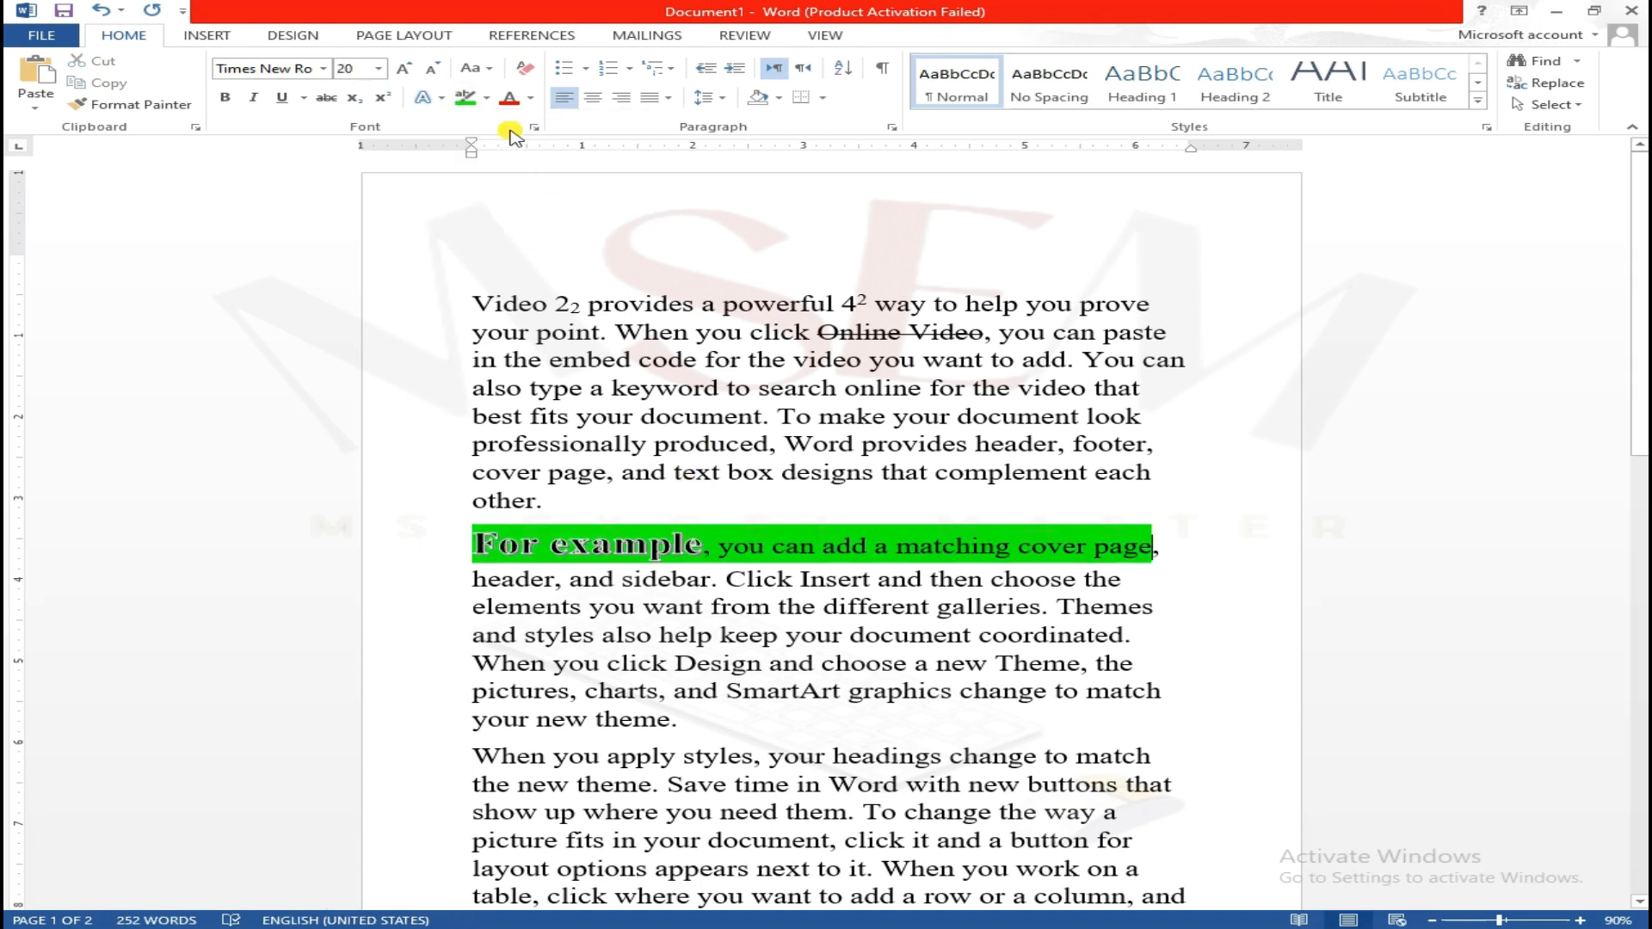
Step: Change the font colour of the green-highlighted text in the second paragraph to red
left_click(531, 98)
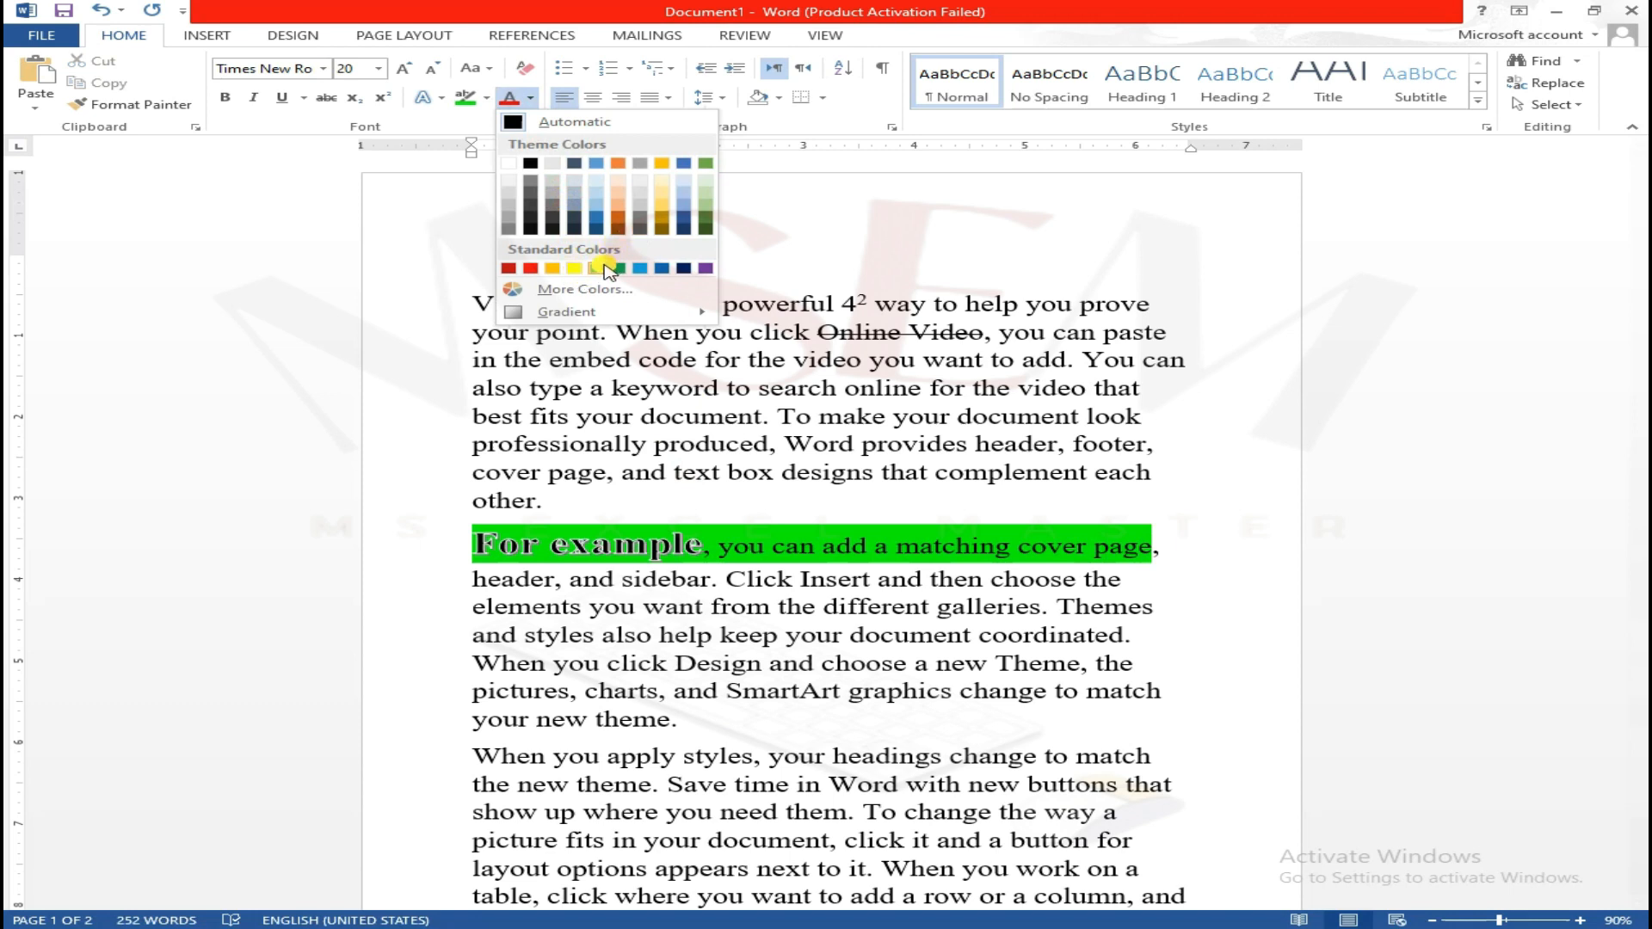
left_click(537, 269)
left_click_drag(799, 509, 827, 543)
left_click(838, 548)
left_click_drag(477, 550, 1151, 568)
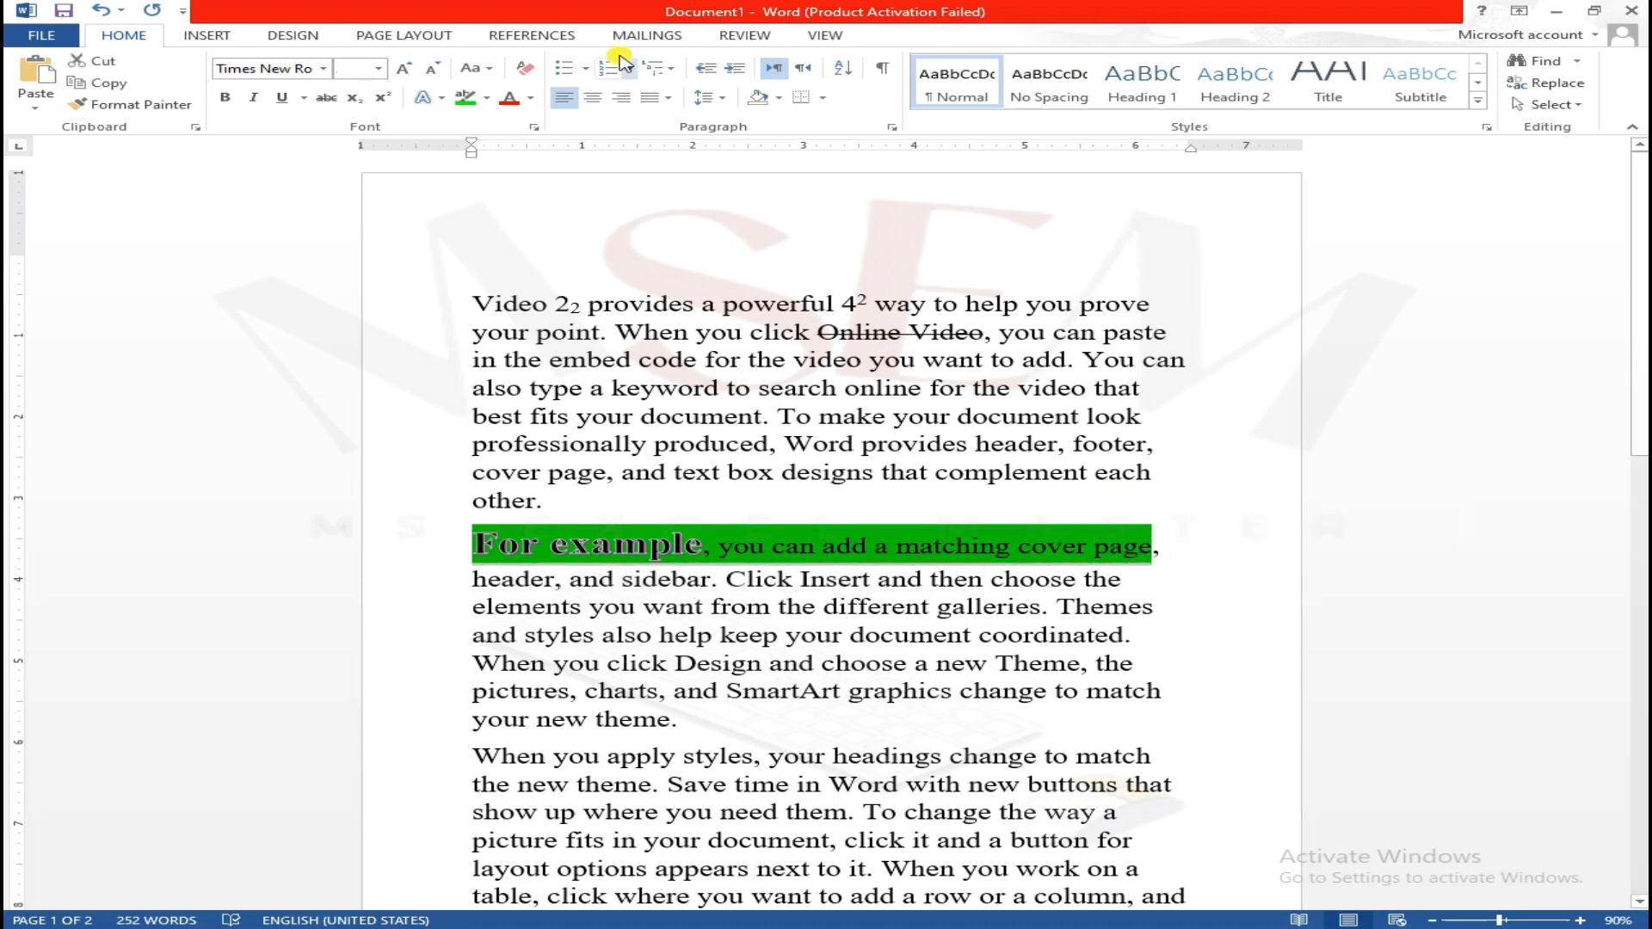
left_click(516, 100)
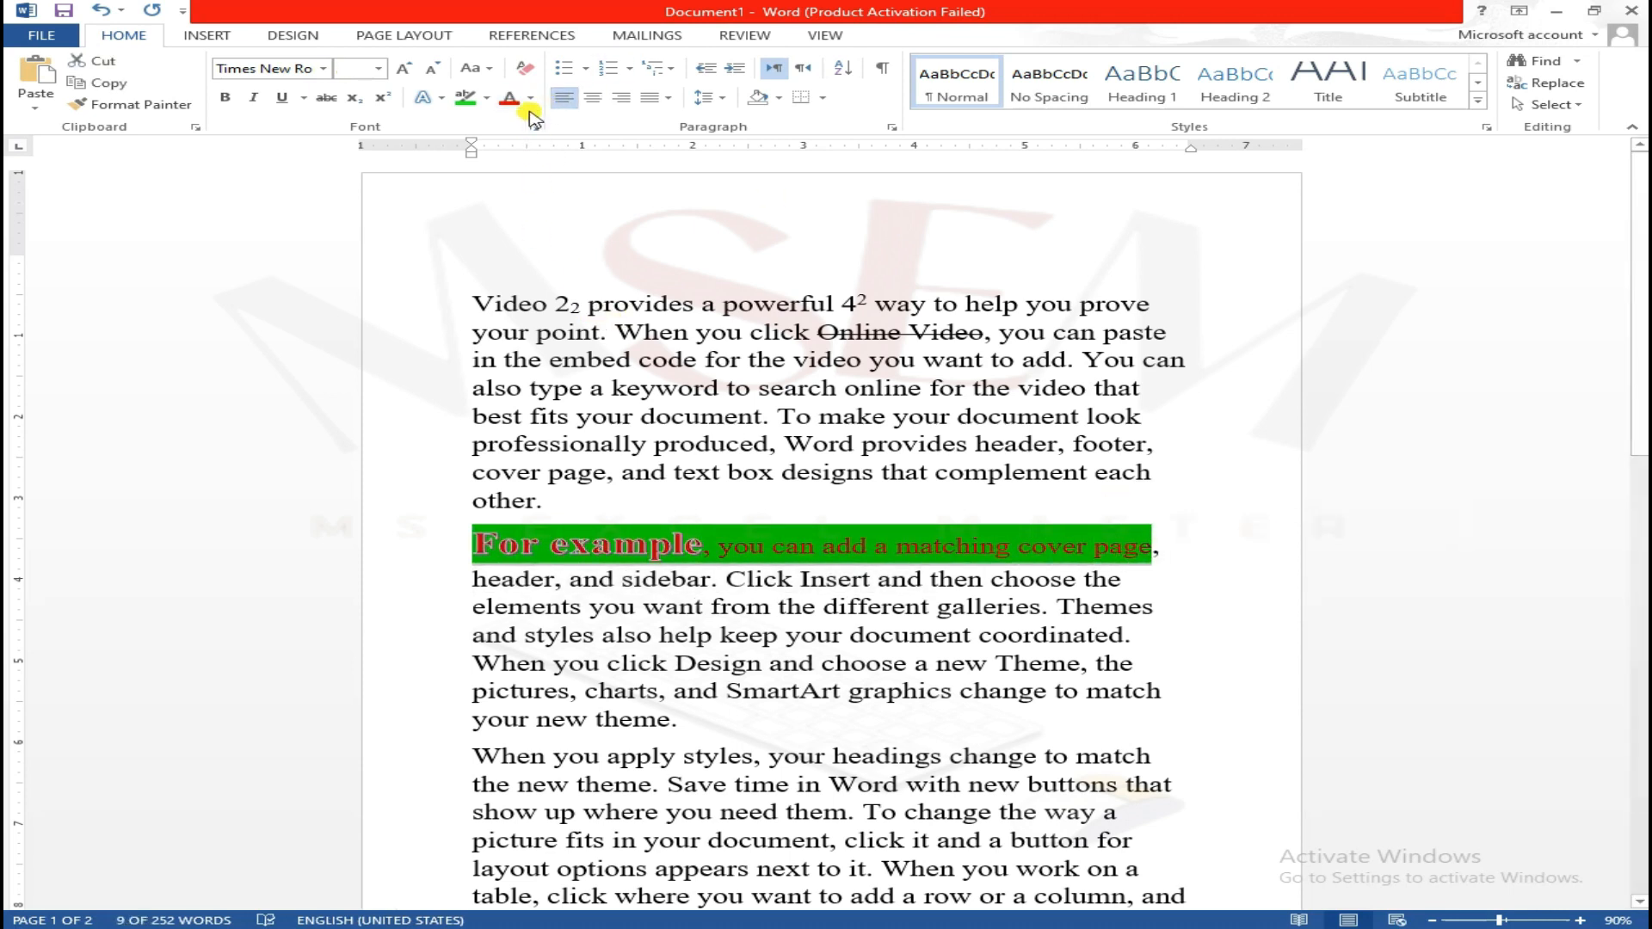
left_click(782, 476)
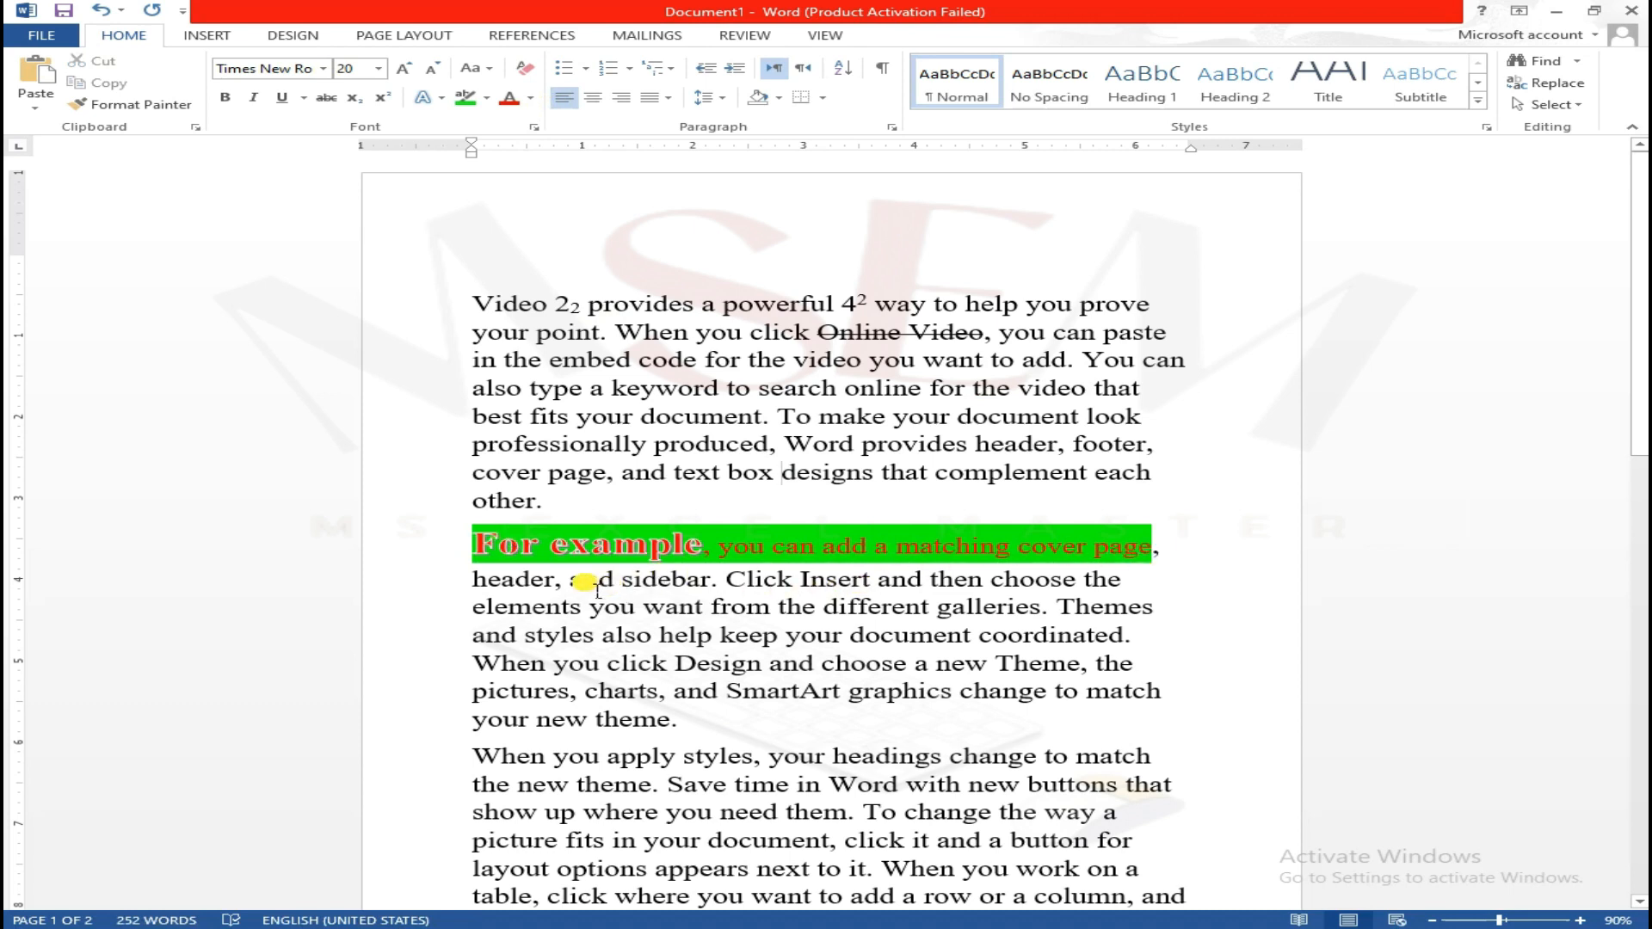
Step: Apply the bold black text effect with a light outline and hard shadow to all of the green-highlighted text
left_click_drag(722, 555, 1170, 570)
left_click(430, 98)
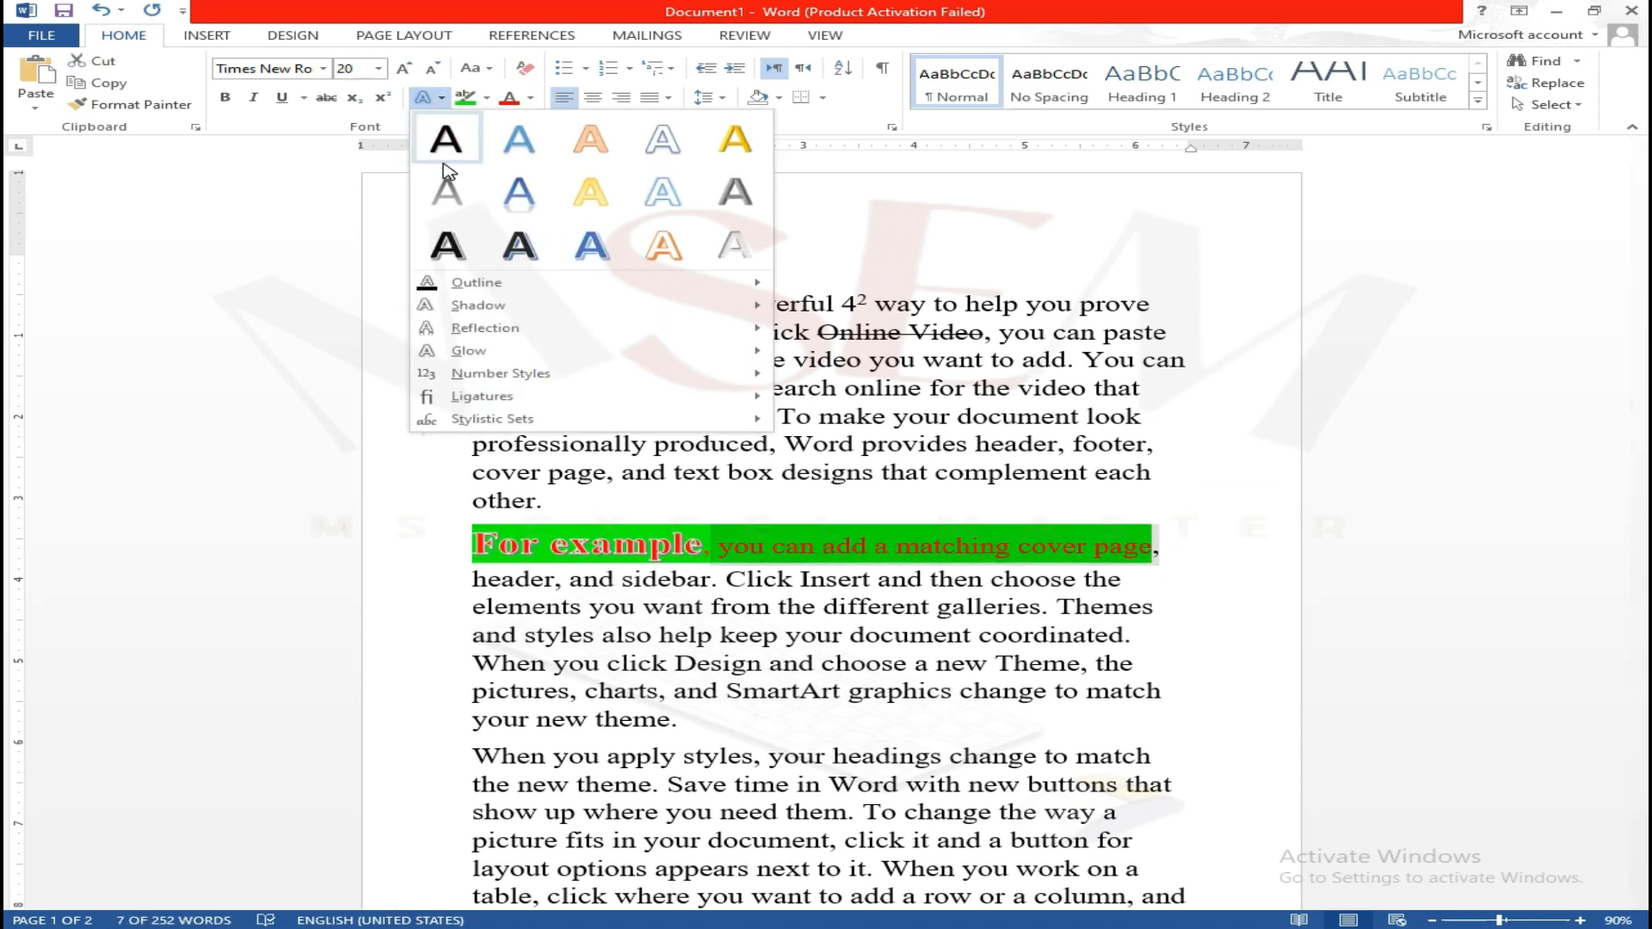
left_click(447, 248)
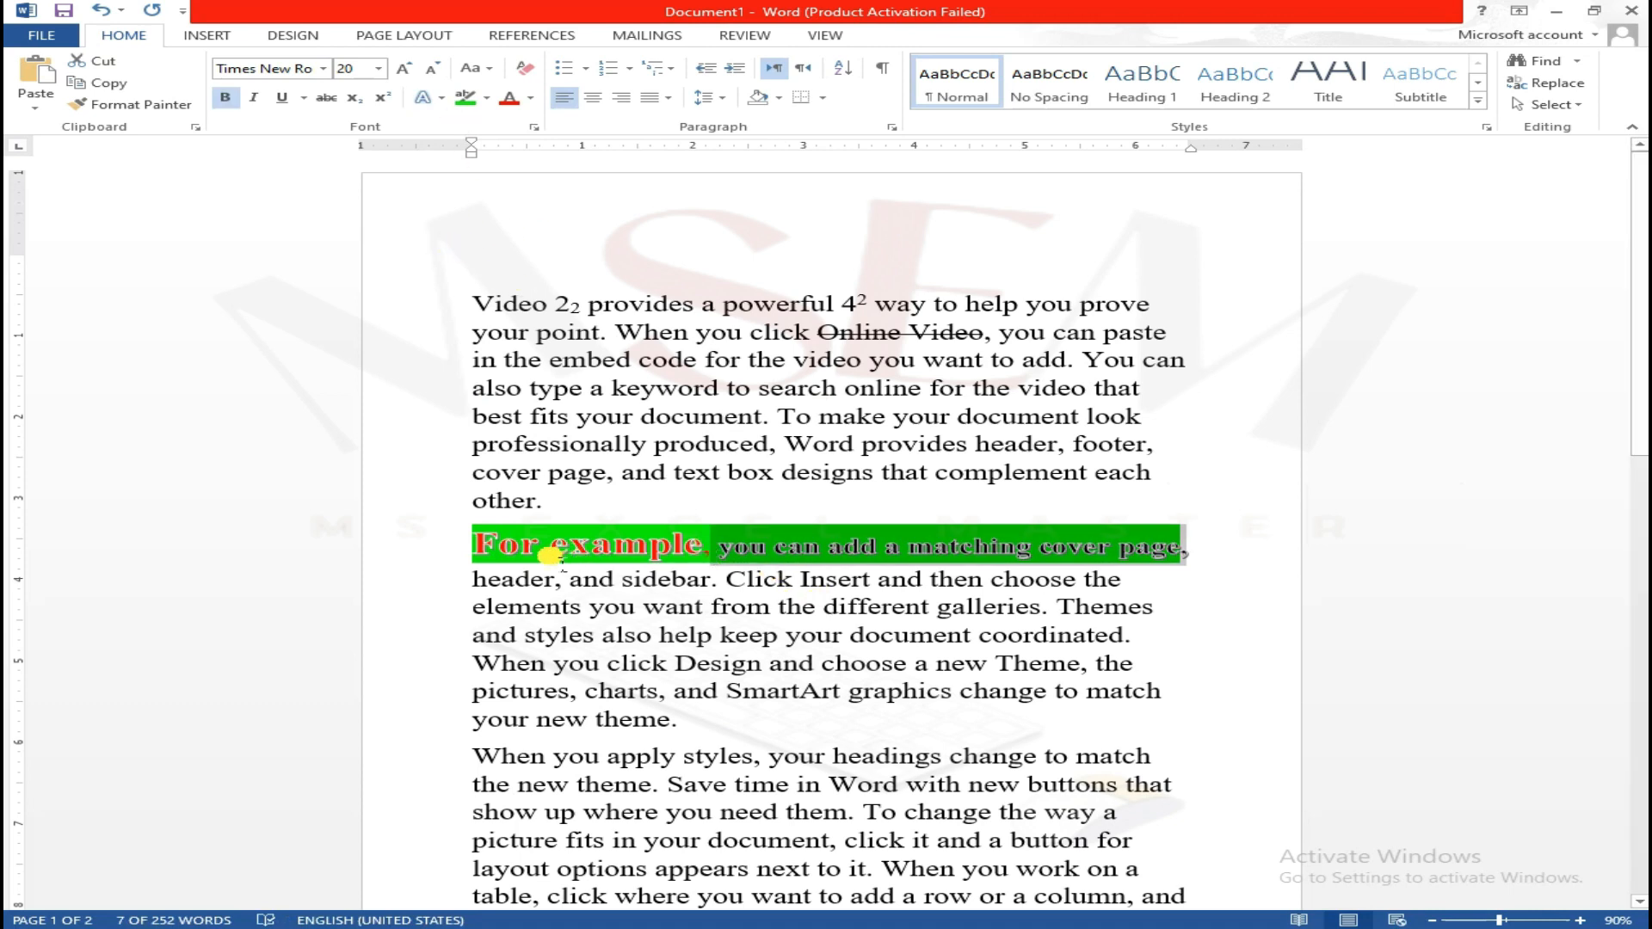
left_click_drag(488, 546, 1181, 559)
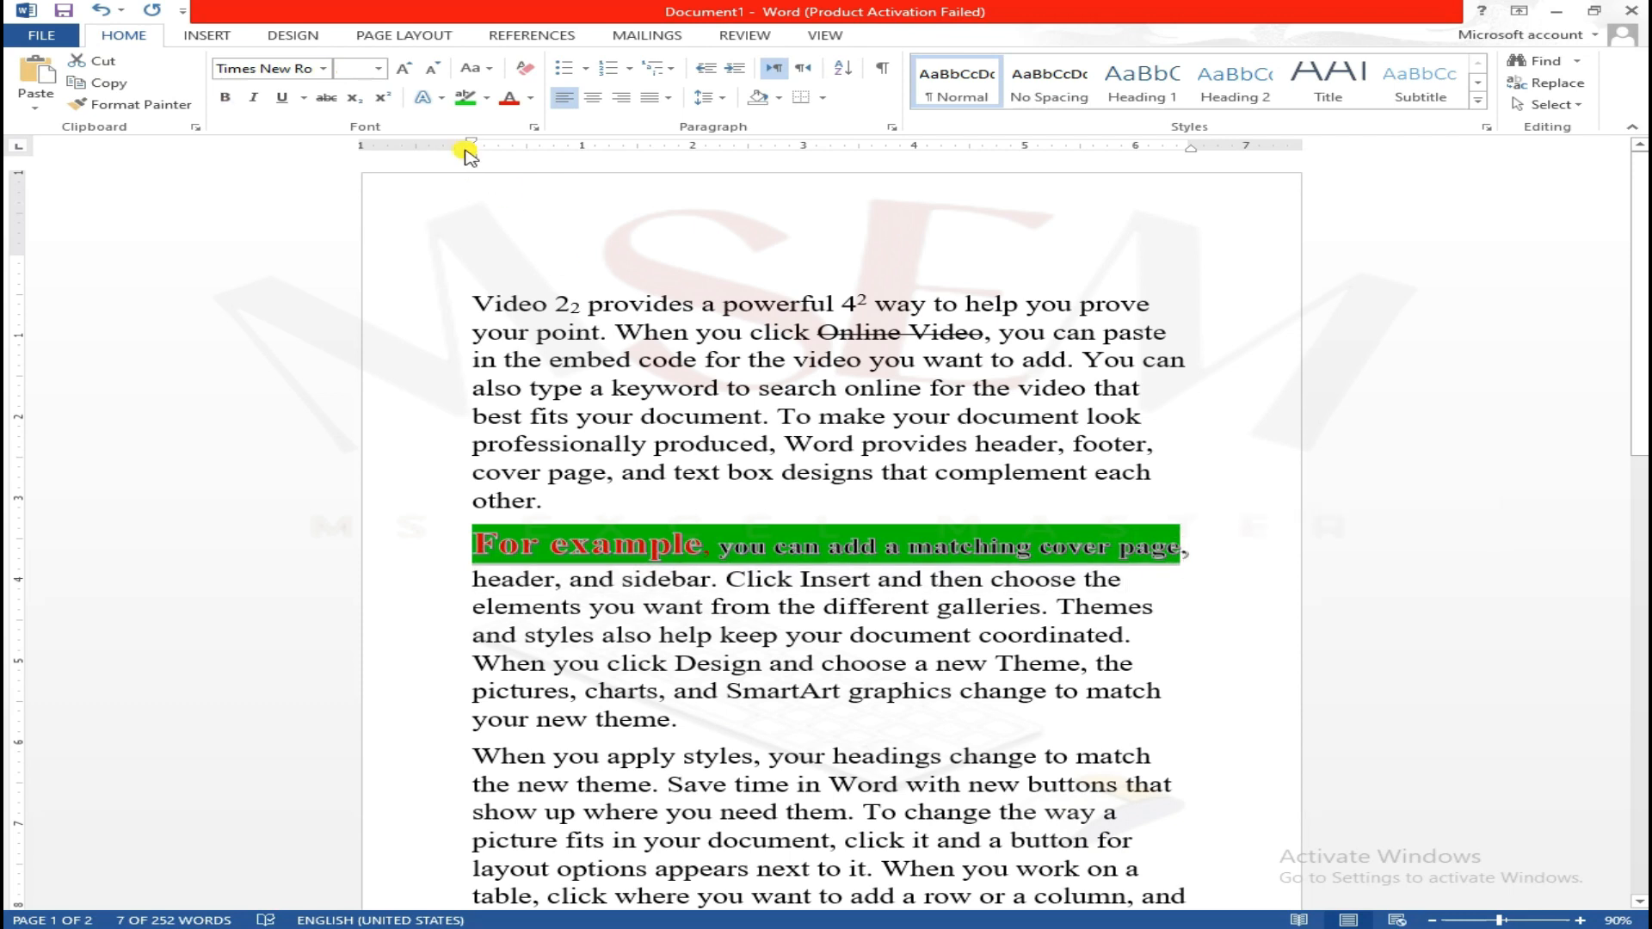
left_click(441, 97)
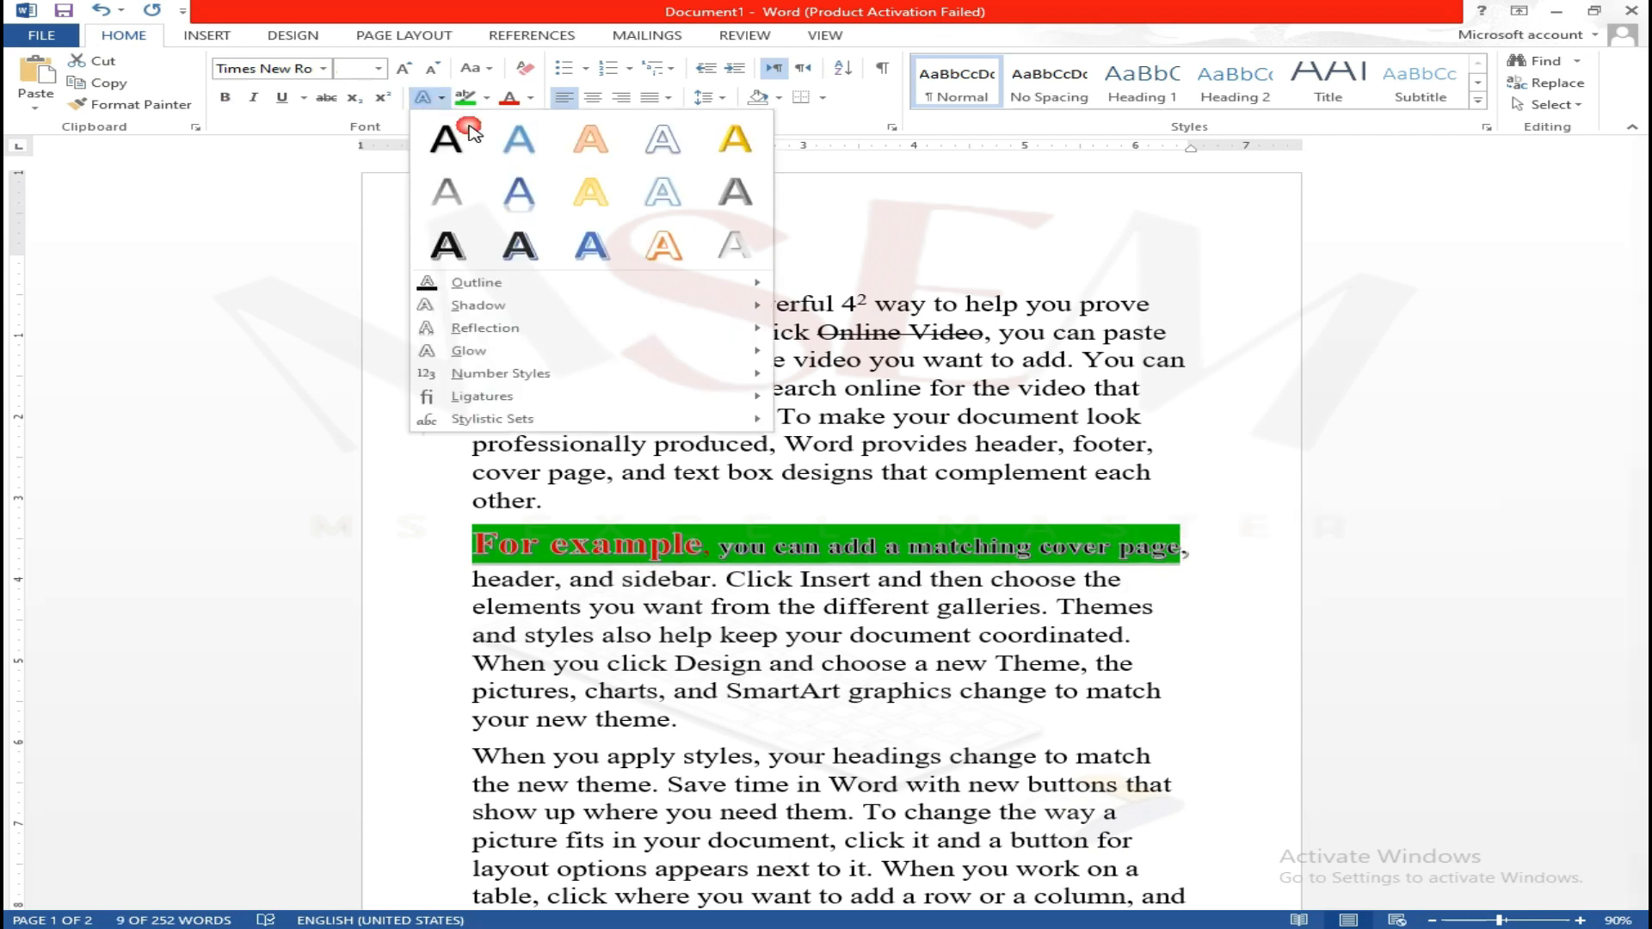
left_click(449, 249)
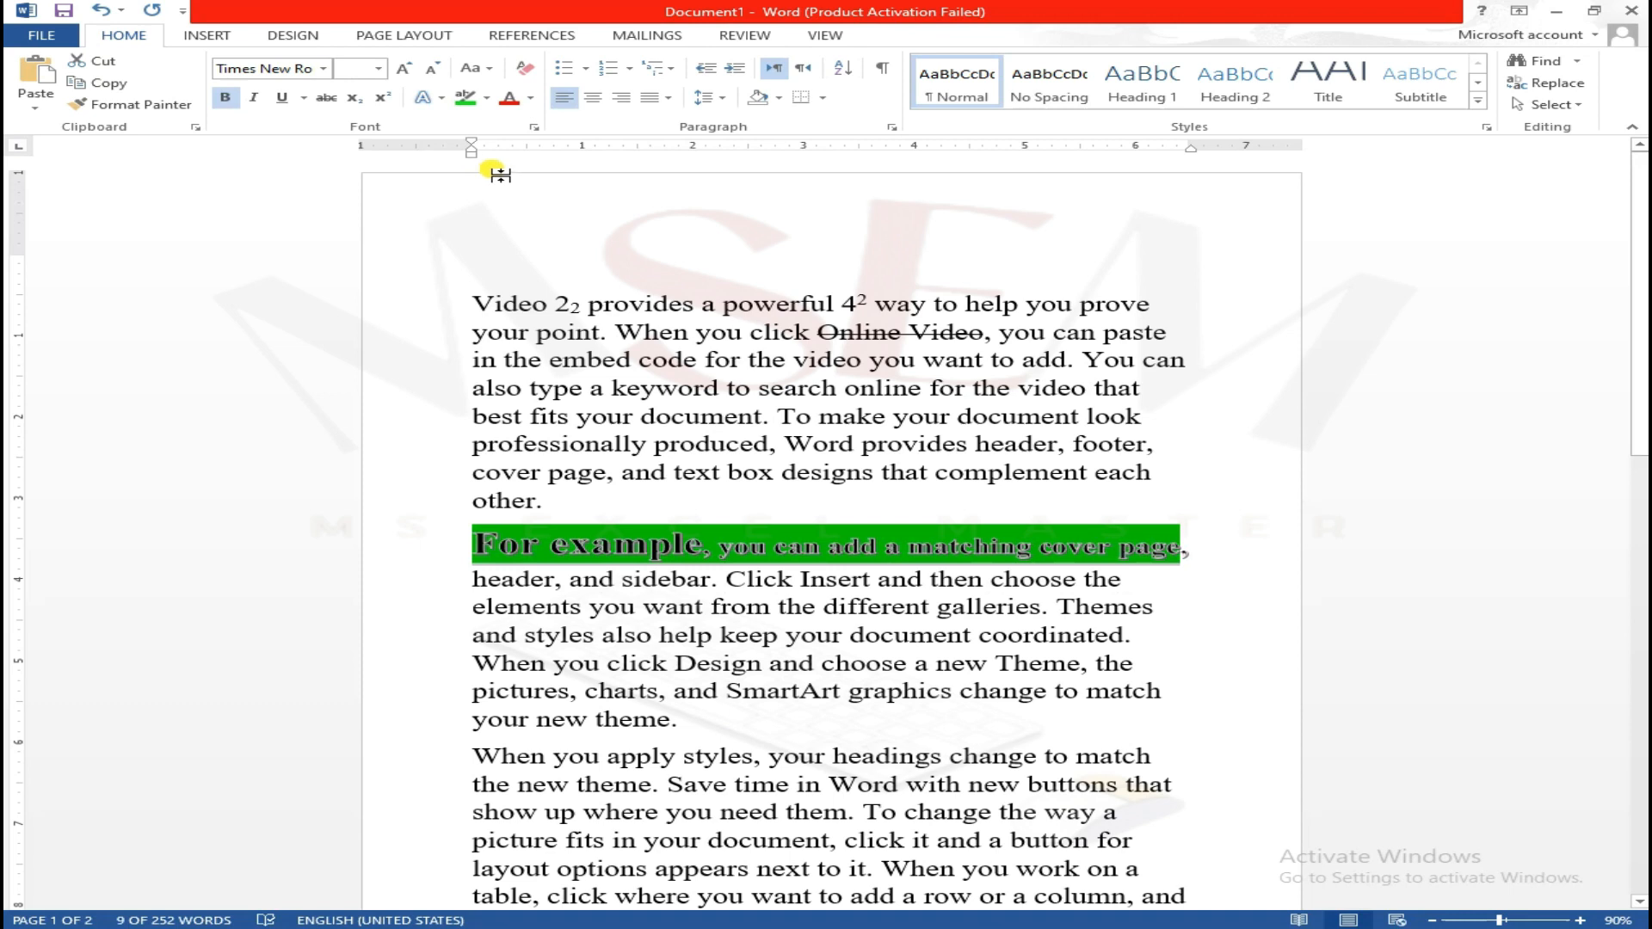
left_click(539, 555)
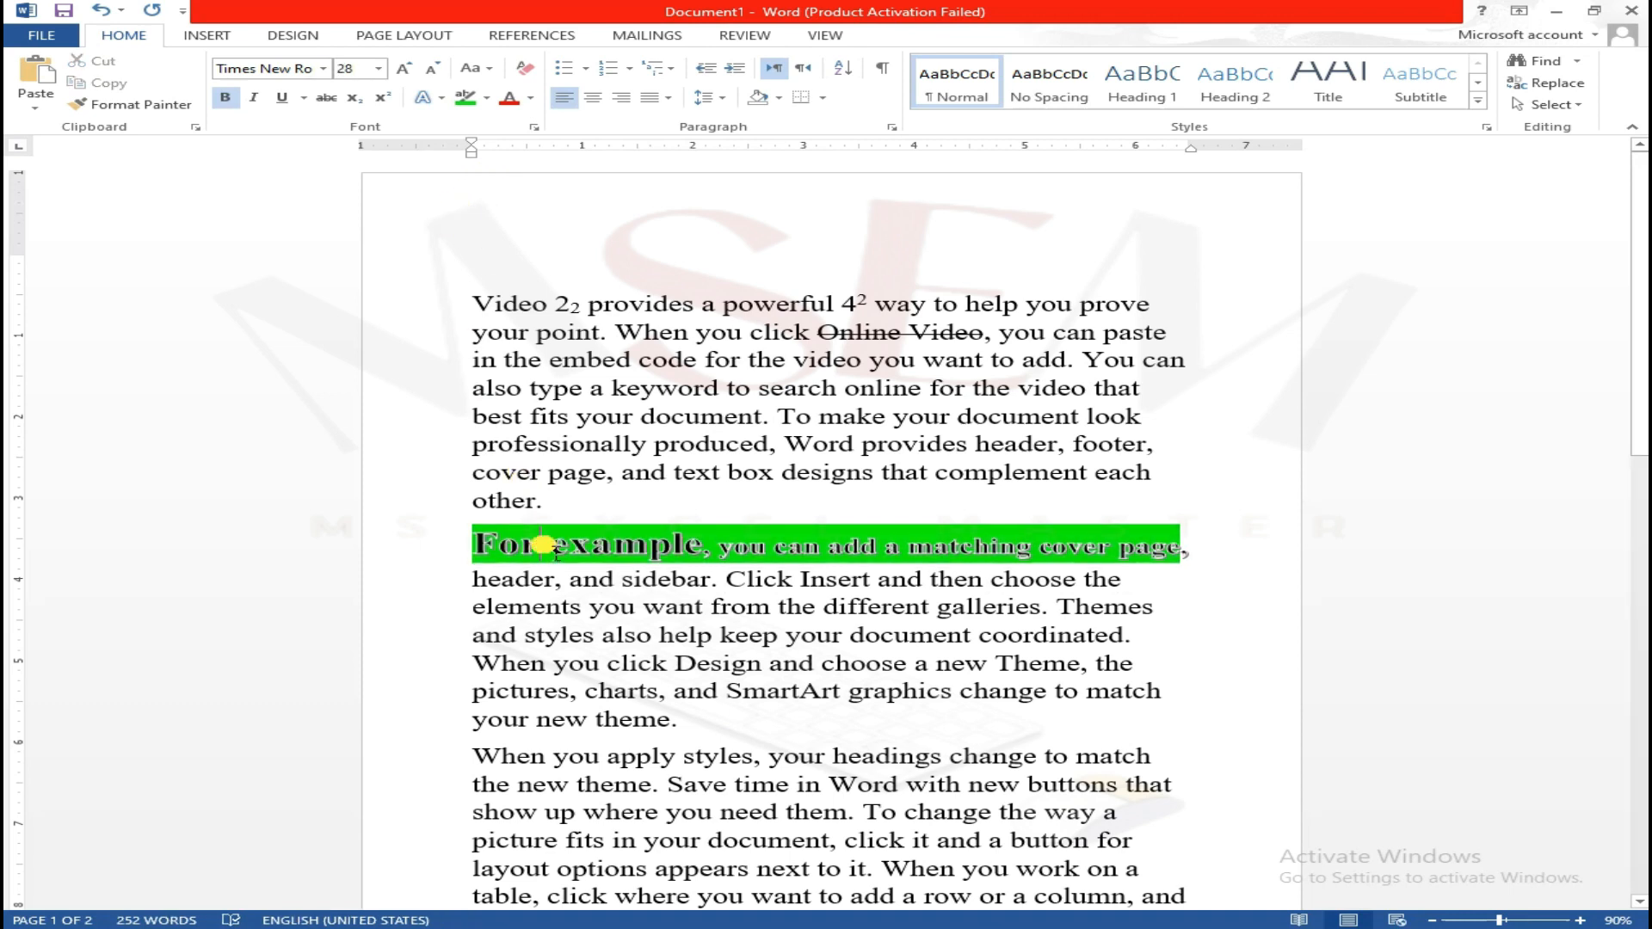
Step: Set the font size of the whole green-highlighted text to 26
left_click_drag(717, 544, 1184, 549)
left_click(366, 73)
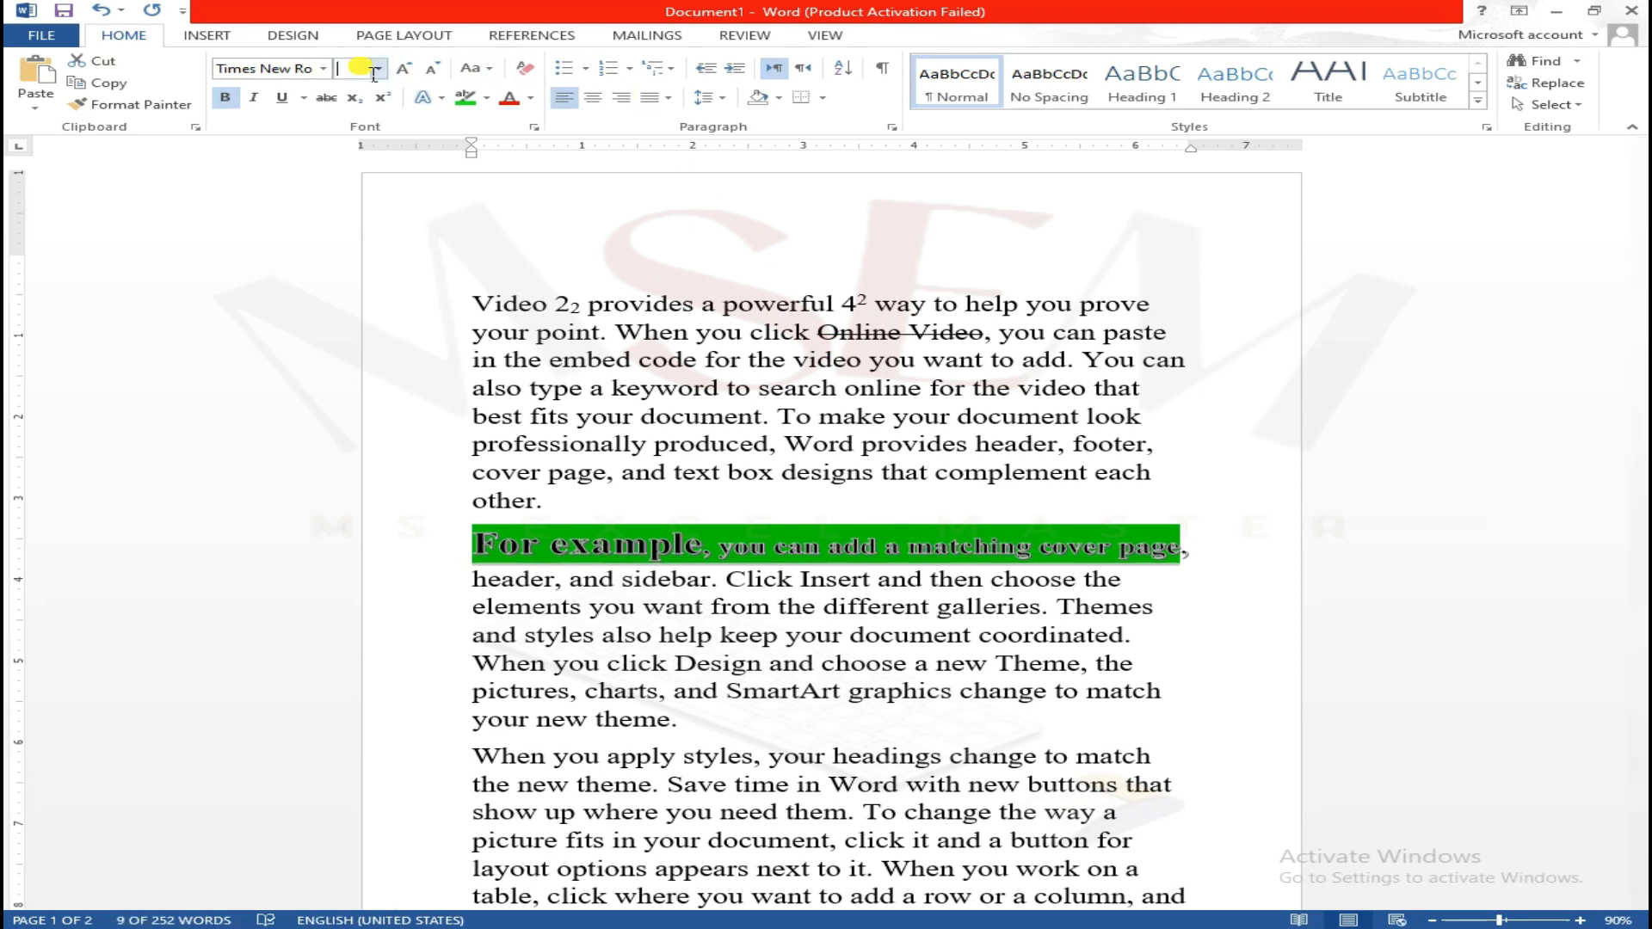
type("26")
key("Return")
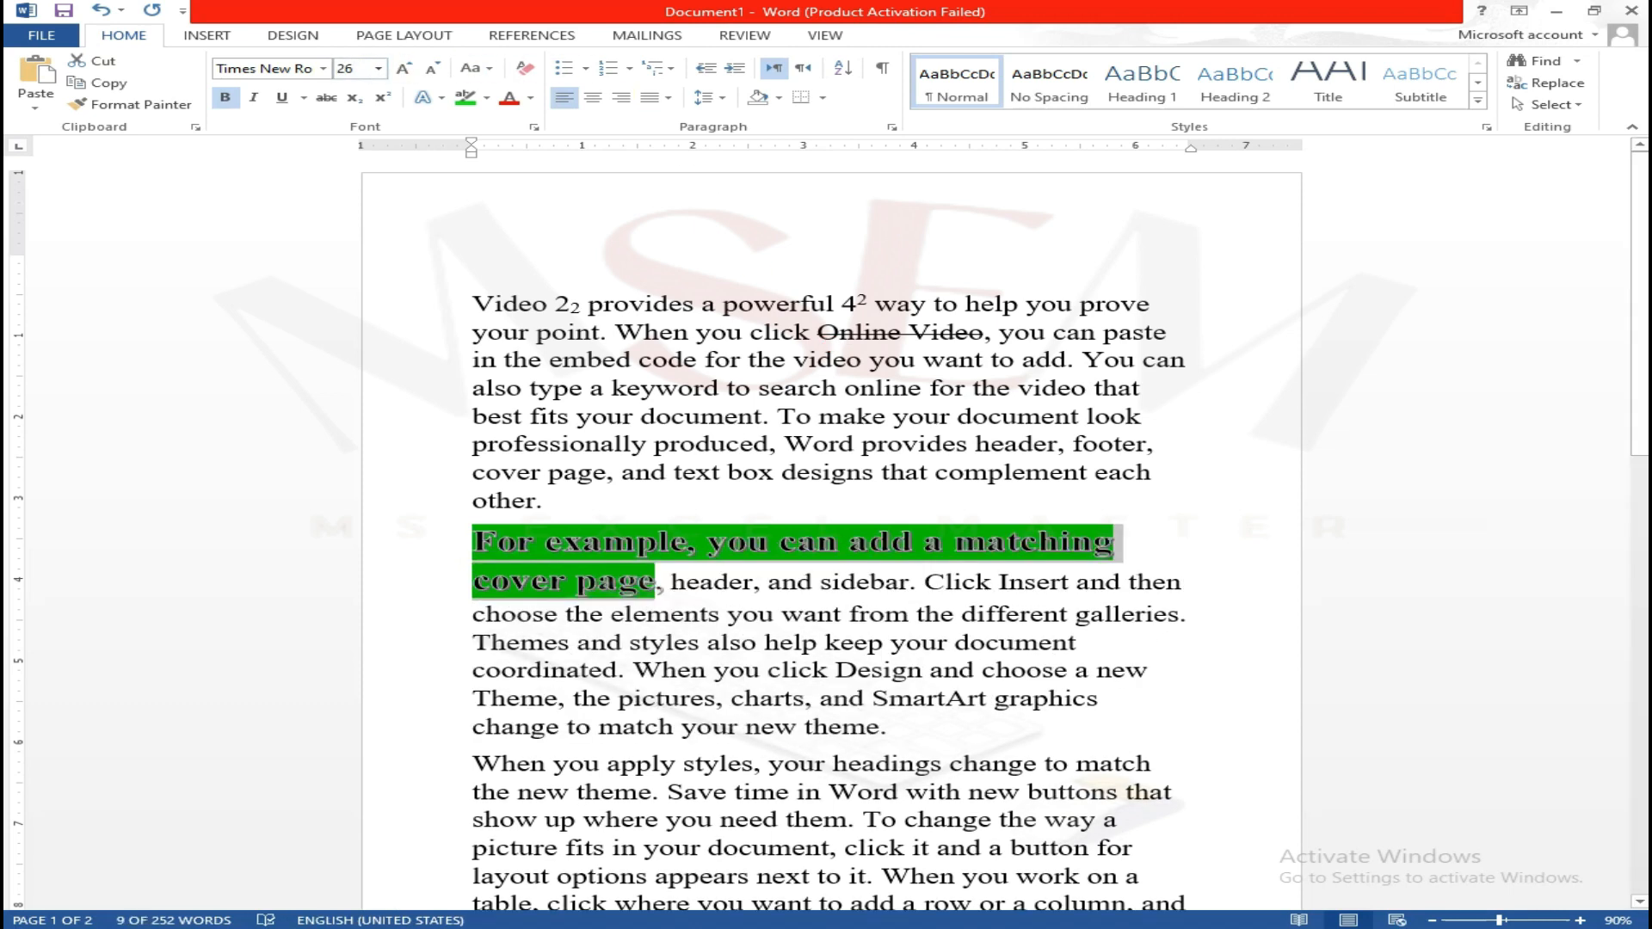
Step: Change the case of the entire first paragraph to UPPERCASE
left_click_drag(764, 644, 680, 594)
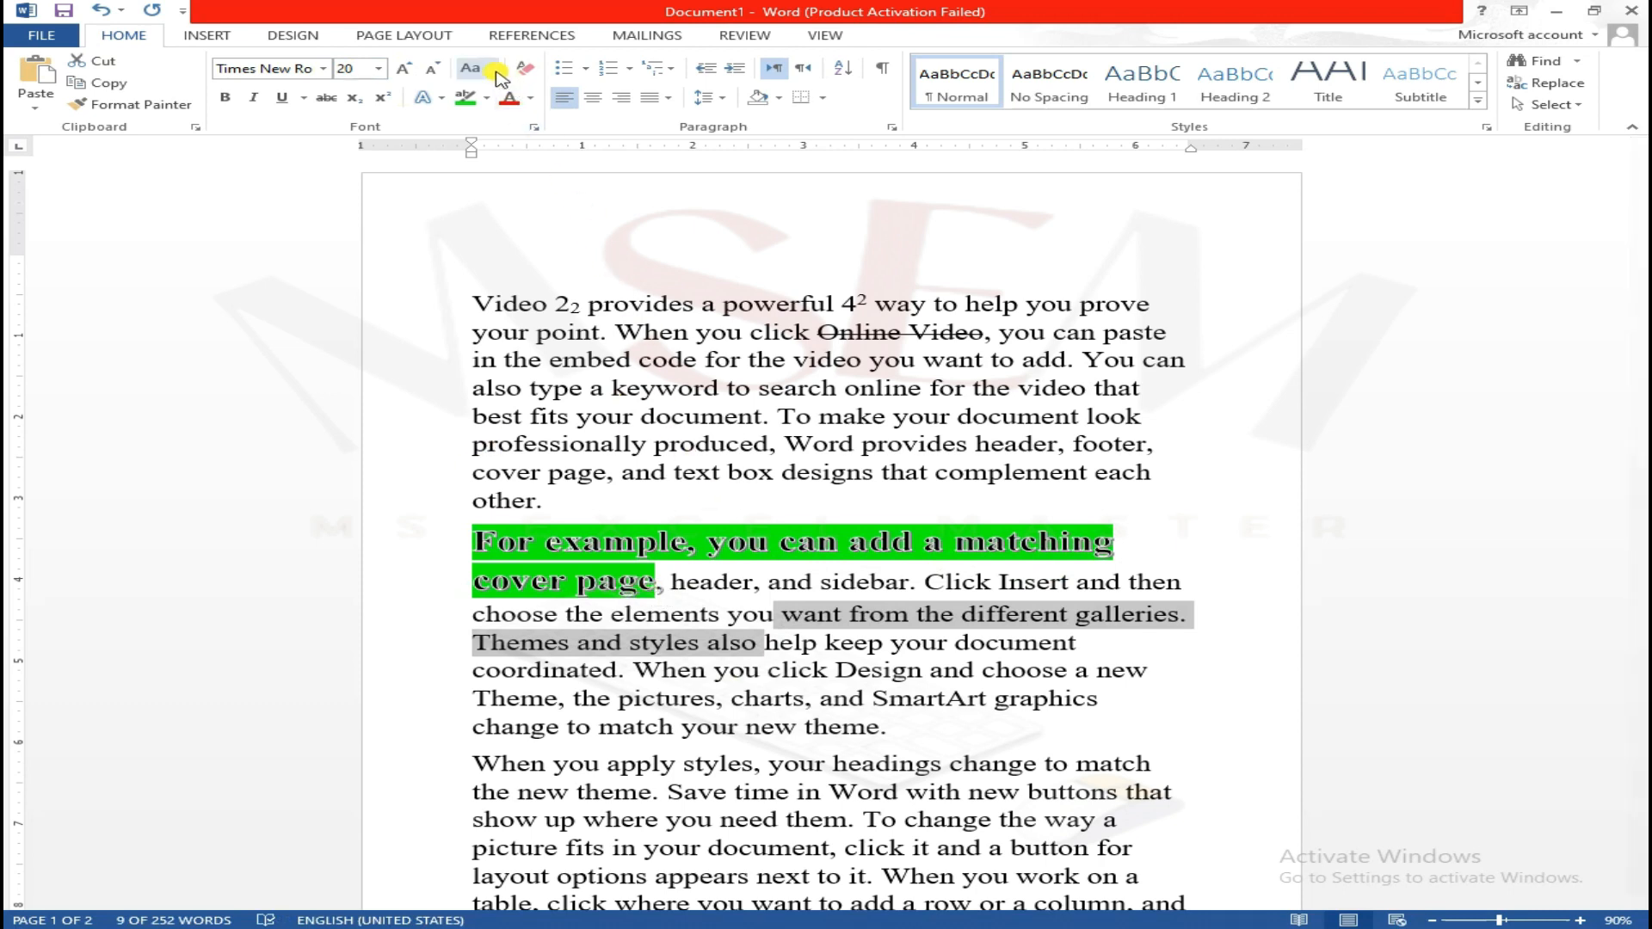
left_click(675, 581)
left_click_drag(475, 303, 555, 506)
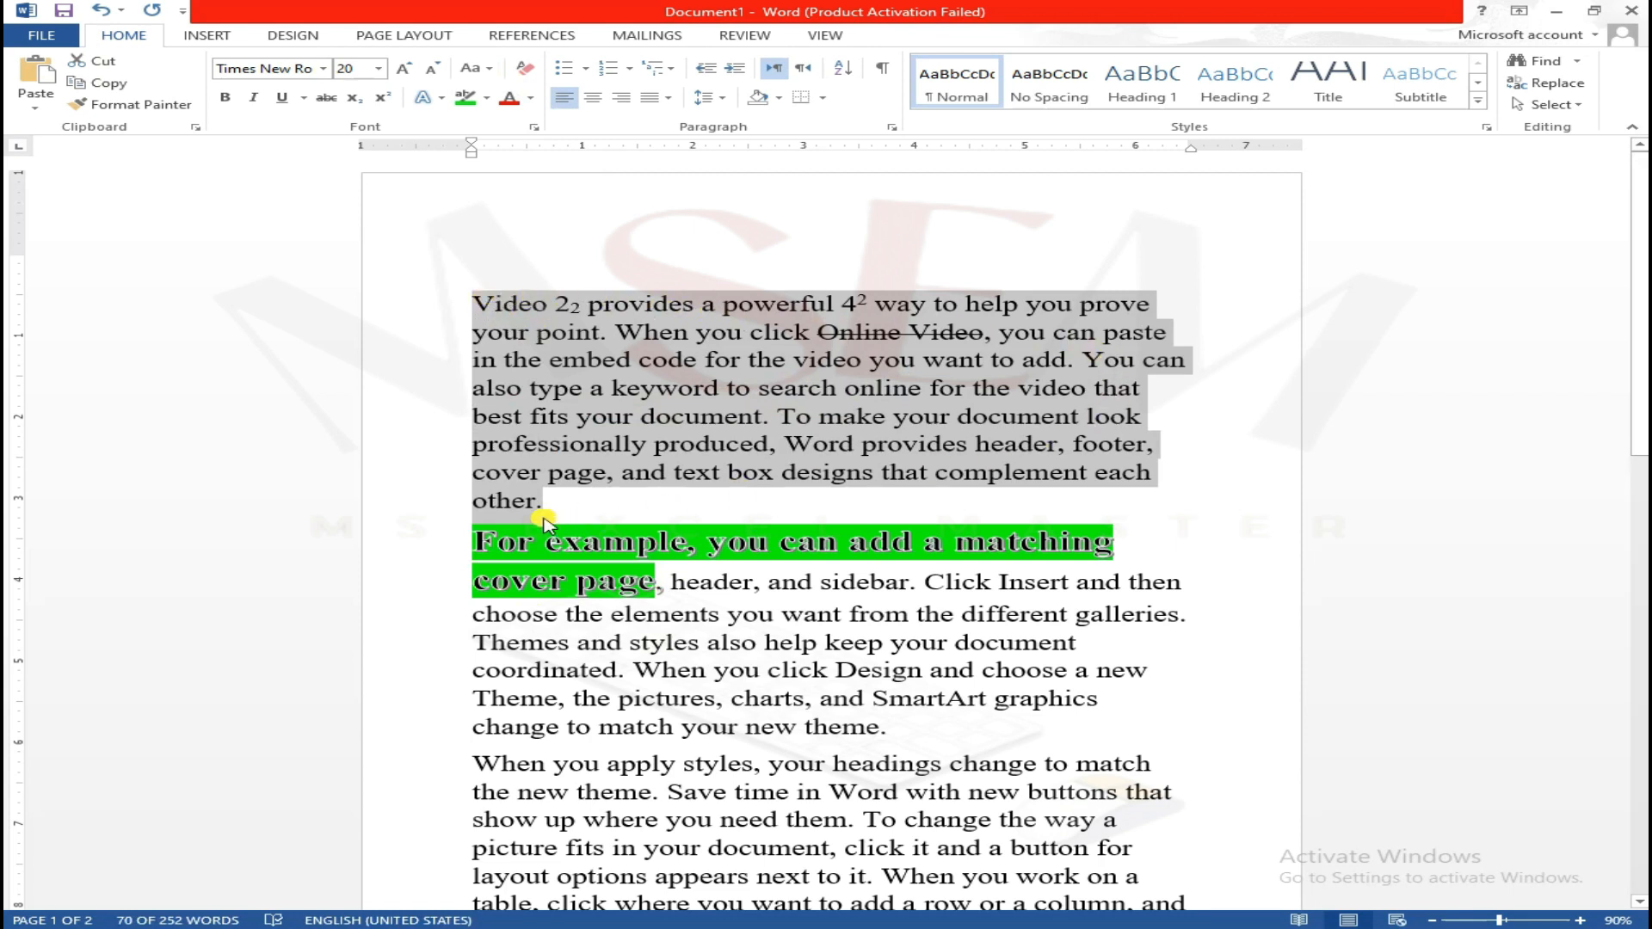
left_click(494, 70)
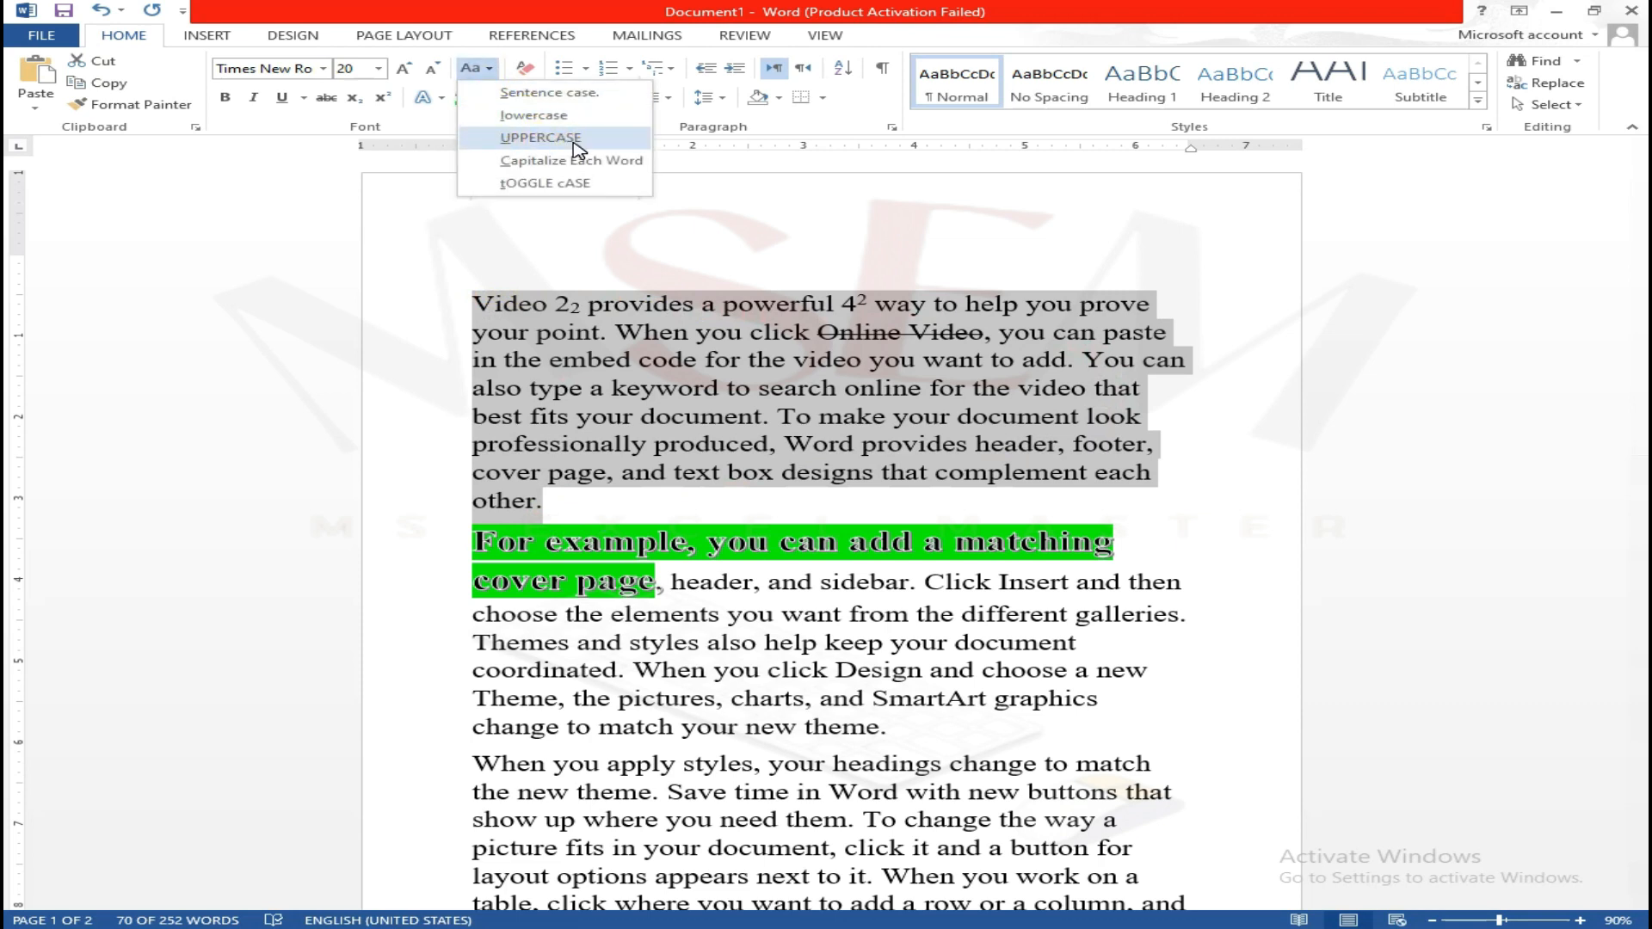
left_click(574, 146)
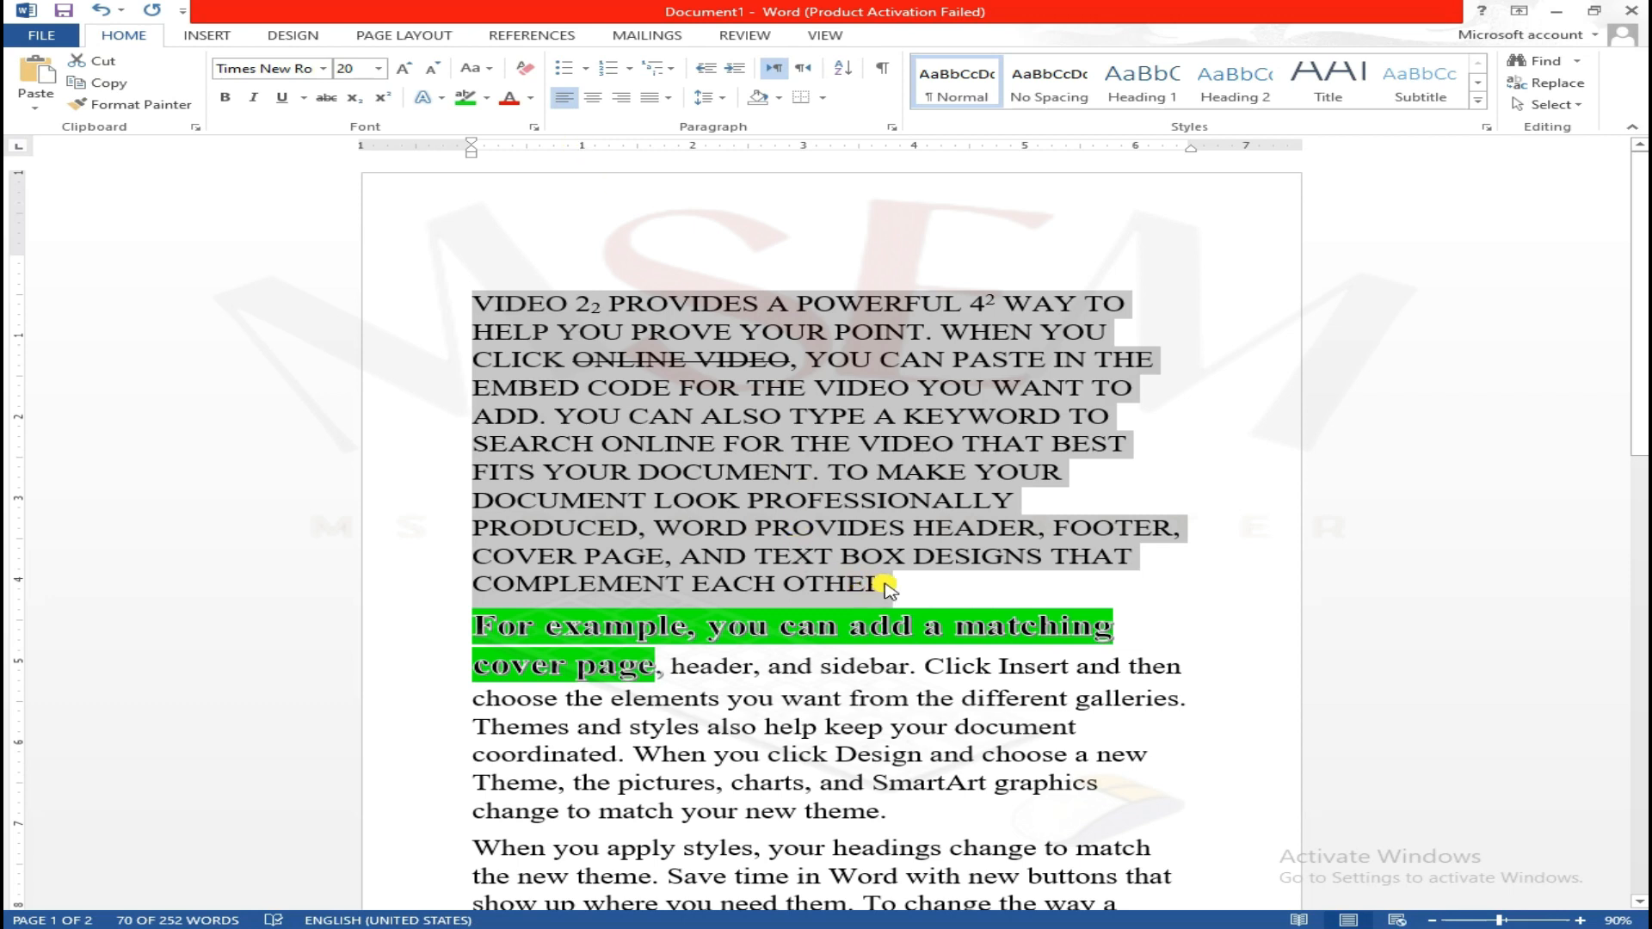
Step: Change the case of the entire first paragraph to lowercase and finally to Sentence case
left_click(475, 68)
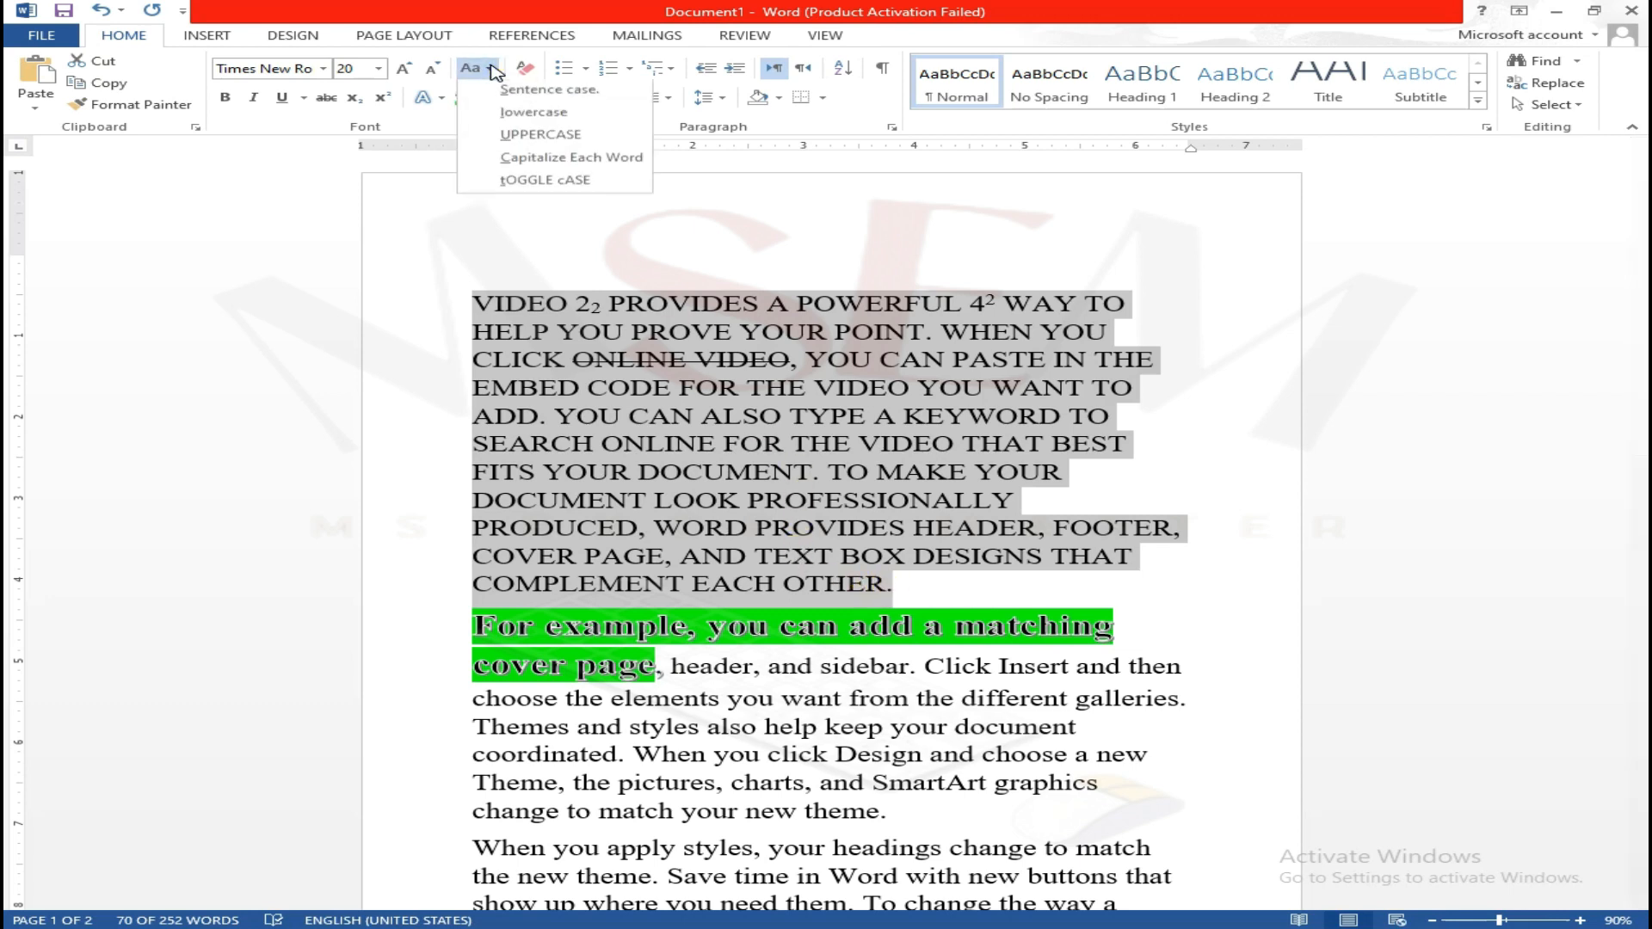
left_click(530, 117)
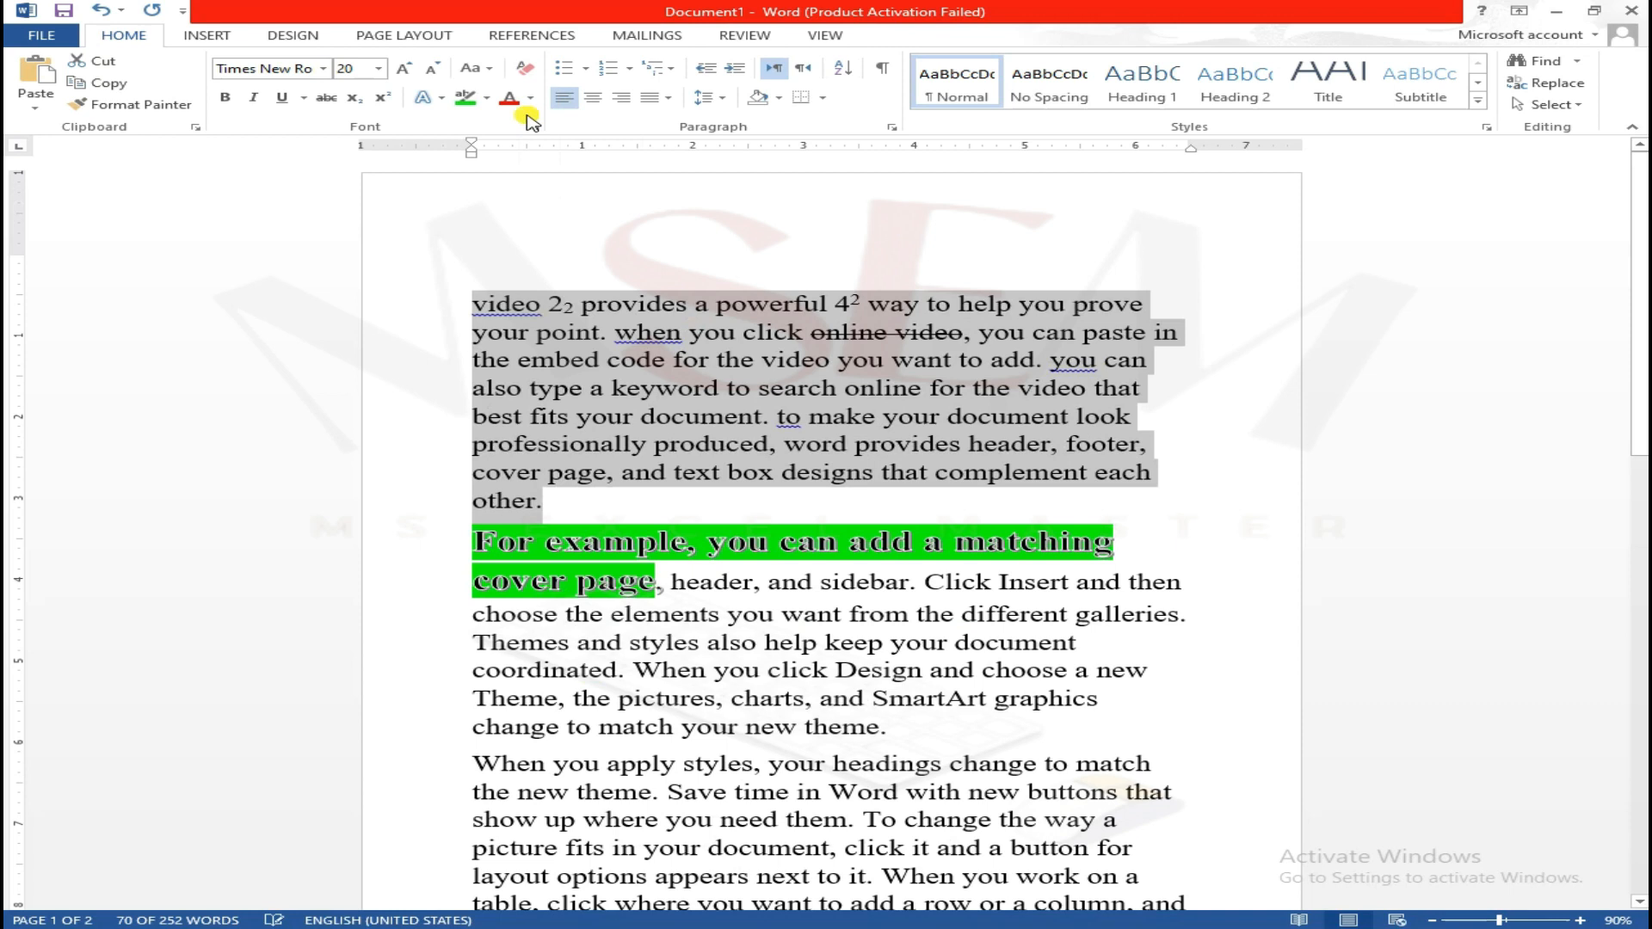
left_click(491, 72)
left_click(548, 94)
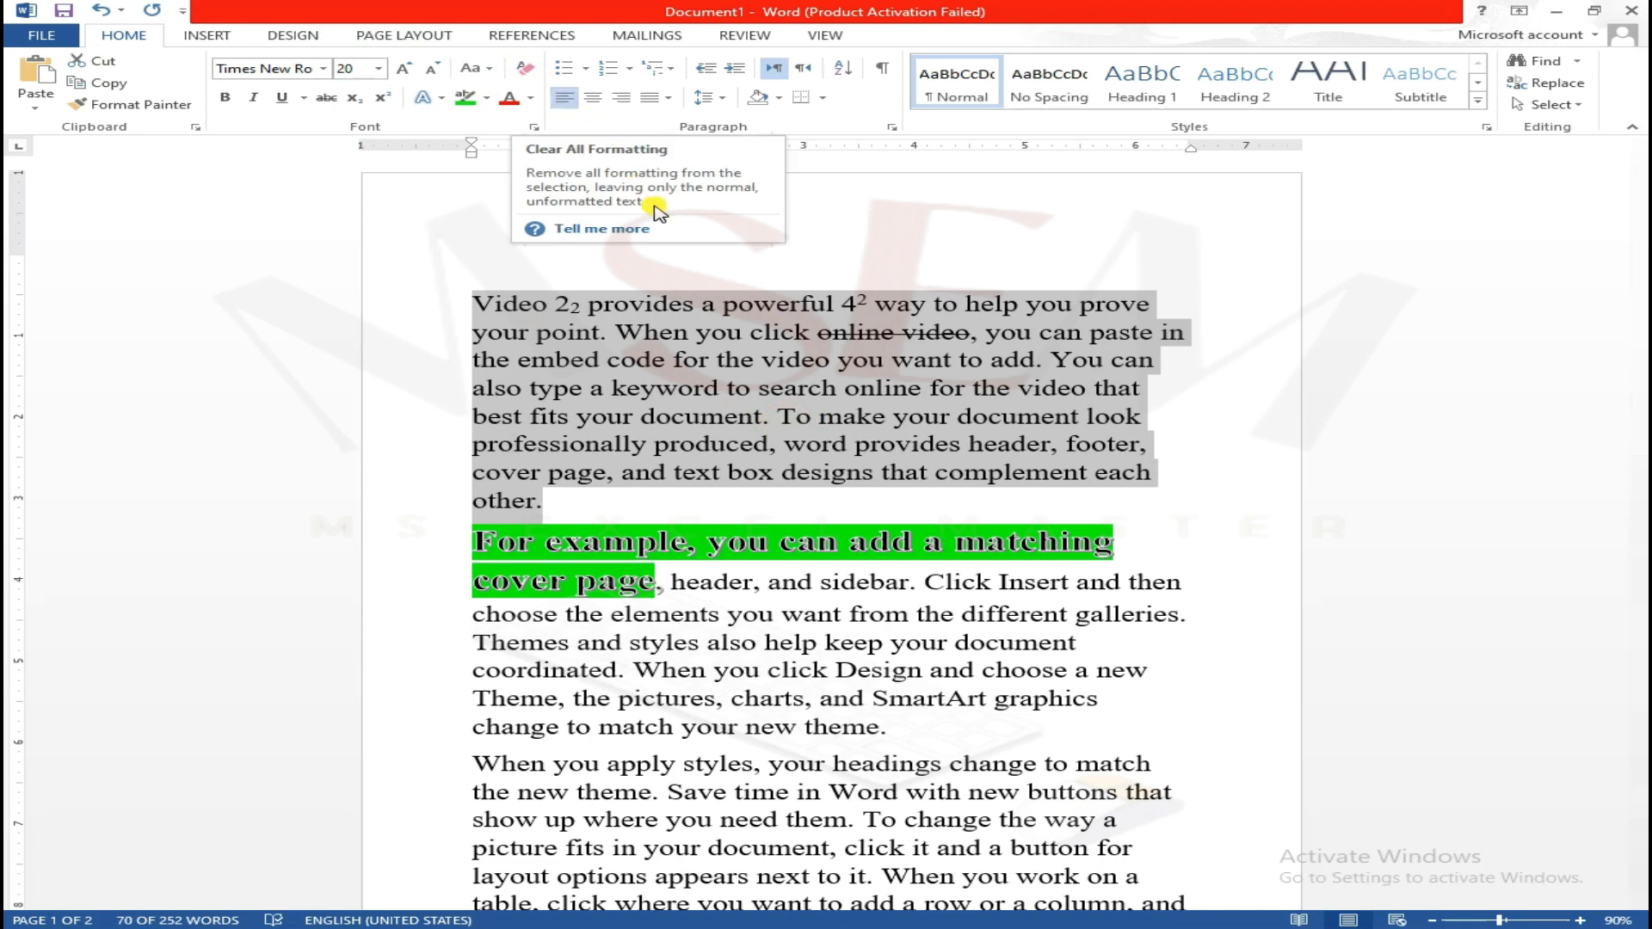
left_click(656, 388)
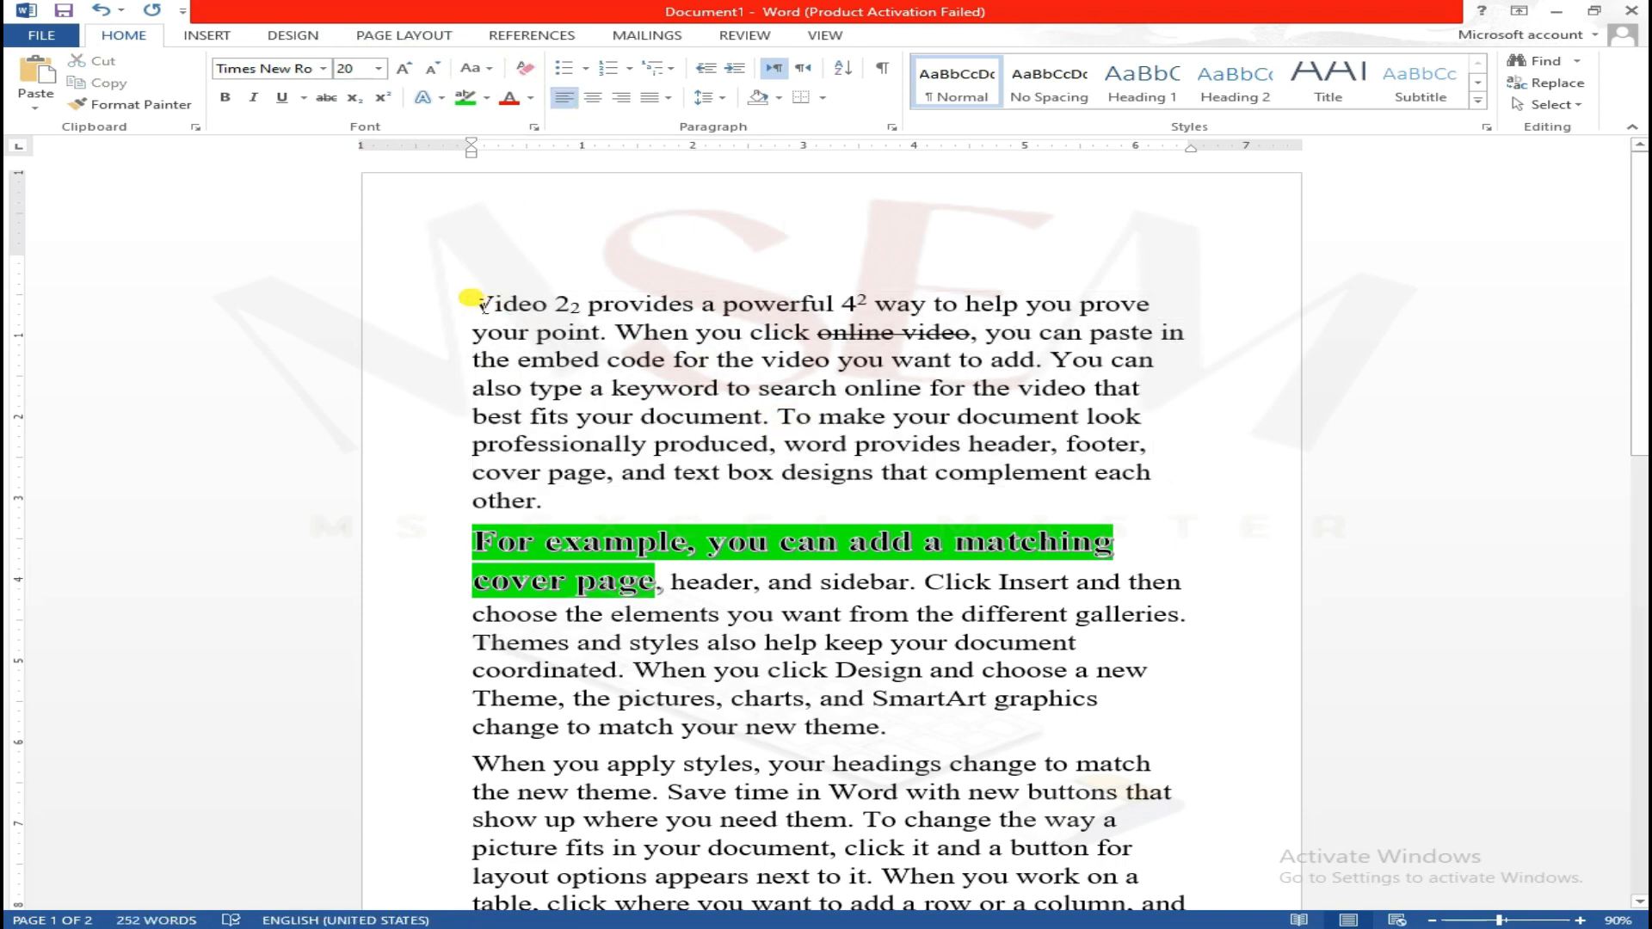
Step: Clear all formatting from the first paragraph and the opening lines of the second paragraph
mouse_move(480, 306)
left_mouse_down()
mouse_move(557, 506)
mouse_move(826, 585)
mouse_move(1188, 594)
left_mouse_up()
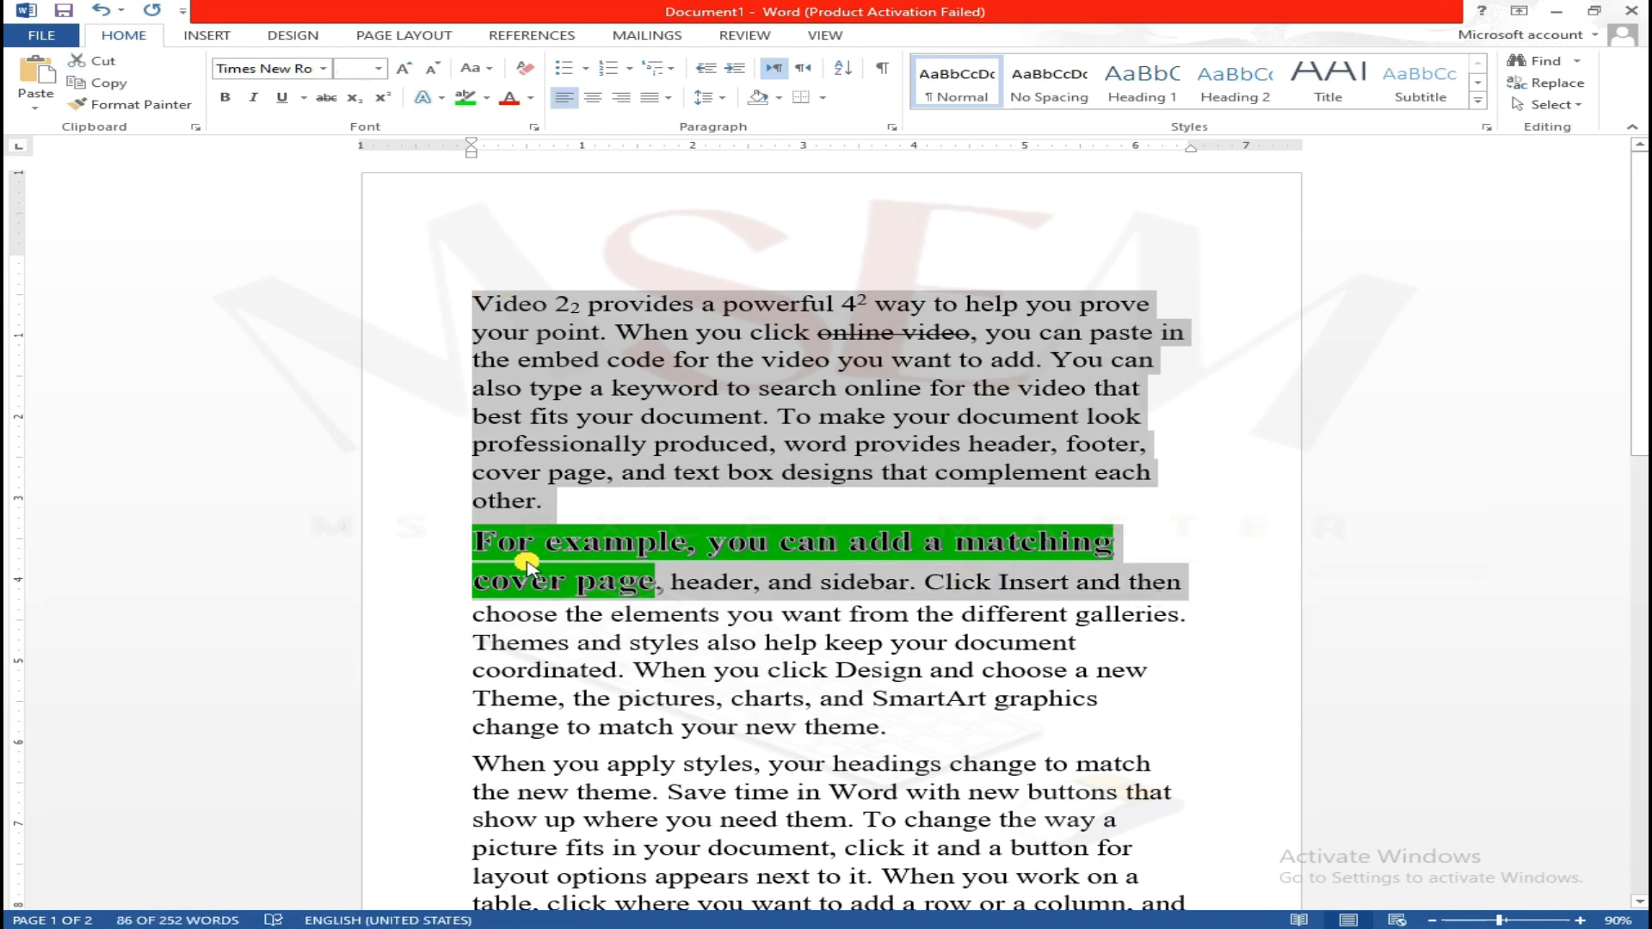
left_click(524, 69)
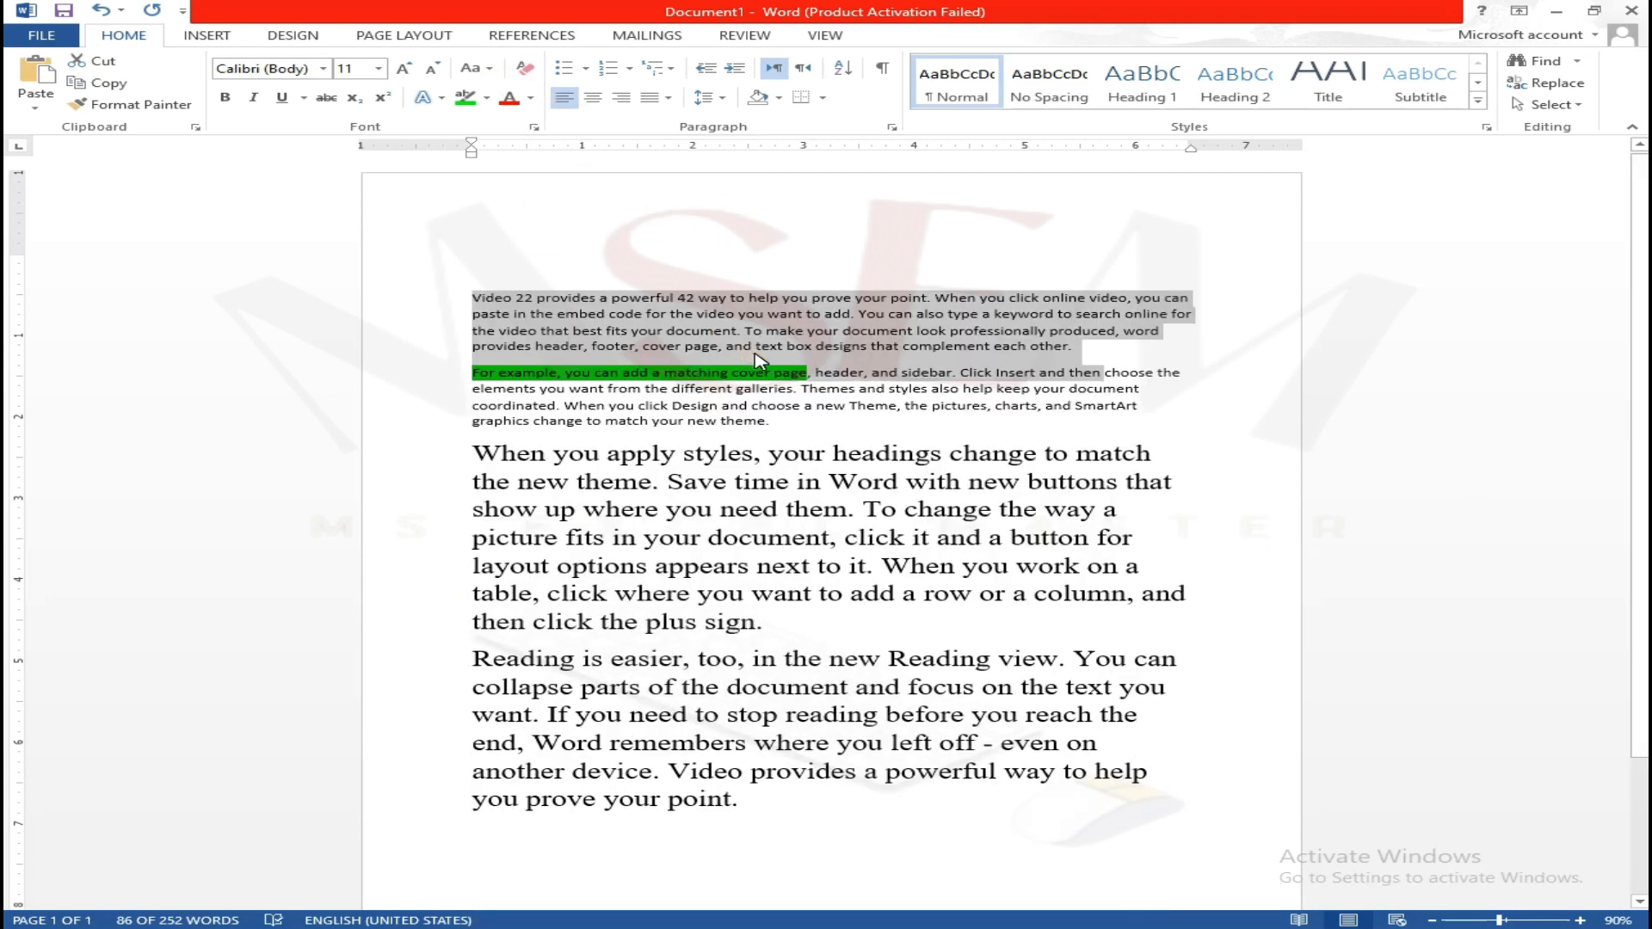
left_click(758, 360)
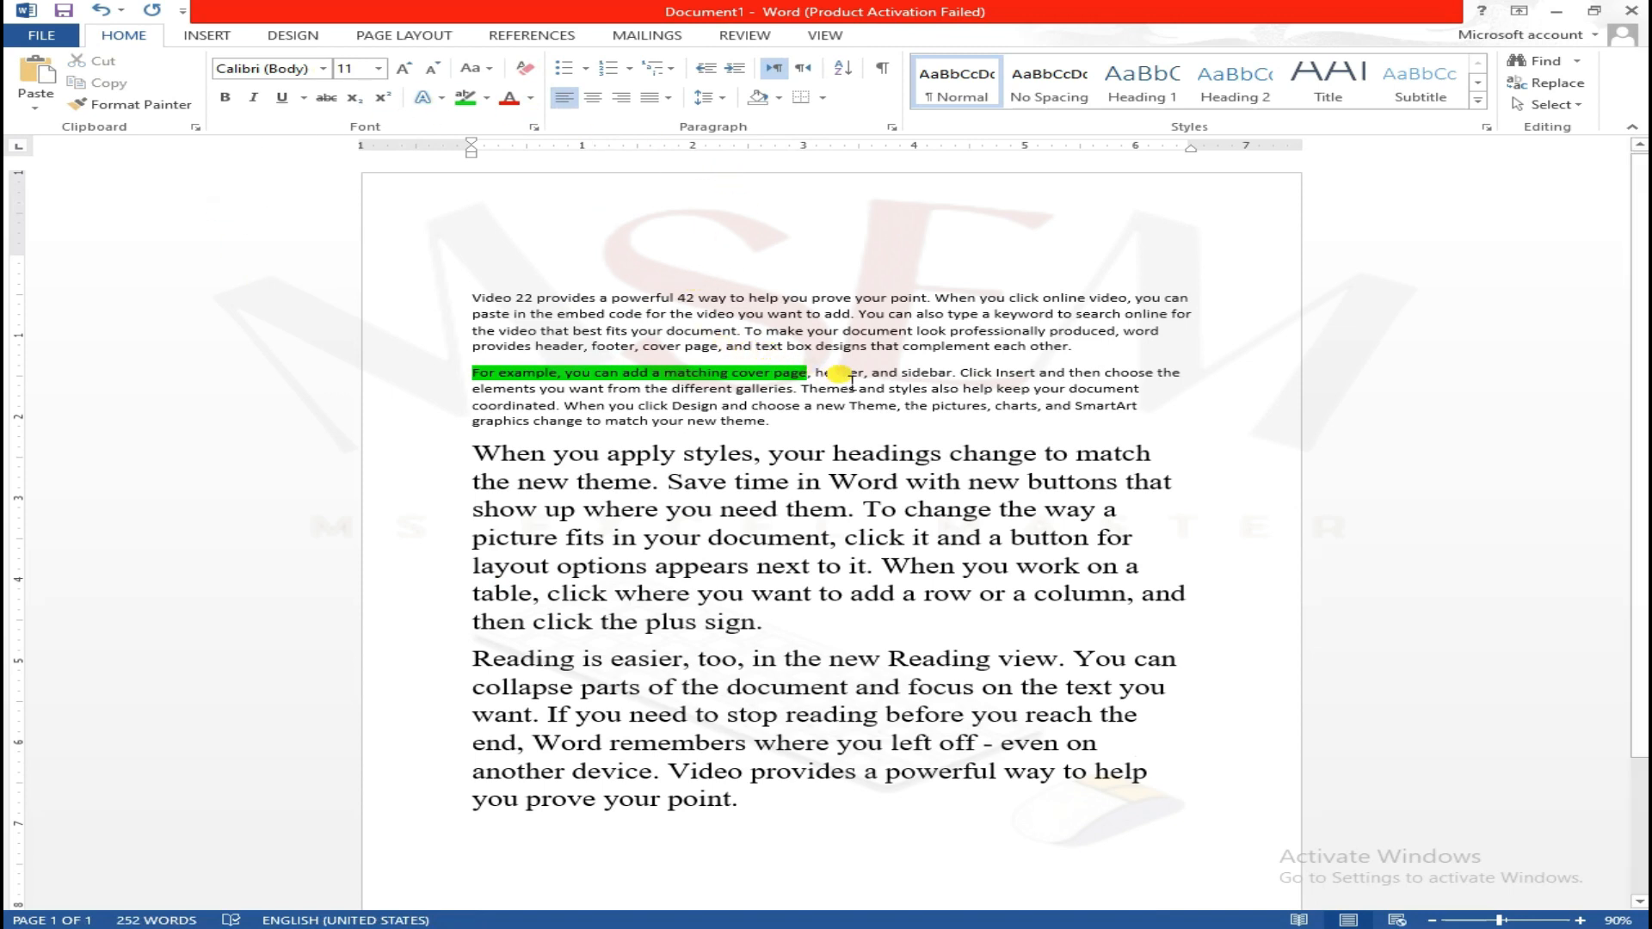
Step: Remove the green highlight from the opening text of the second paragraph by setting its highlight to No Color
left_click_drag(899, 378, 471, 373)
left_click(487, 98)
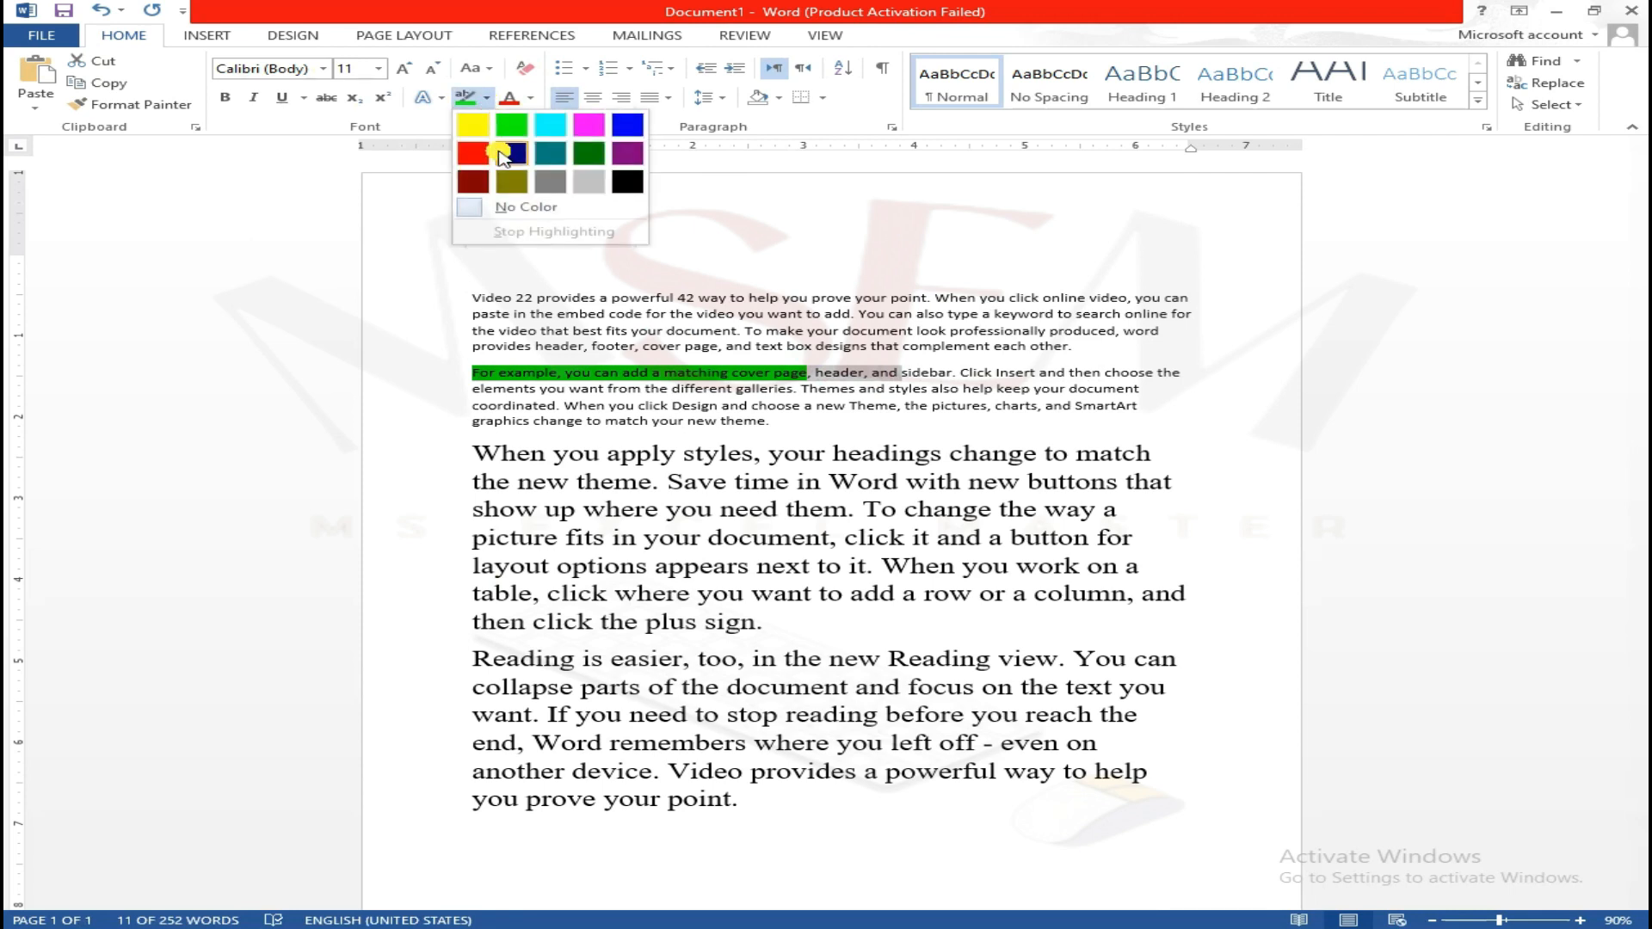
left_click(527, 209)
left_click(699, 428)
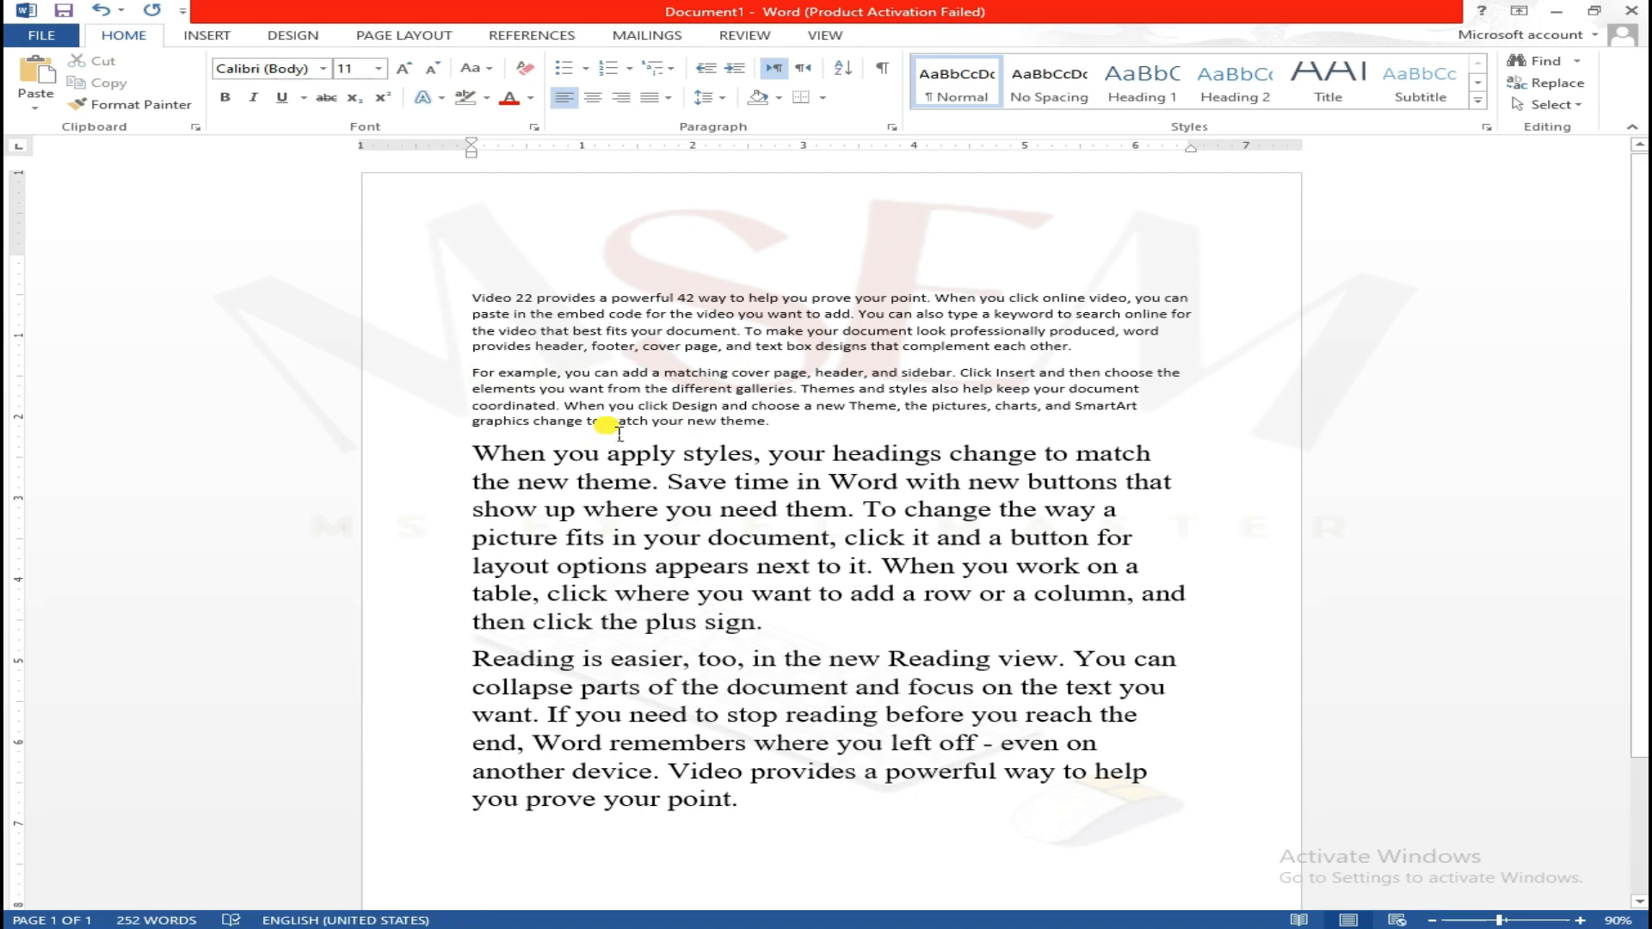
Step: Clear all formatting from the last two paragraphs, from "When you apply styles" to the end of the document
left_click_drag(485, 458, 781, 763)
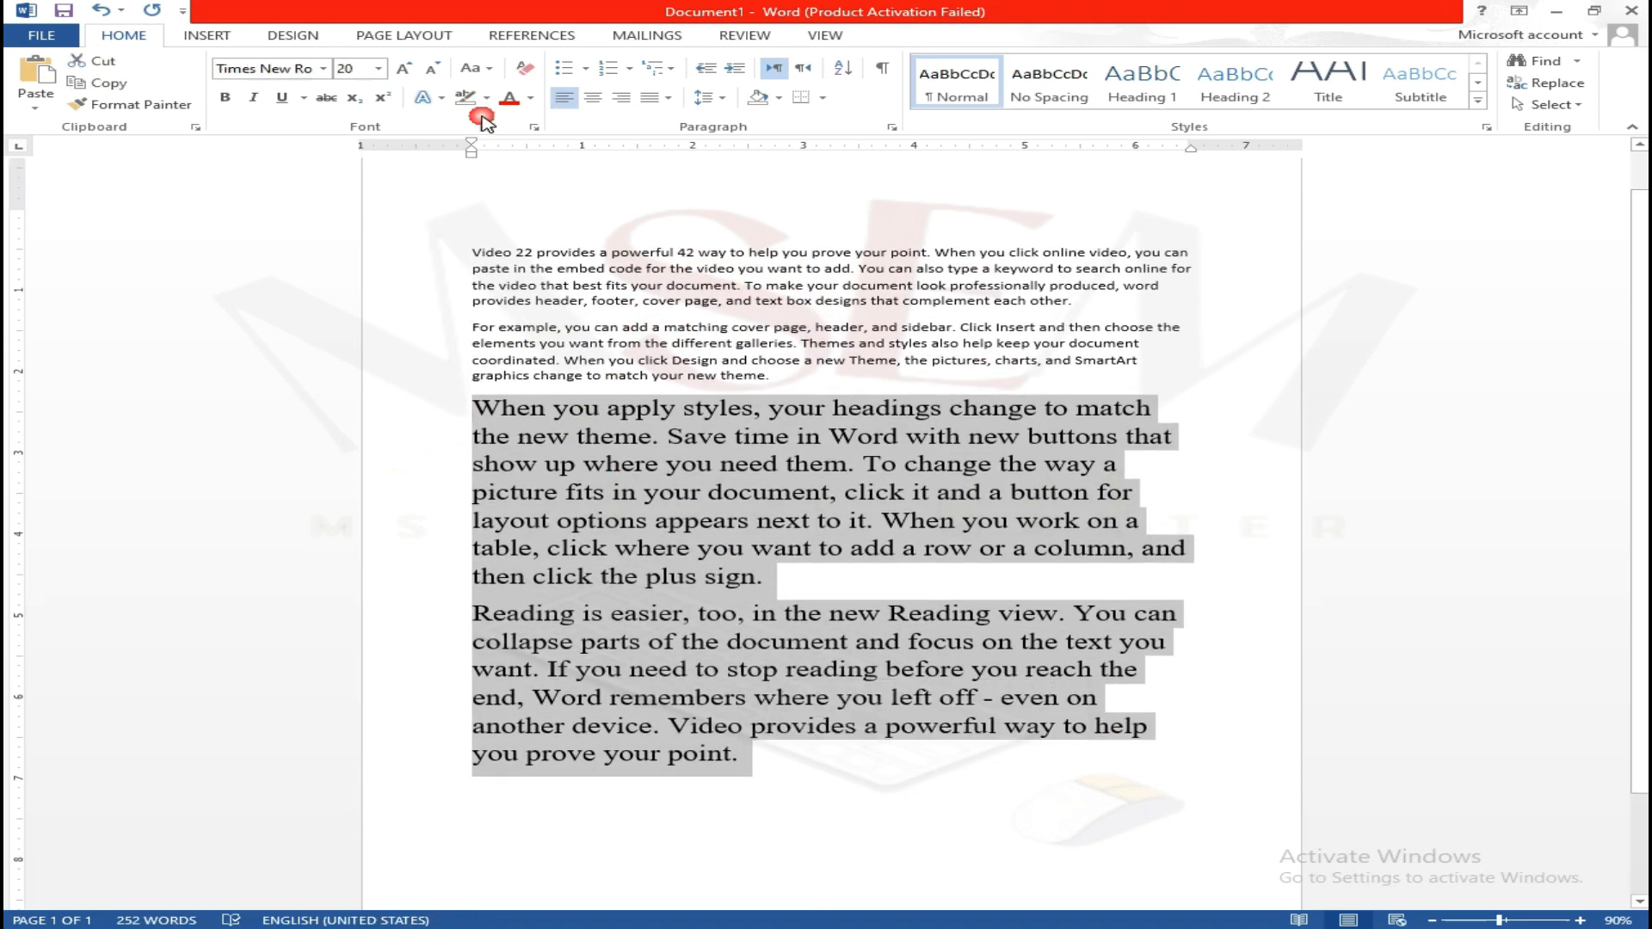
left_click(527, 71)
left_click(706, 493)
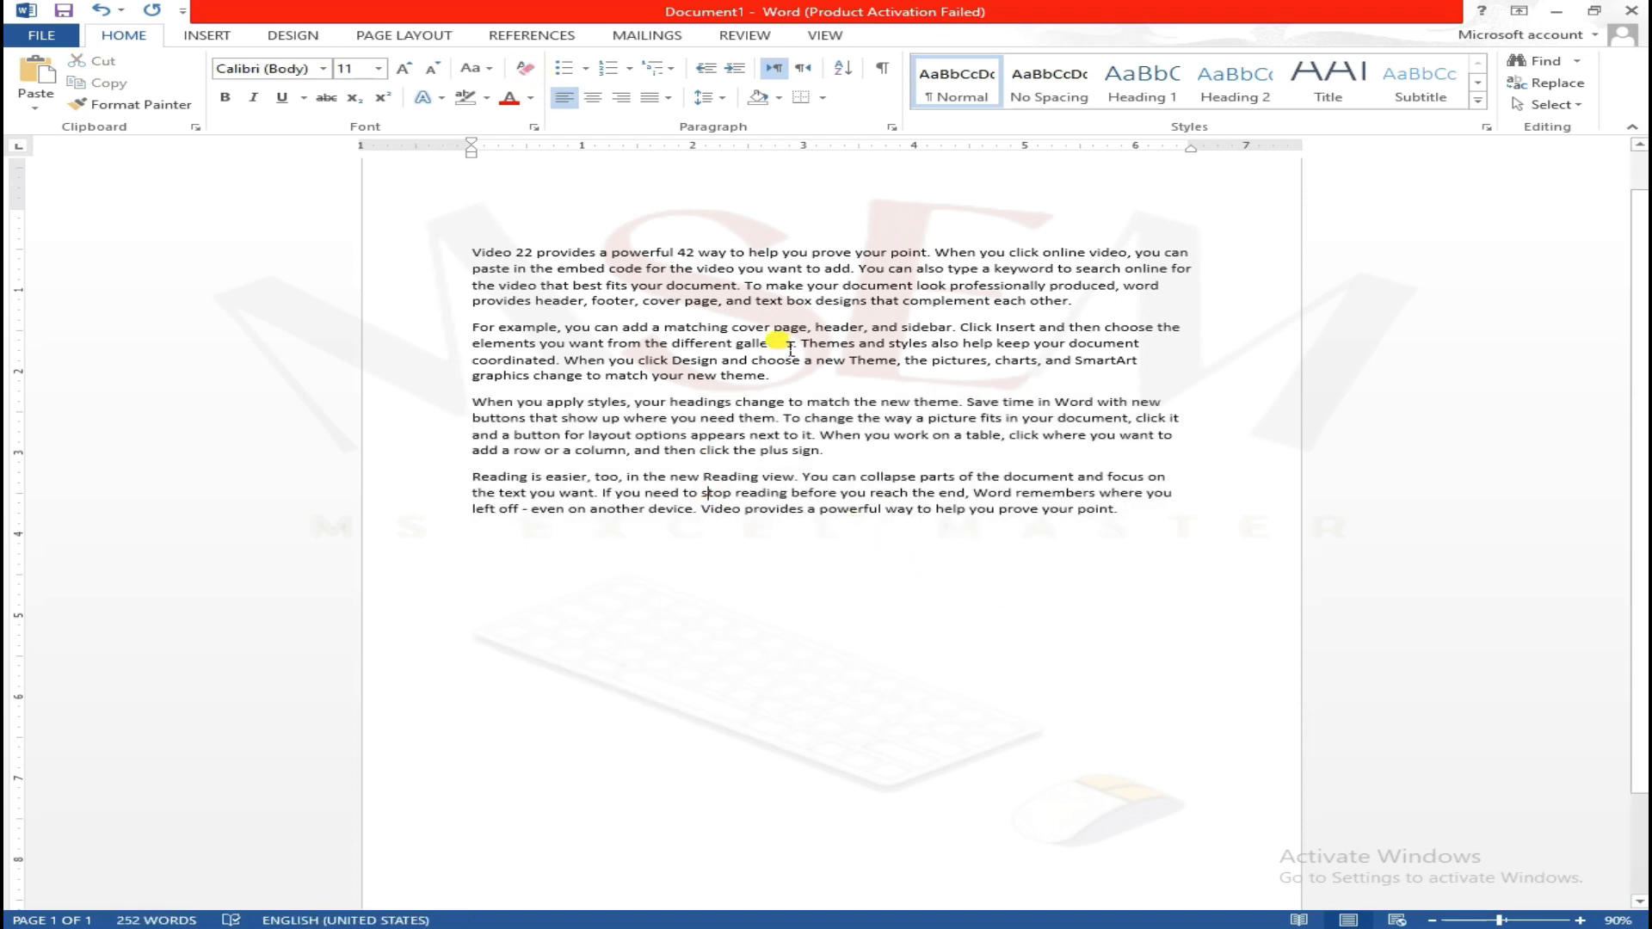
scroll(787, 336, "up", 4, "ctrl")
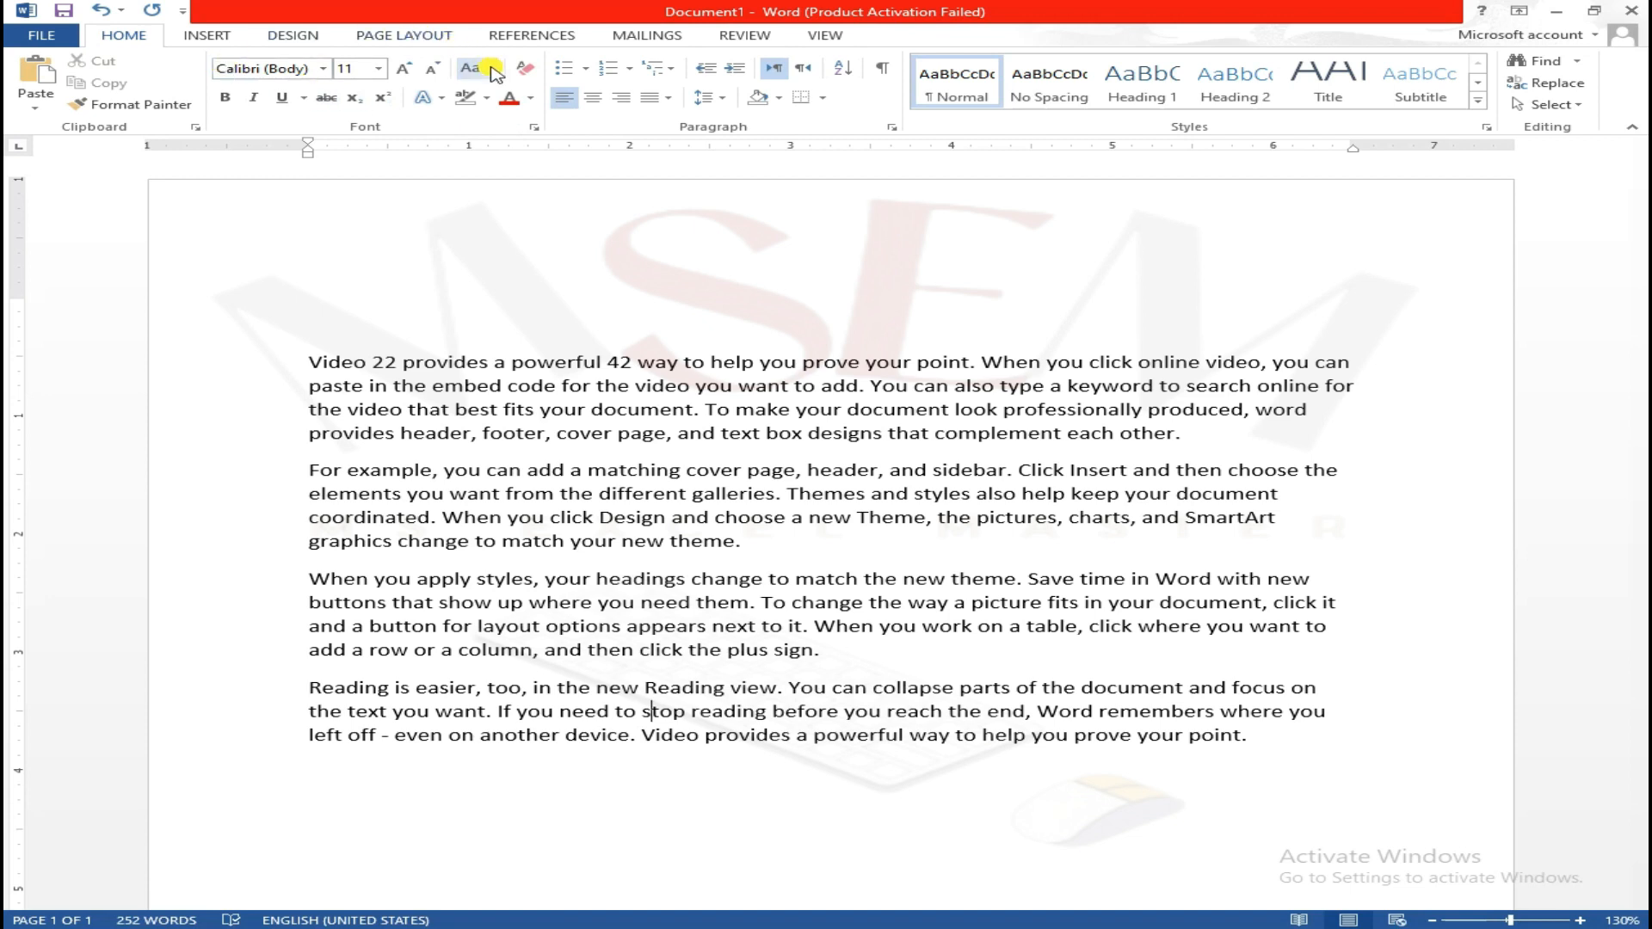
Step: Switch to the browser and look through the uploaded videos of the MS Excel Master channel on YouTube
left_click(775, 928)
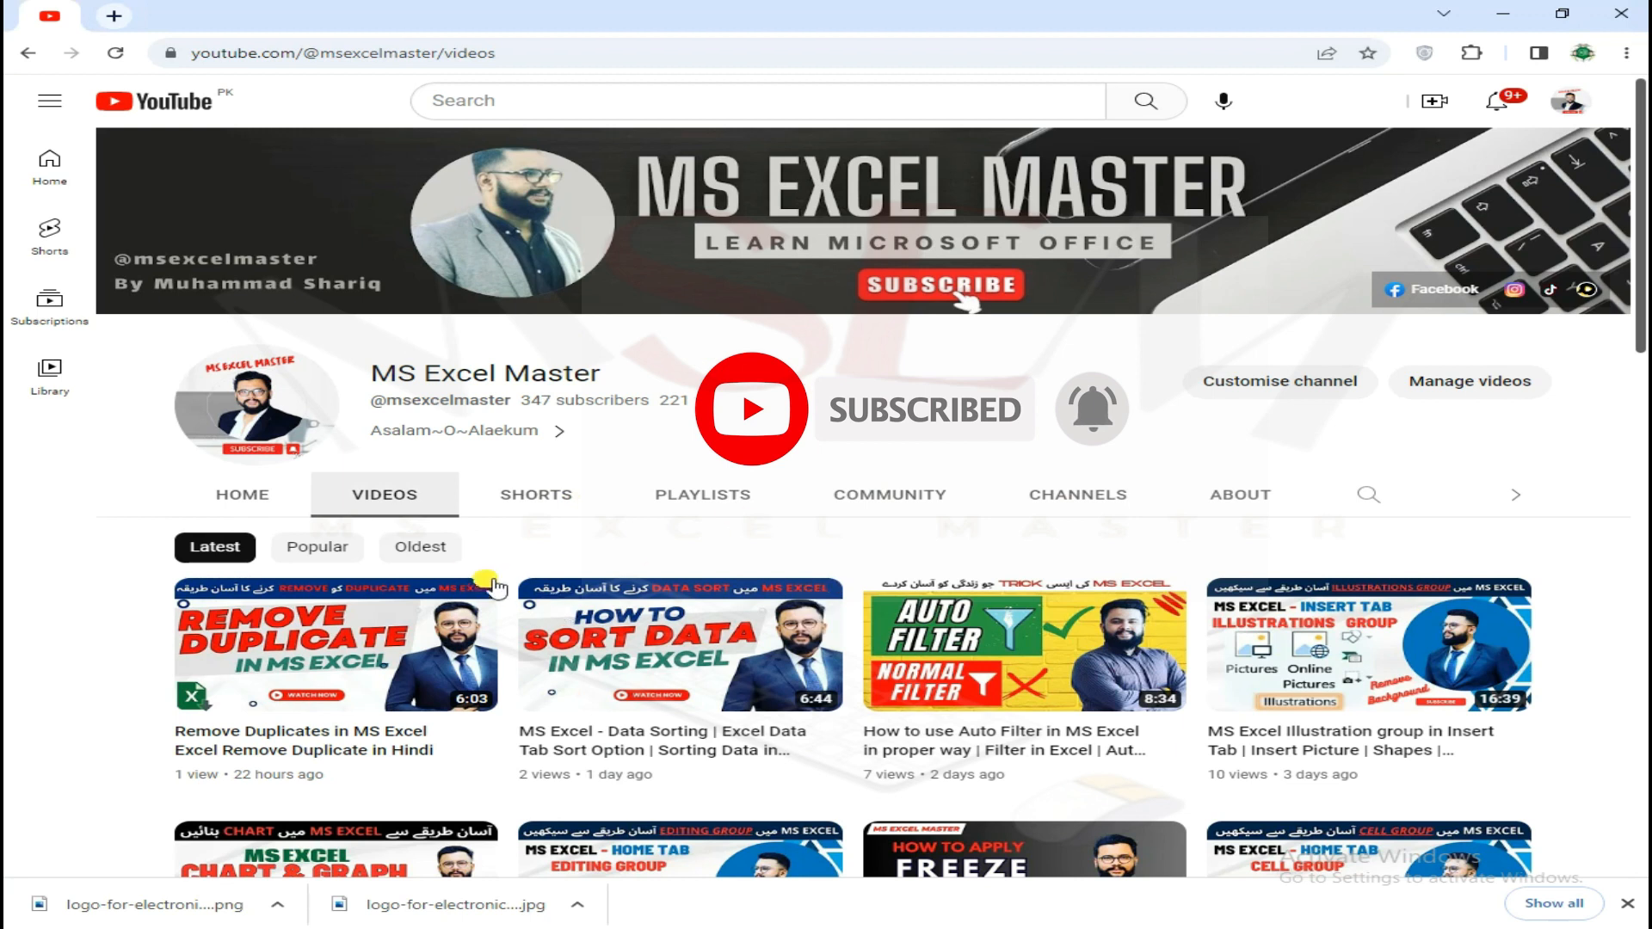
scroll(501, 641, "down", 3)
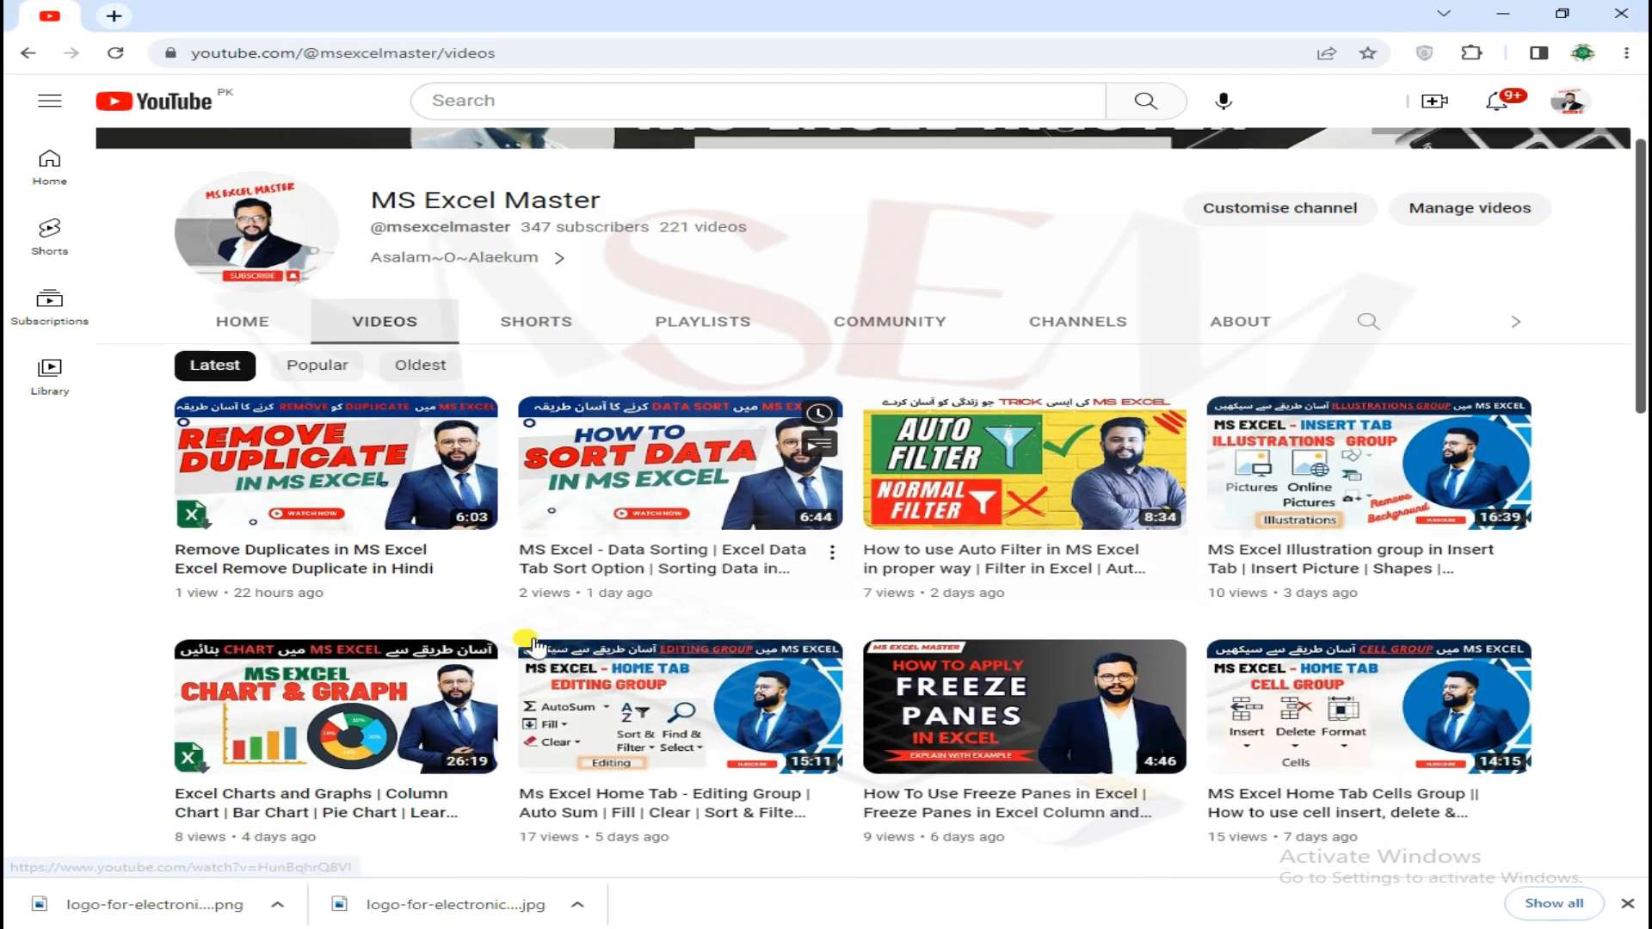
key("ctrl+plus")
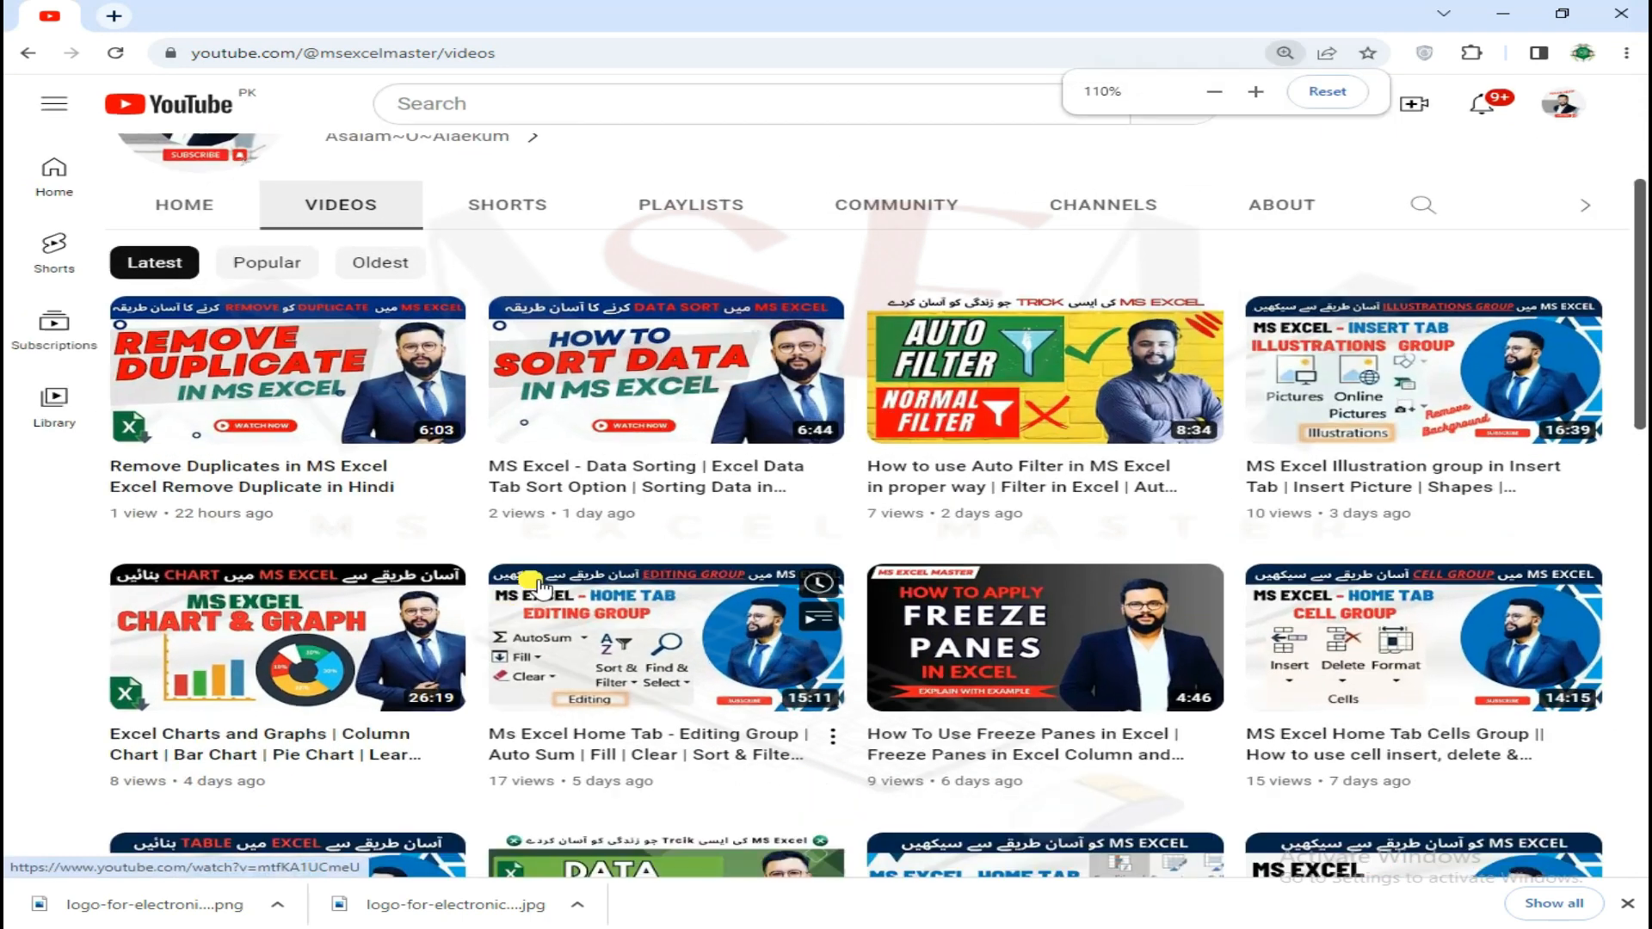
key("ctrl+minus")
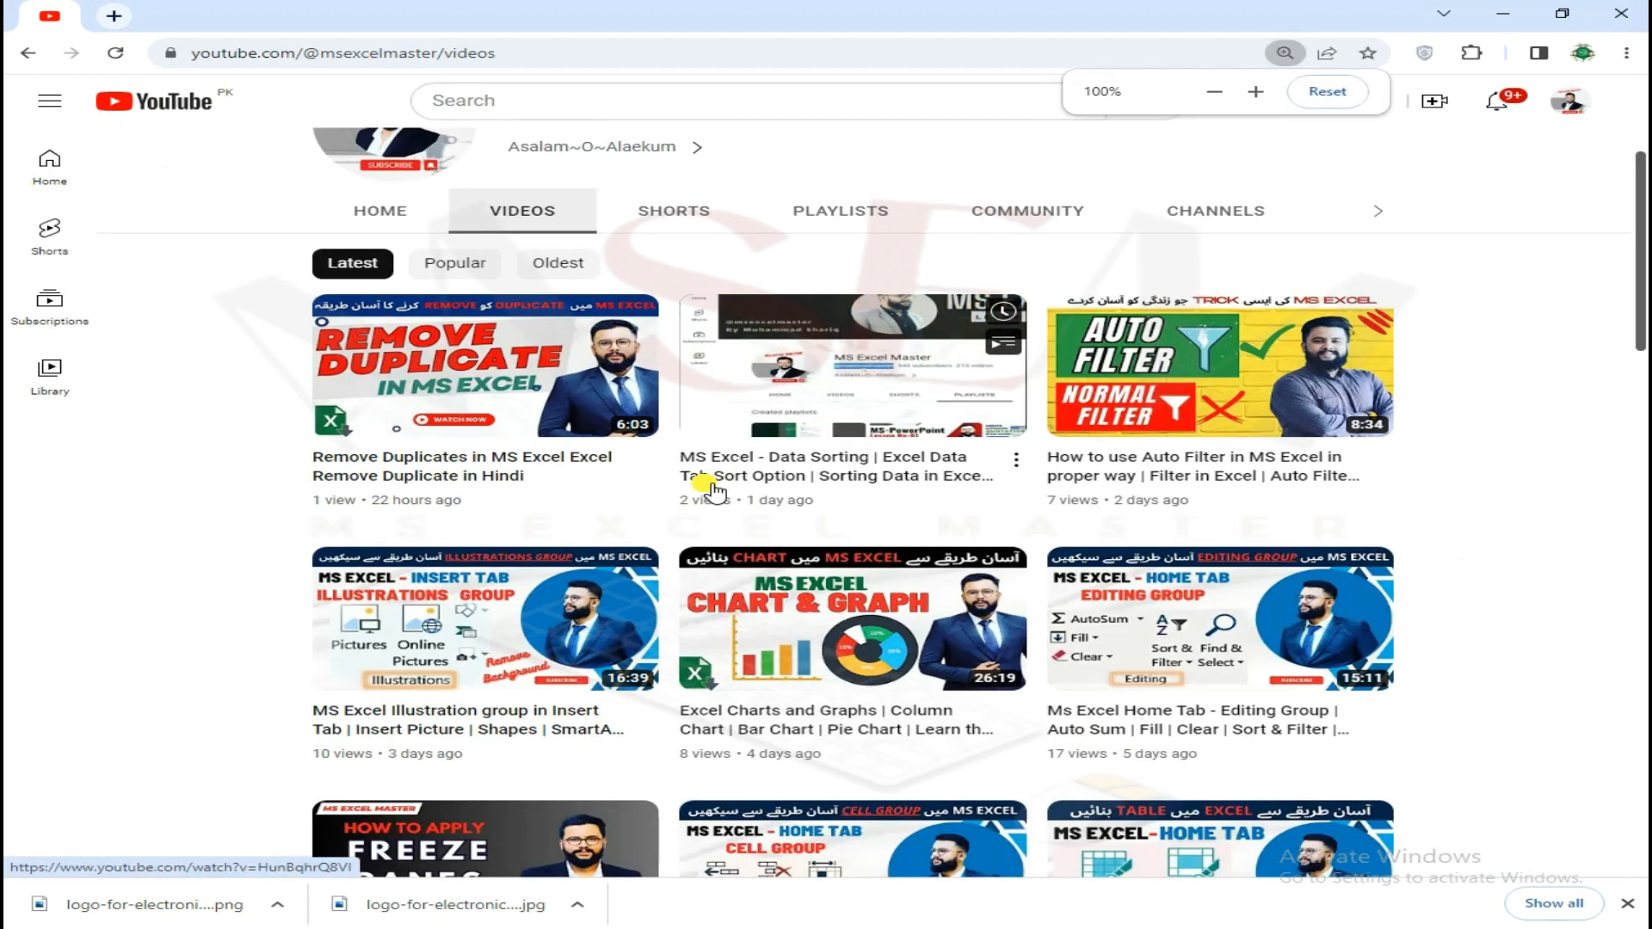
scroll(672, 515, "up", 3)
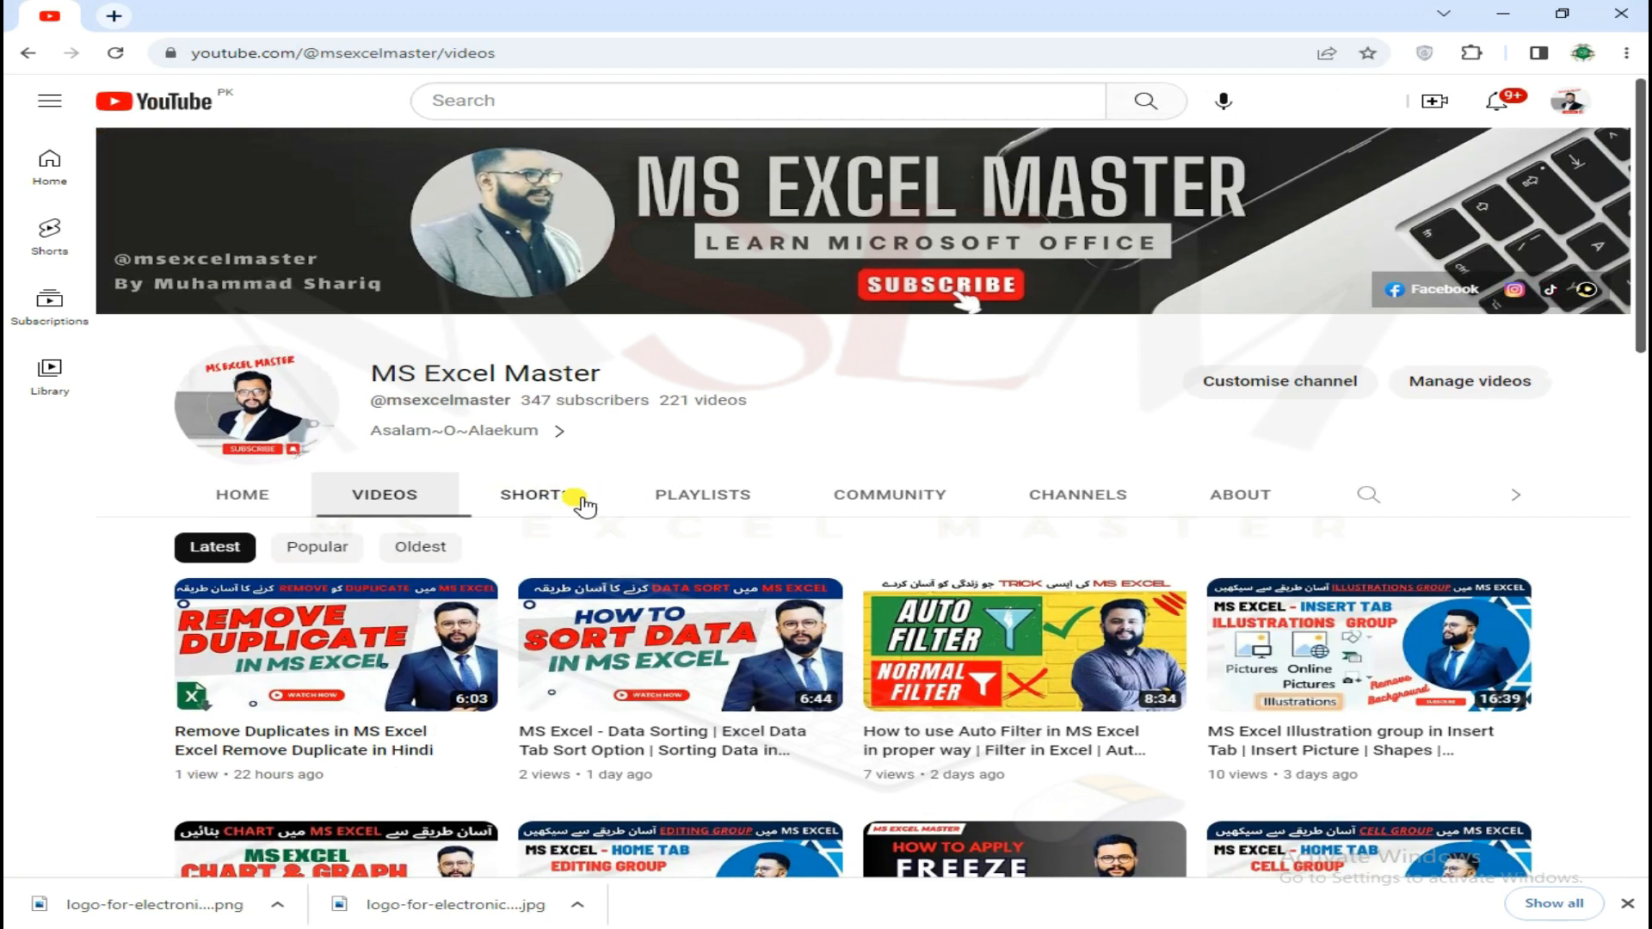
scroll(581, 504, "down", 4)
mouse_move(391, 584)
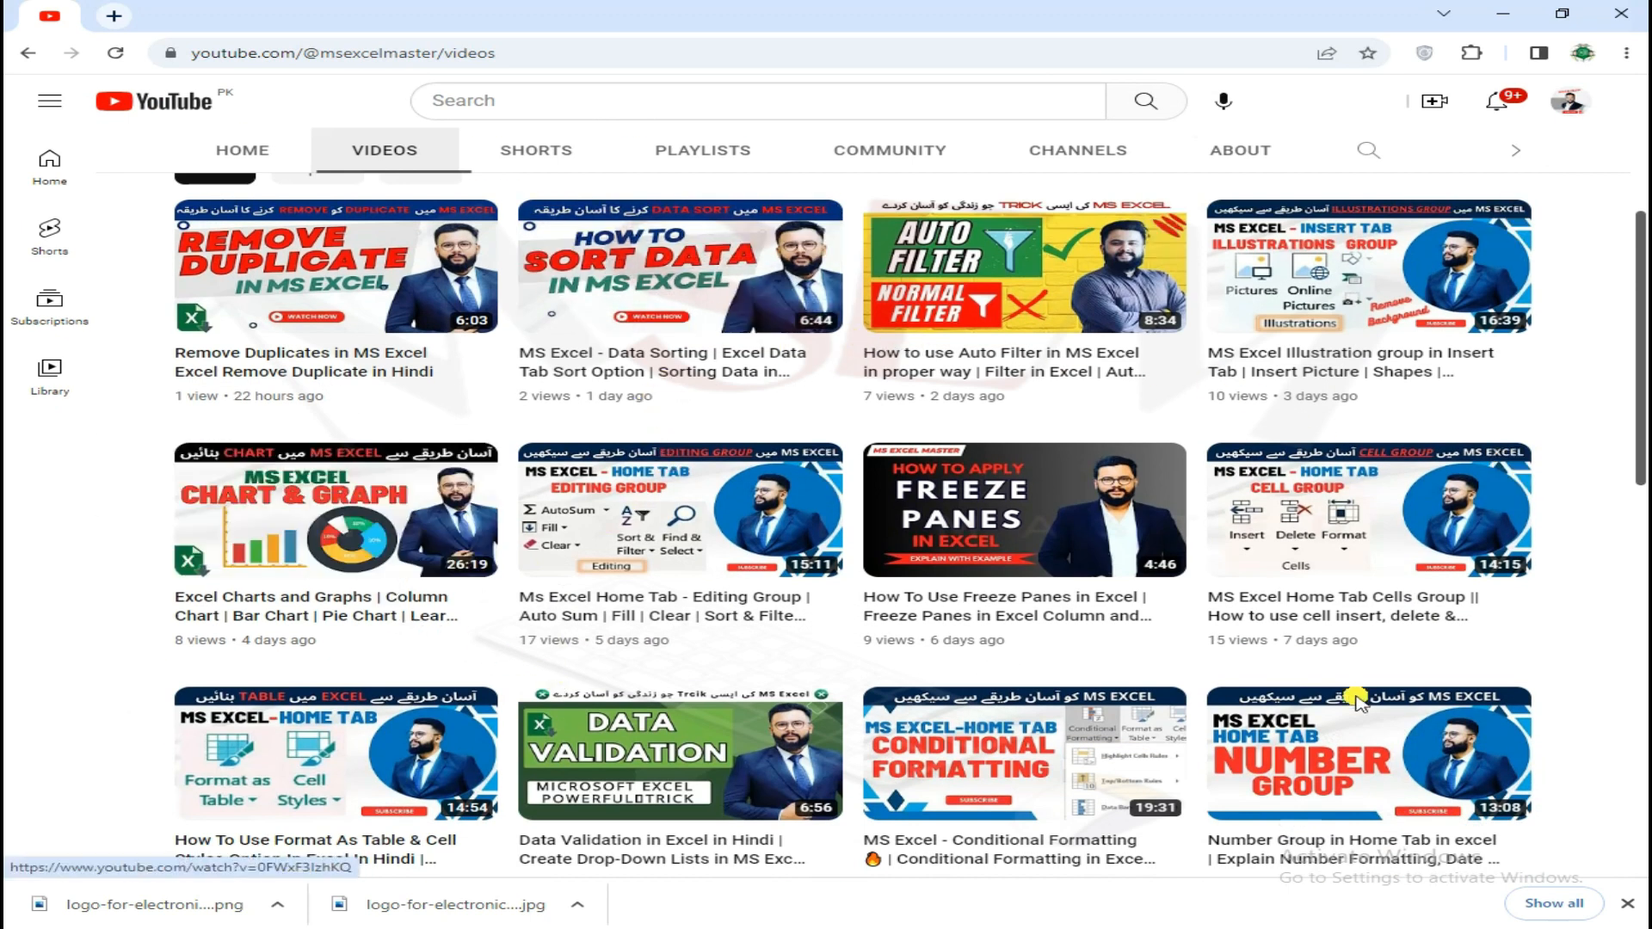
scroll(1357, 699, "down", 4)
mouse_move(246, 619)
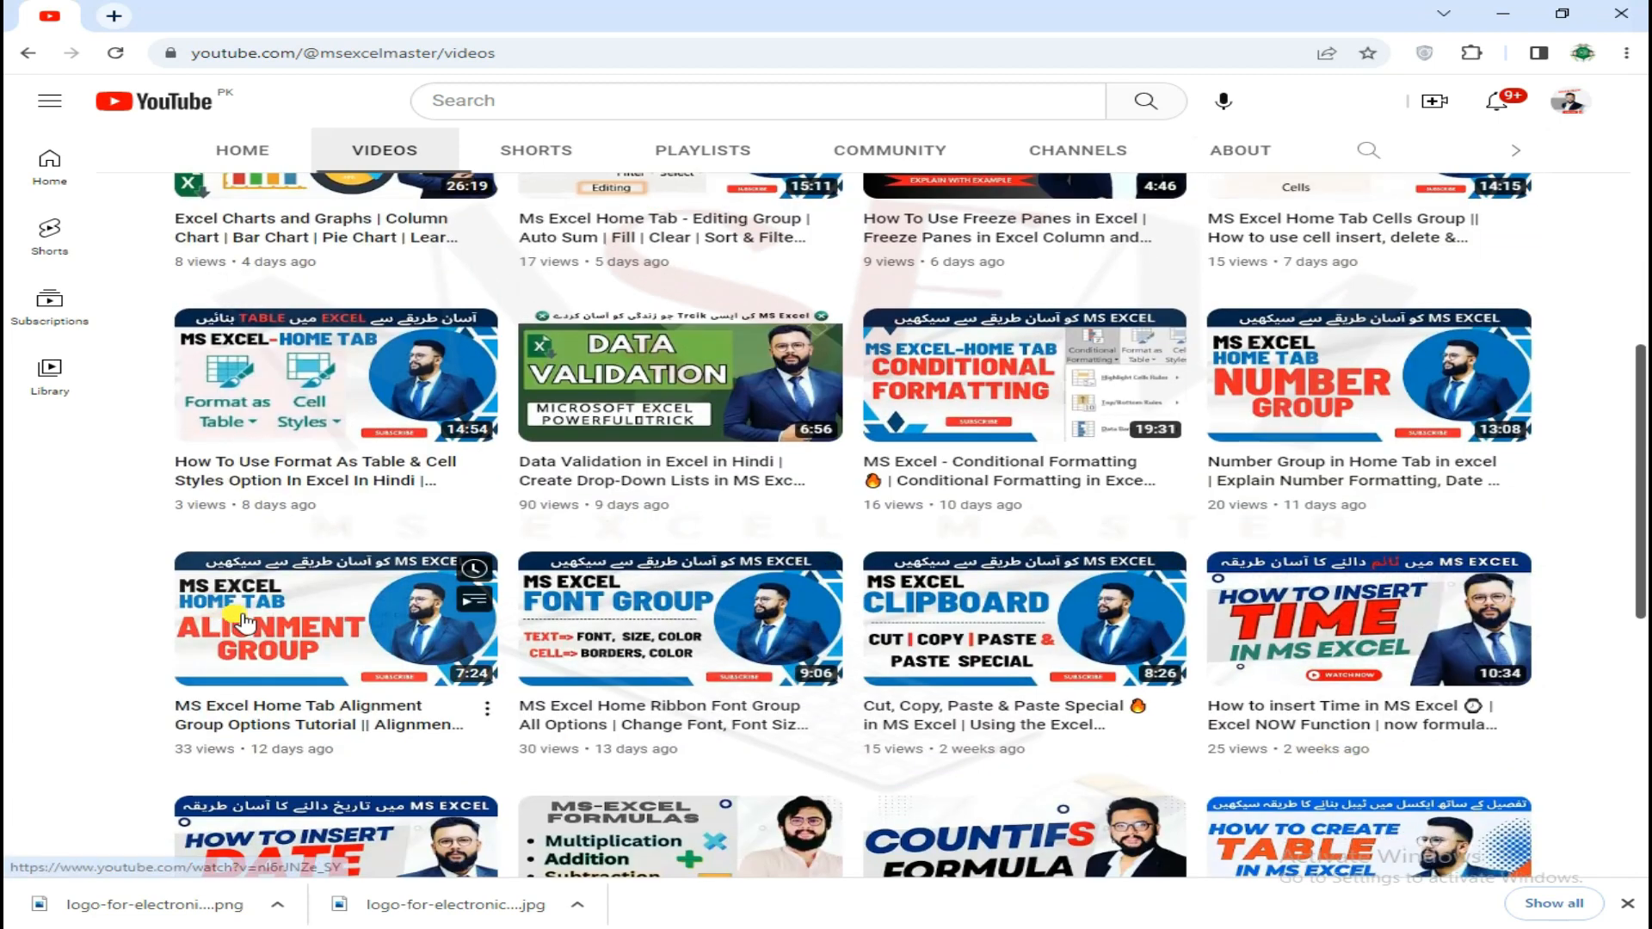
scroll(955, 723, "down", 2)
scroll(955, 723, "down", 2)
mouse_move(955, 723)
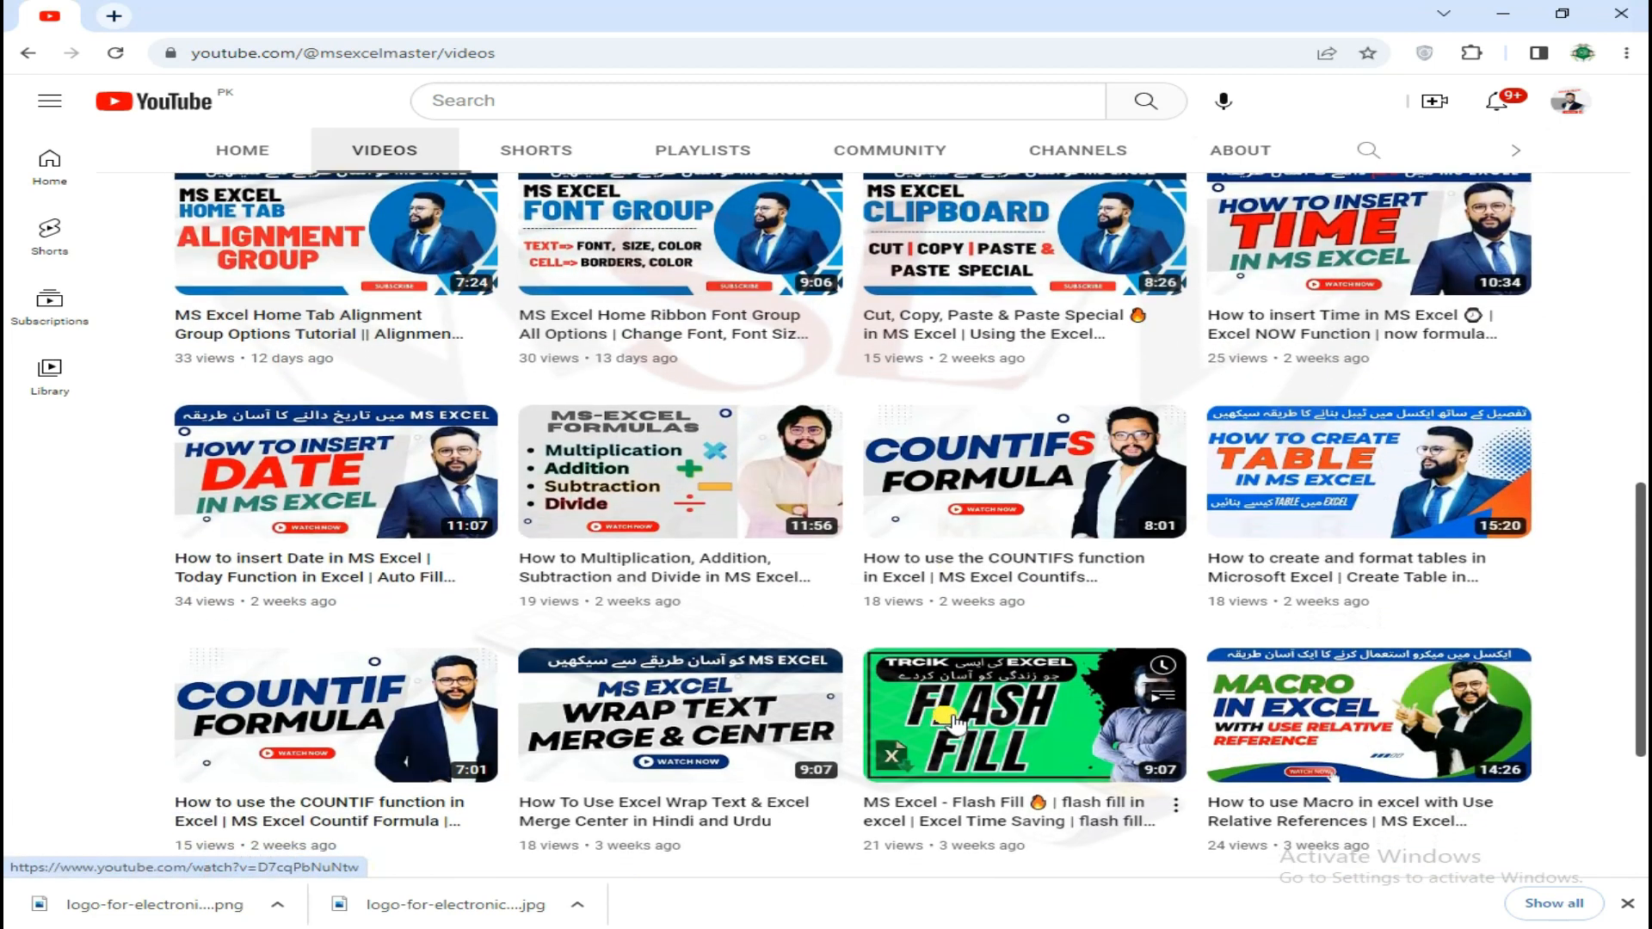
scroll(956, 723, "down", 2)
scroll(855, 723, "down", 3)
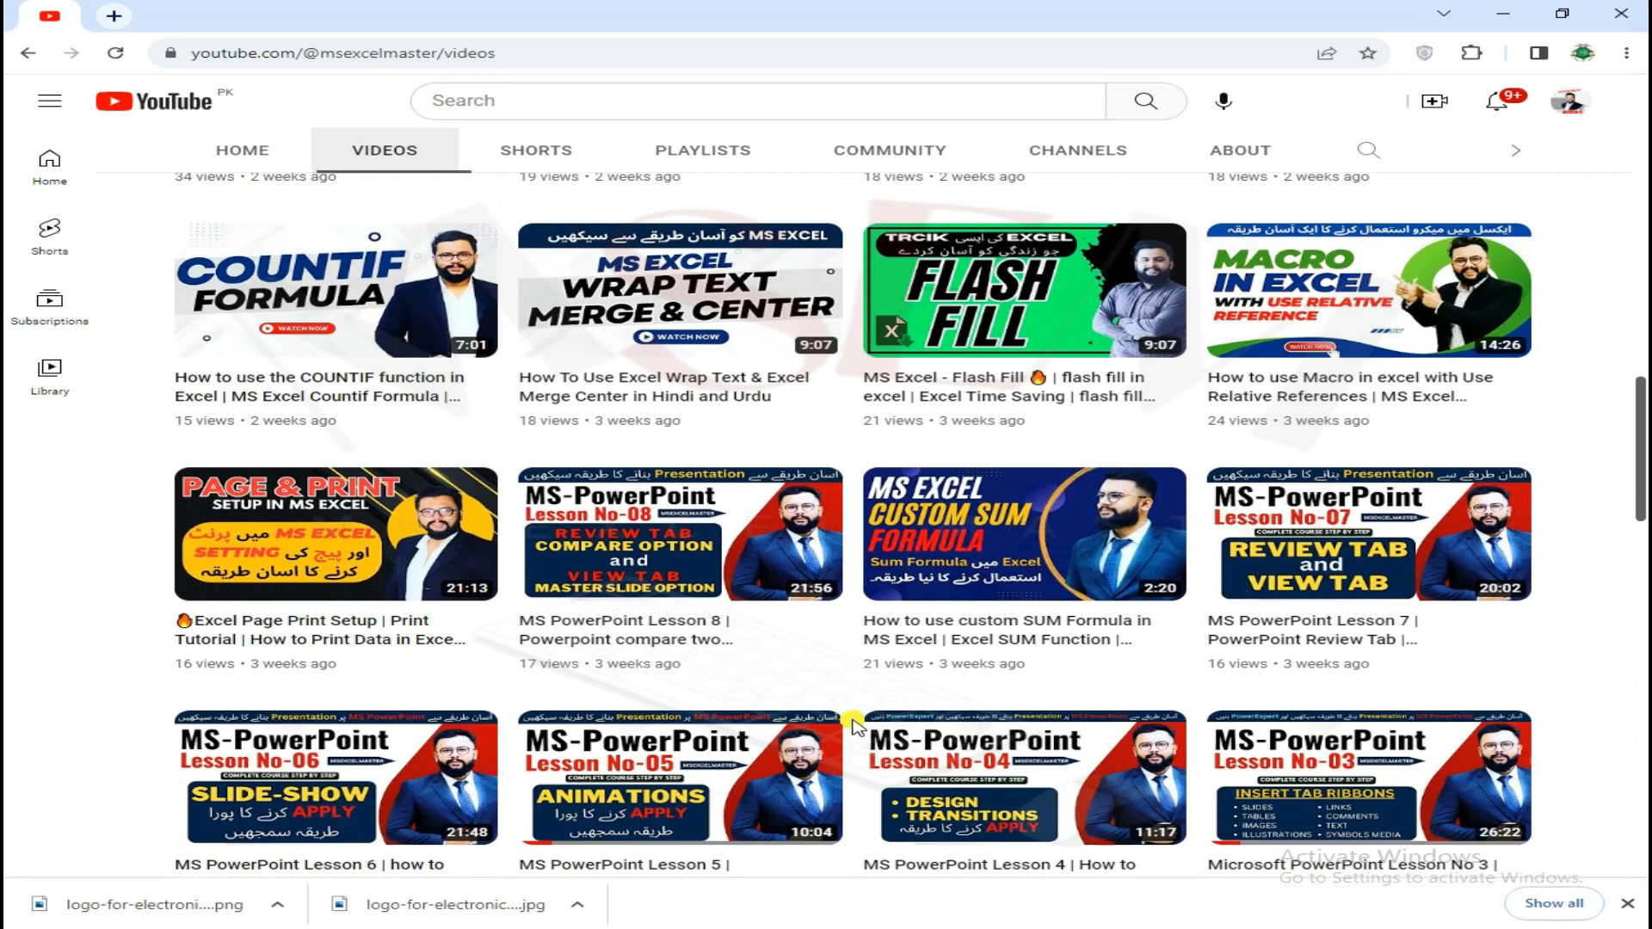
scroll(693, 295, "up", 10)
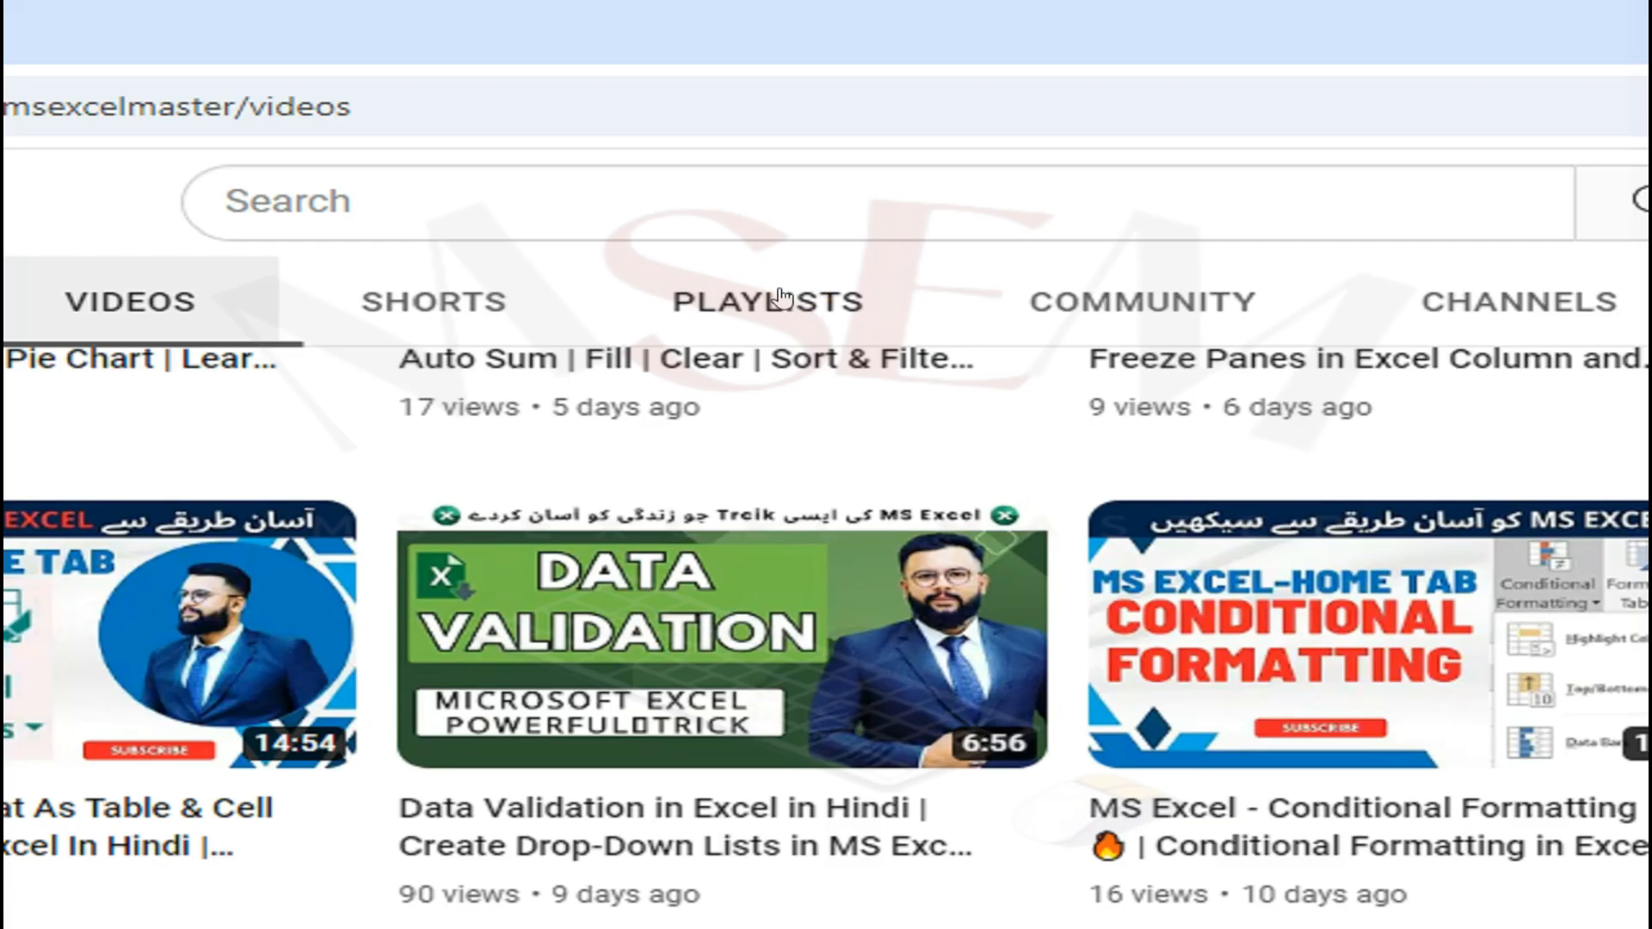
Step: Open the channel's playlists and look through them down to the end of the list
left_click(707, 150)
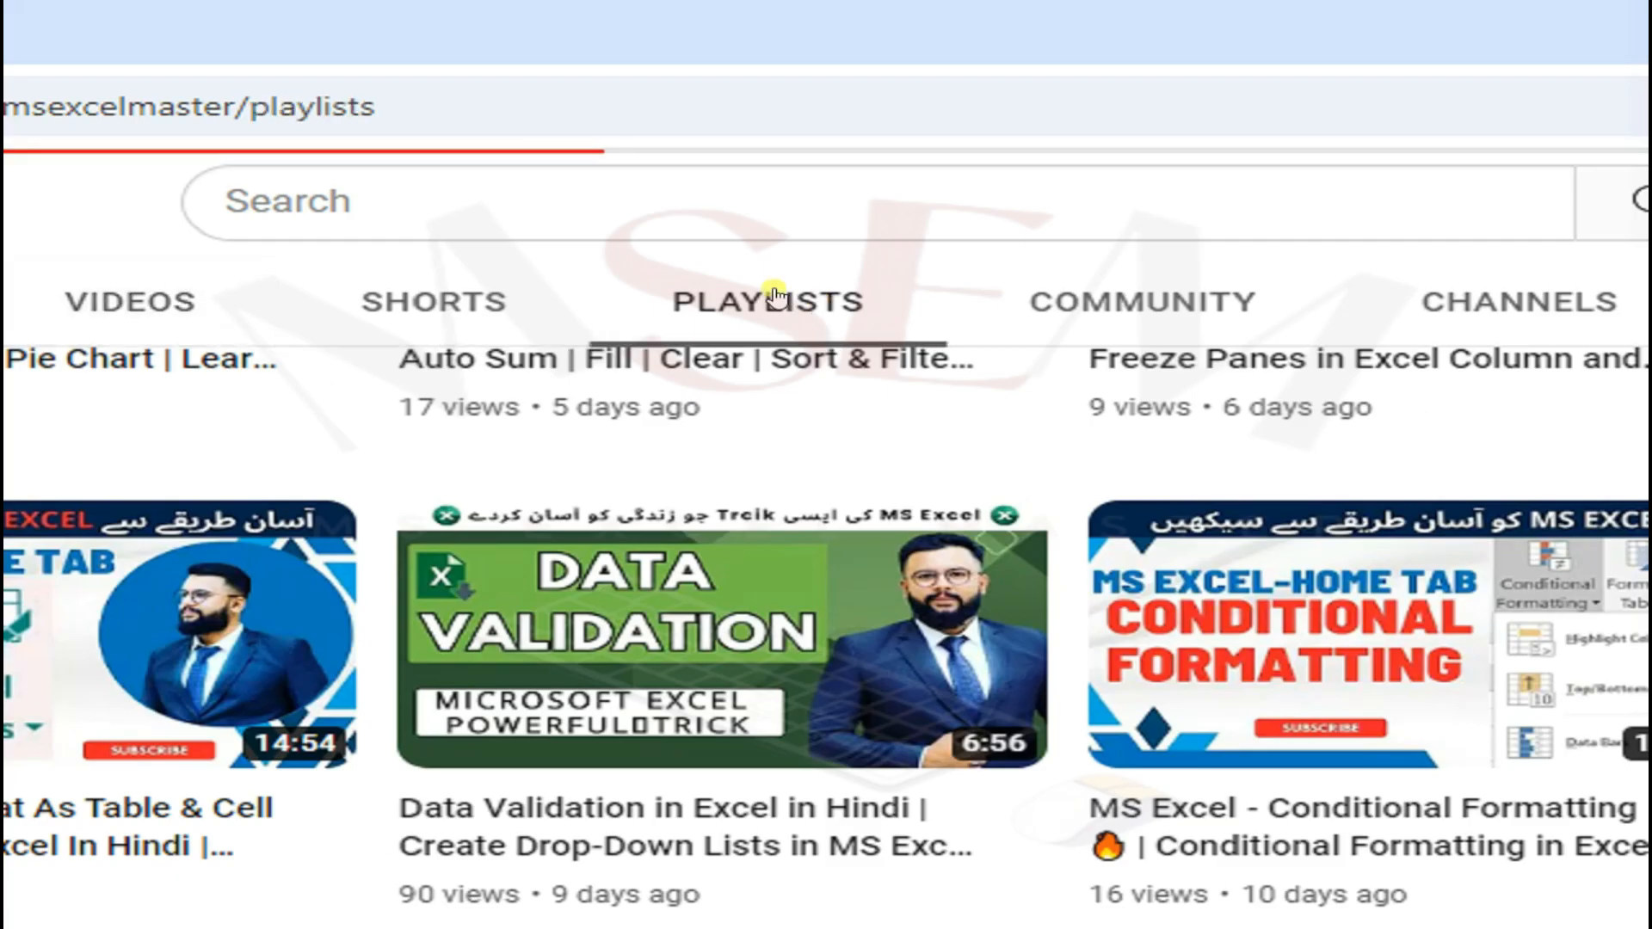
scroll(1217, 720, "down", 10)
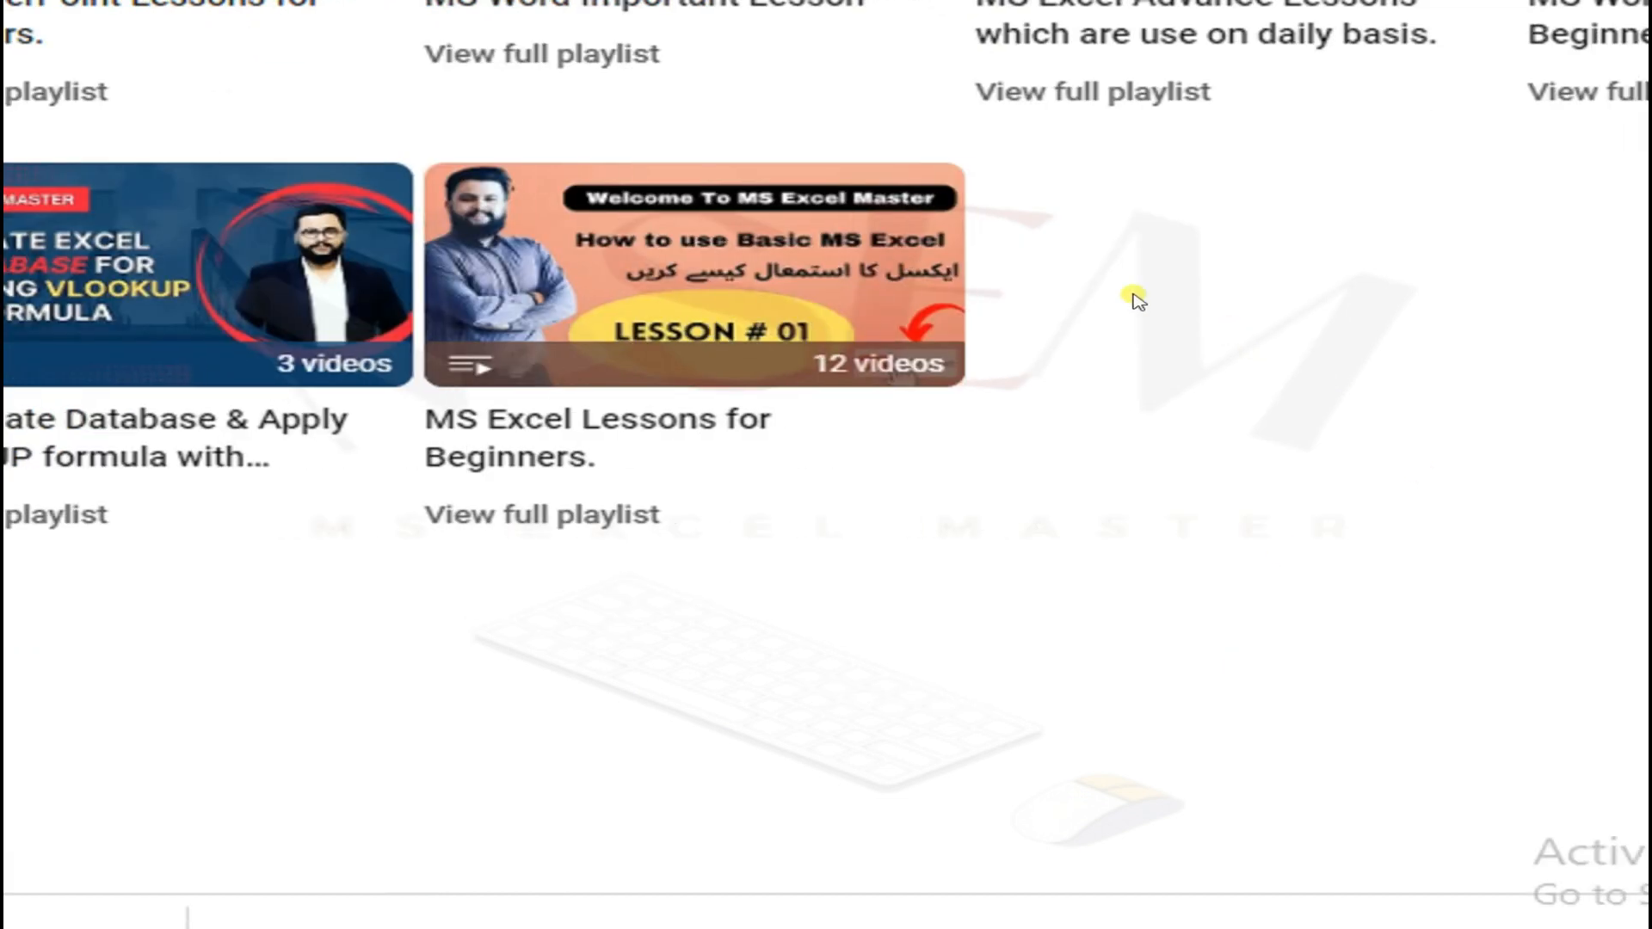